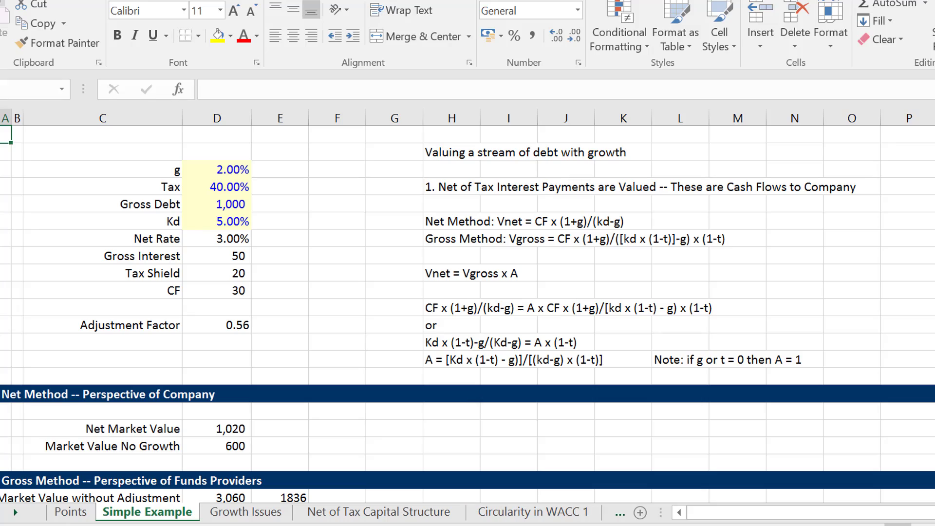
- Switch to the Chrome browser and open the Cost of Capital and WACC Analysis page from the website's home page
mouse_move(613, 525)
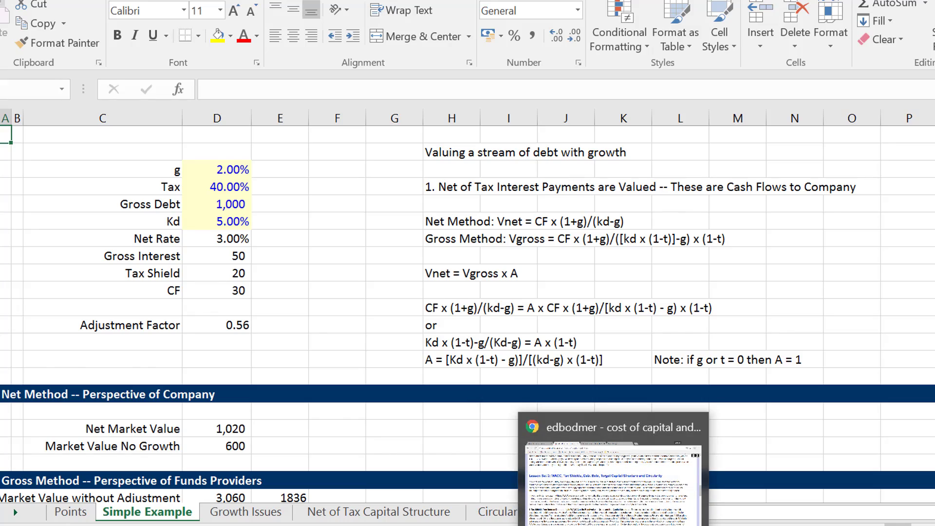
click(613, 482)
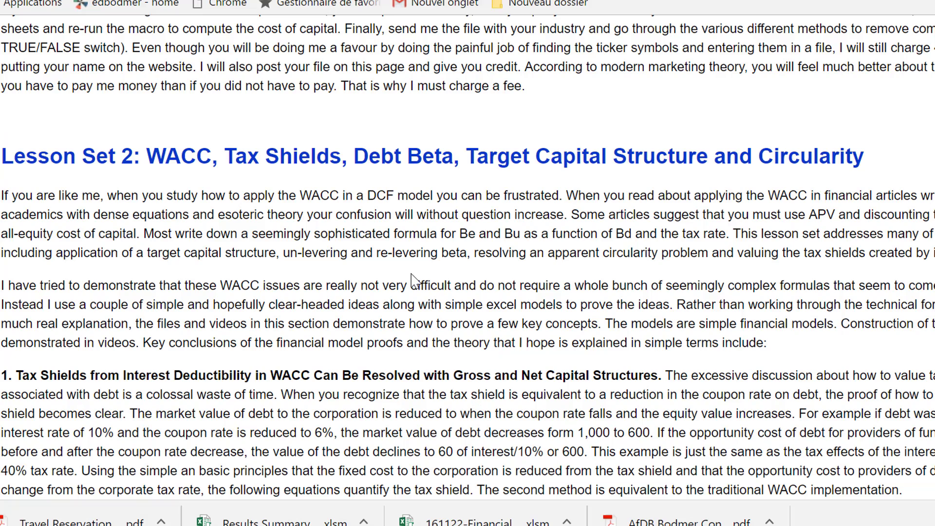
scroll(412, 280, up, 15)
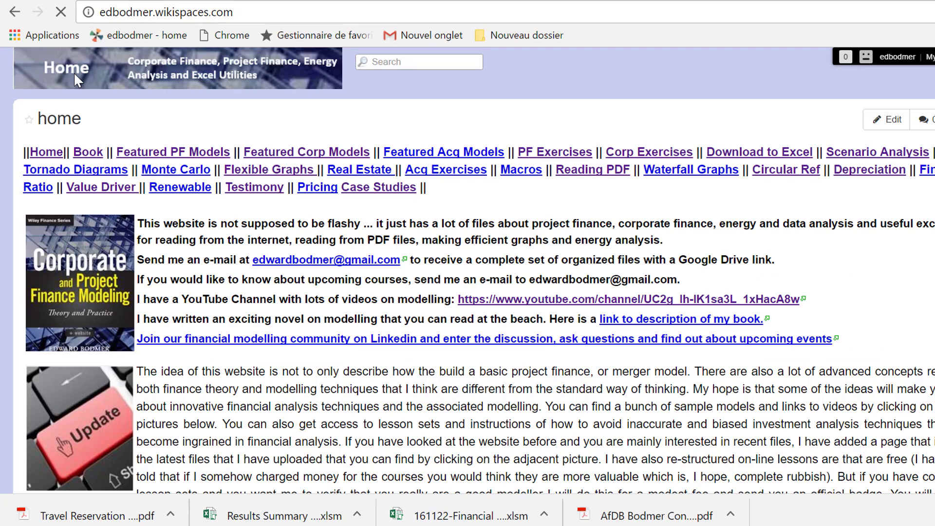
scroll(74, 73, down, 2)
scroll(75, 76, down, 15)
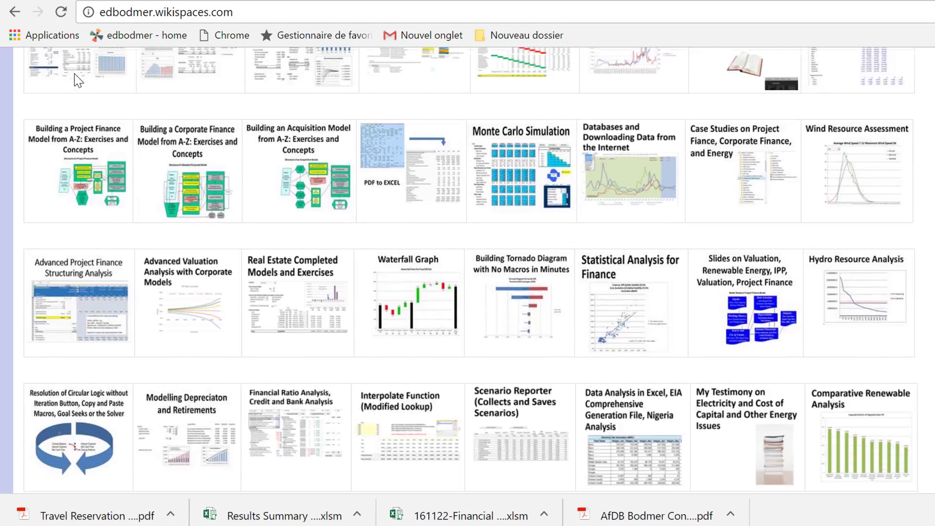
scroll(76, 78, up, 3)
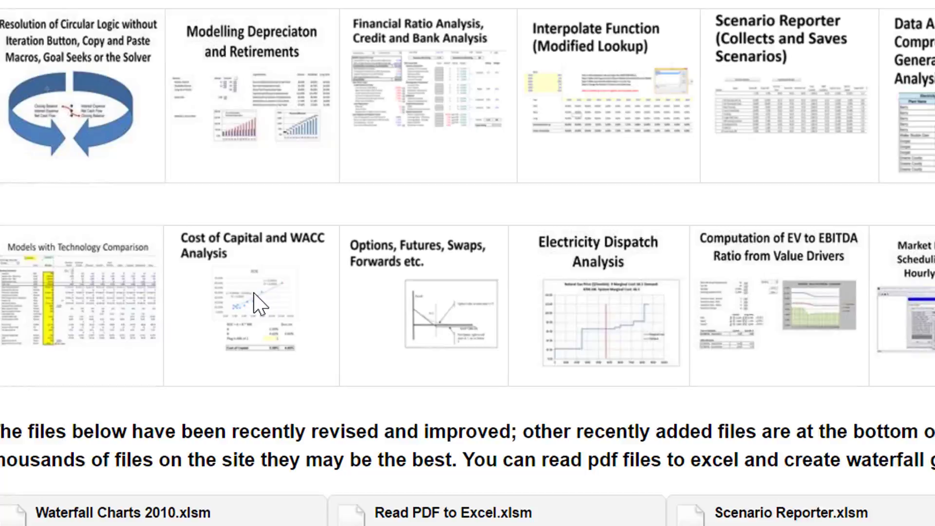
click(189, 242)
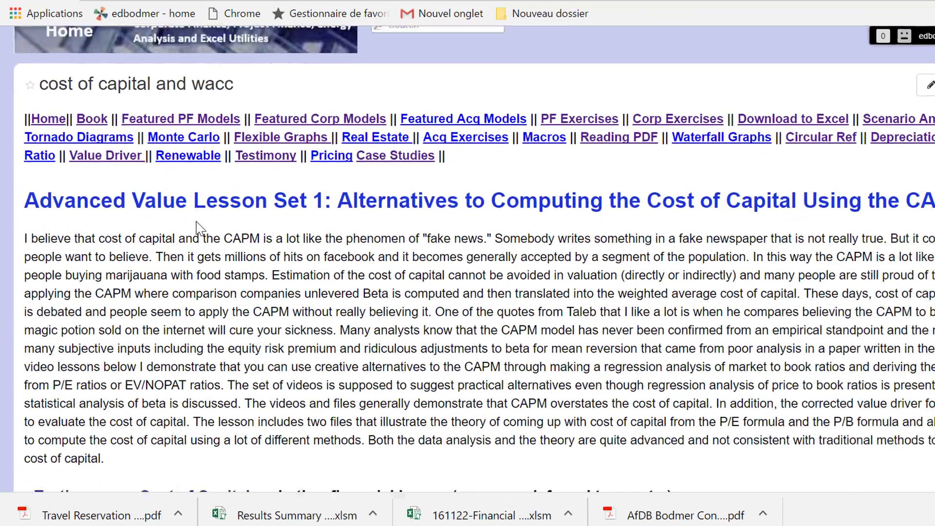
- Look through the lesson sets, video and file lists and WACC formulas on the cost of capital page
scroll(197, 227, down, 12)
scroll(197, 227, down, 12)
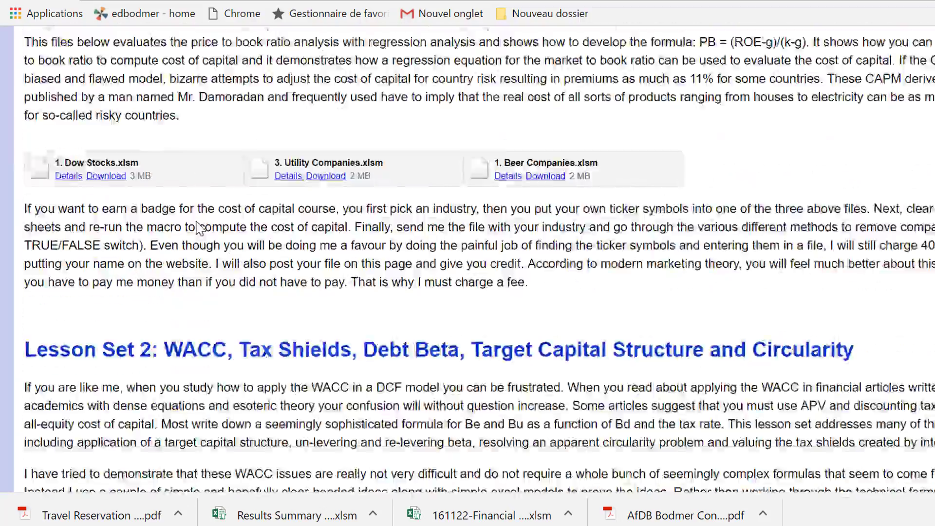
scroll(197, 227, up, 9)
scroll(198, 228, up, 1)
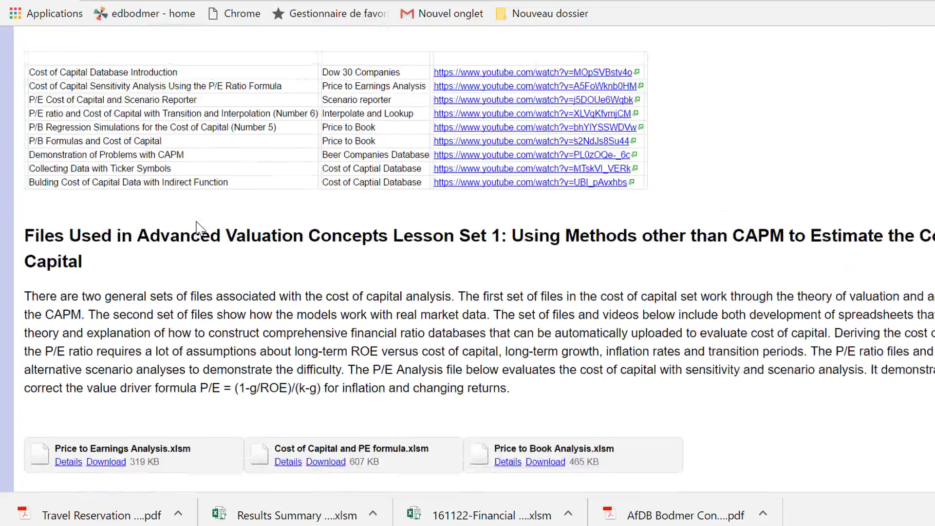
scroll(197, 227, down, 10)
scroll(200, 228, down, 5)
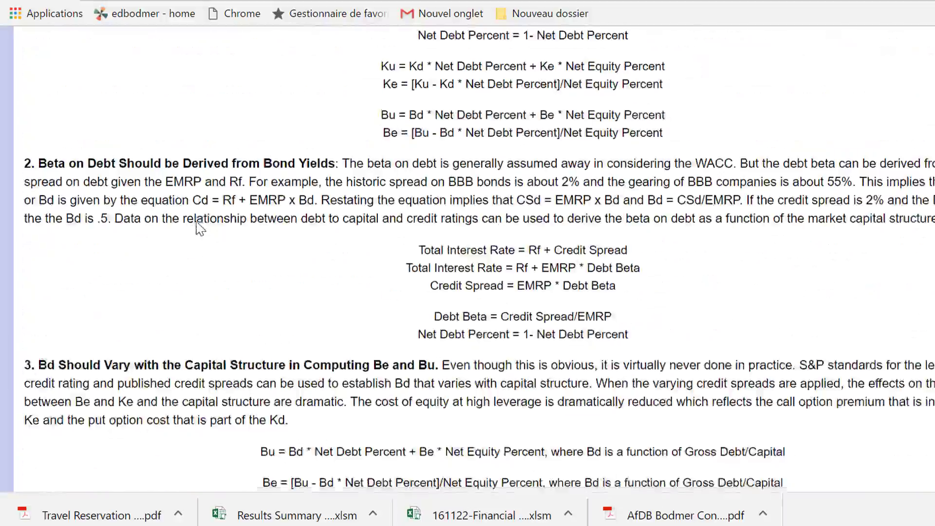
scroll(200, 227, up, 7)
scroll(197, 227, up, 15)
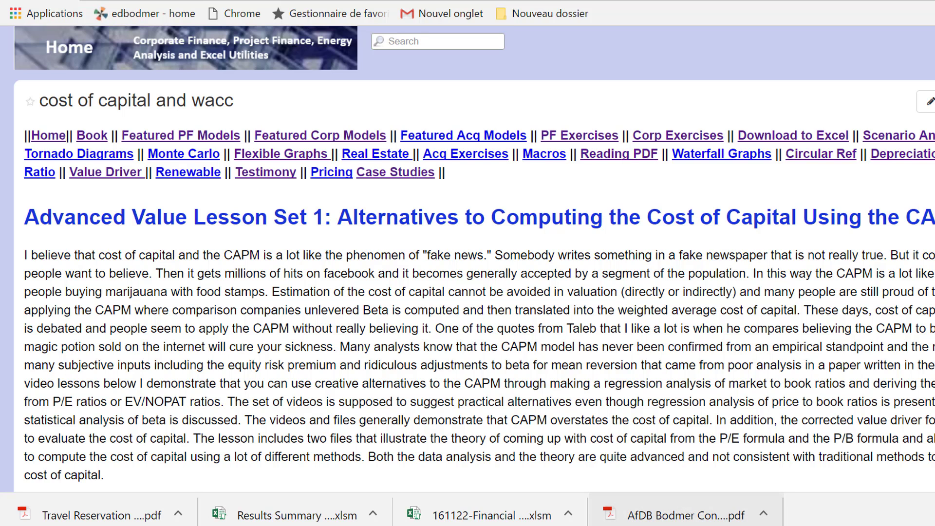
- Switch to the WACC workbook in Excel and show the Net of Tax Capital Structure sheet
mouse_move(683, 525)
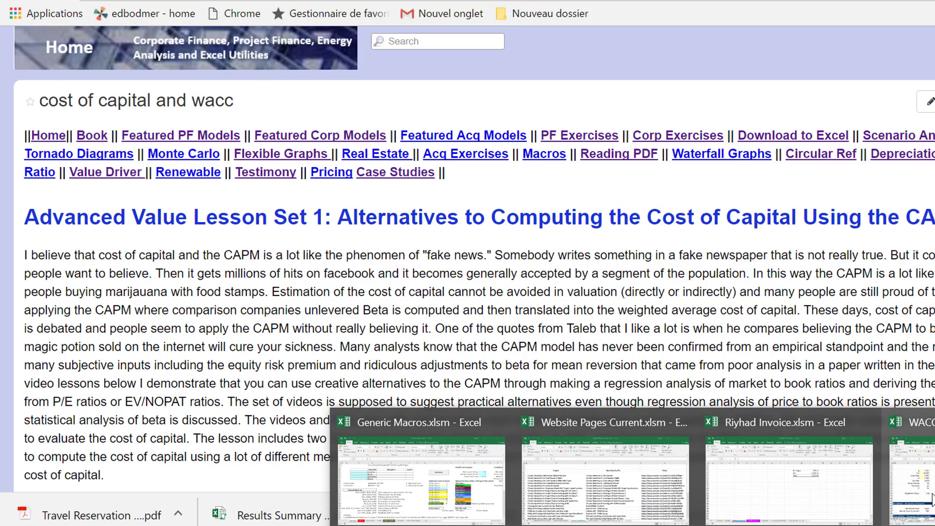
click(912, 479)
click(355, 262)
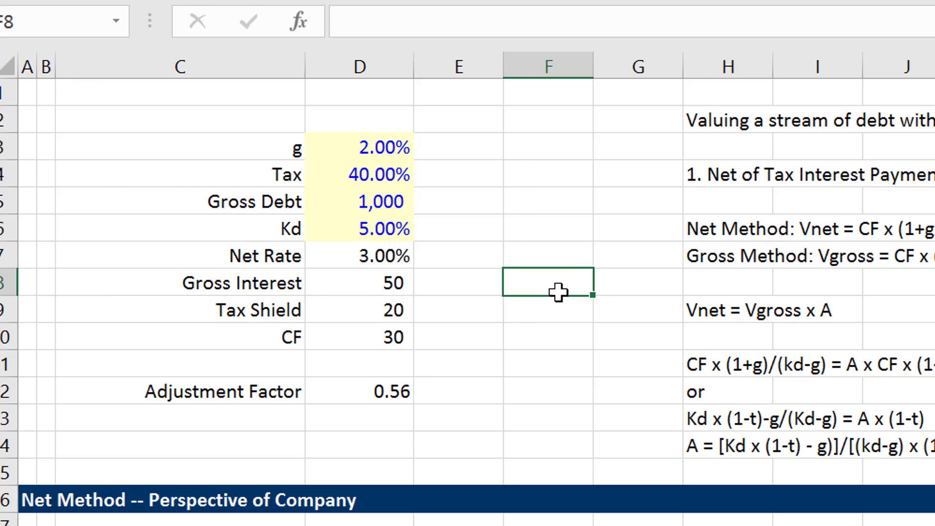
key(ctrl+Page_Down)
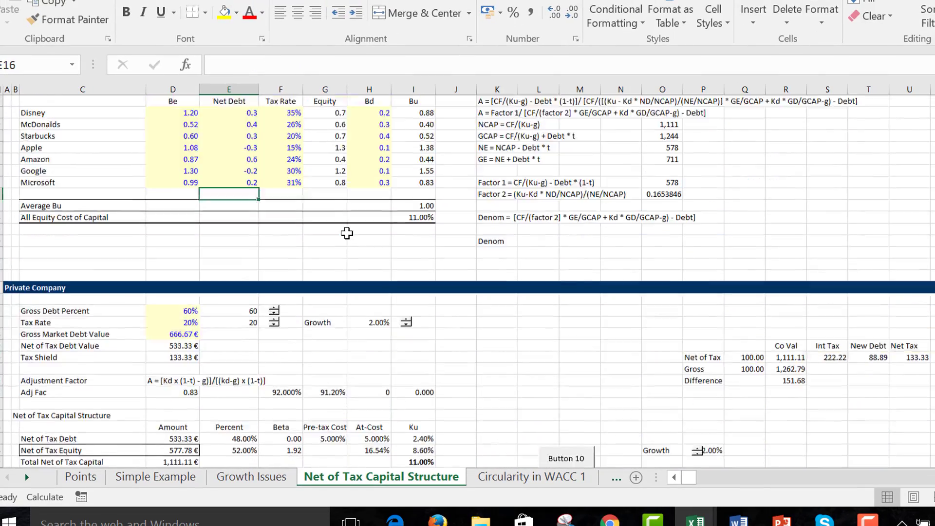
scroll(346, 233, up, 2)
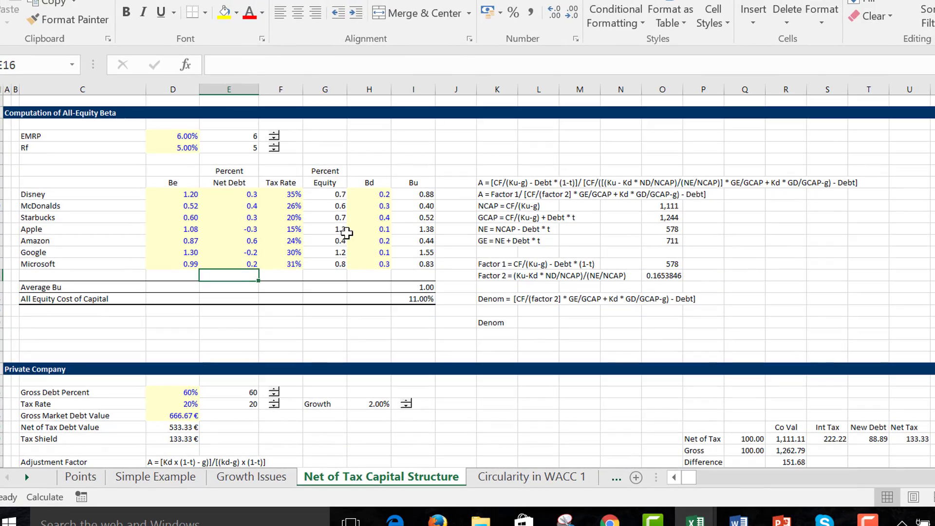
- Review the comparable companies' beta table and go up to the start of the Computation of All-Equity Beta section
key(Left)
key(Up)
key(Up)
key(Up)
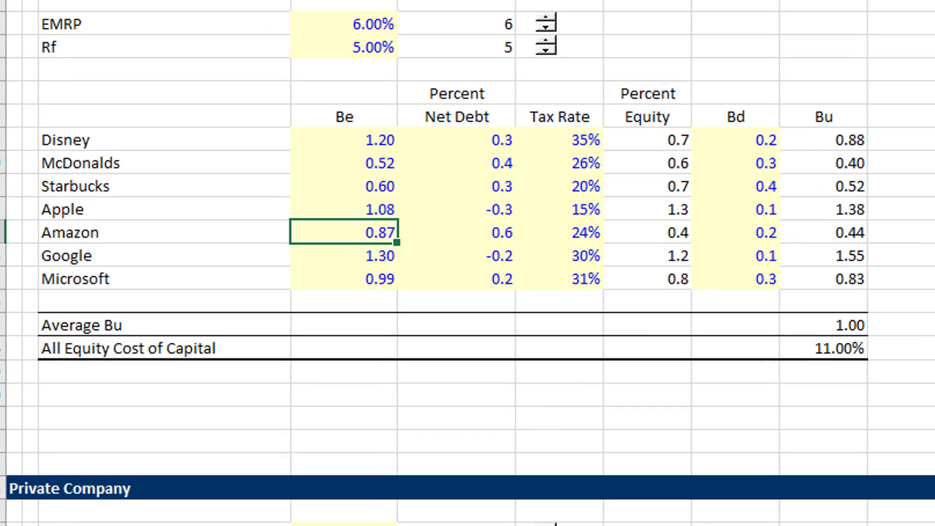
scroll(467, 263, up, 2)
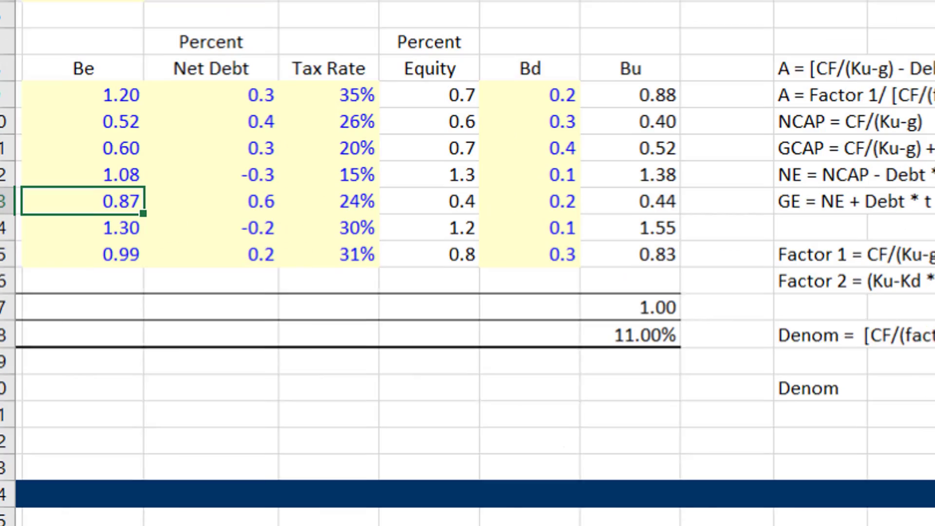
key(Left)
key(Left)
key(Left)
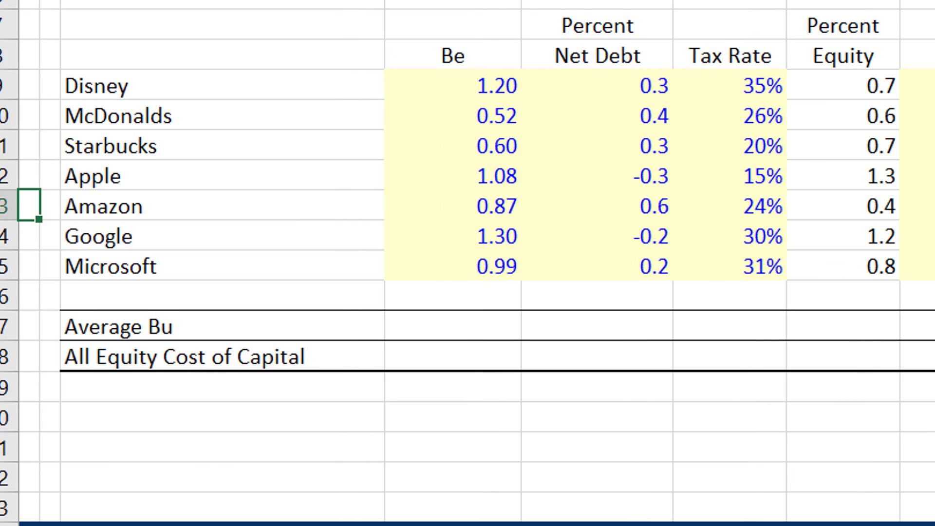
key(Up)
key(Up)
key(Up)
key(Up)
key(Up)
key(Up)
key(Up)
key(Up)
key(Up)
key(Up)
key(Up)
key(Up)
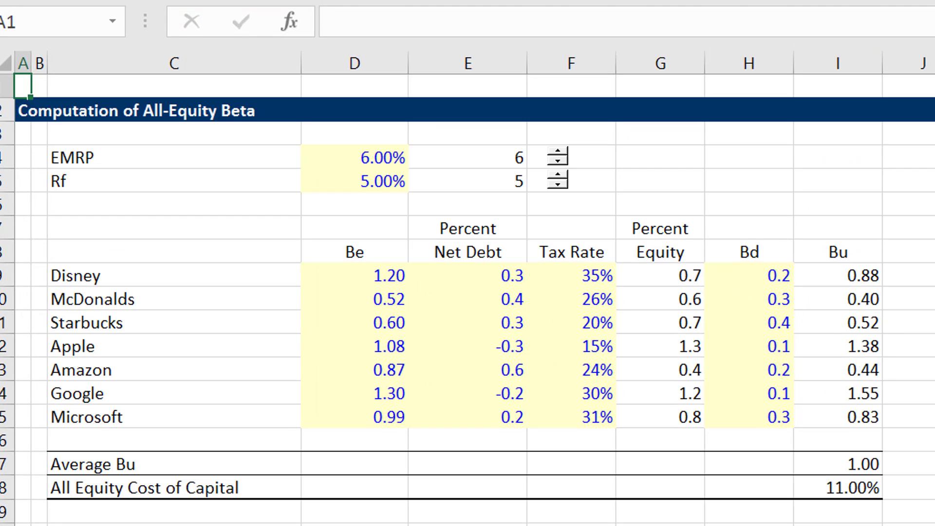
- Go through the all-equity beta inputs and company table down to the Average Bu and All Equity Cost of Capital cells
key(Down)
key(Down)
key(Down)
key(Down)
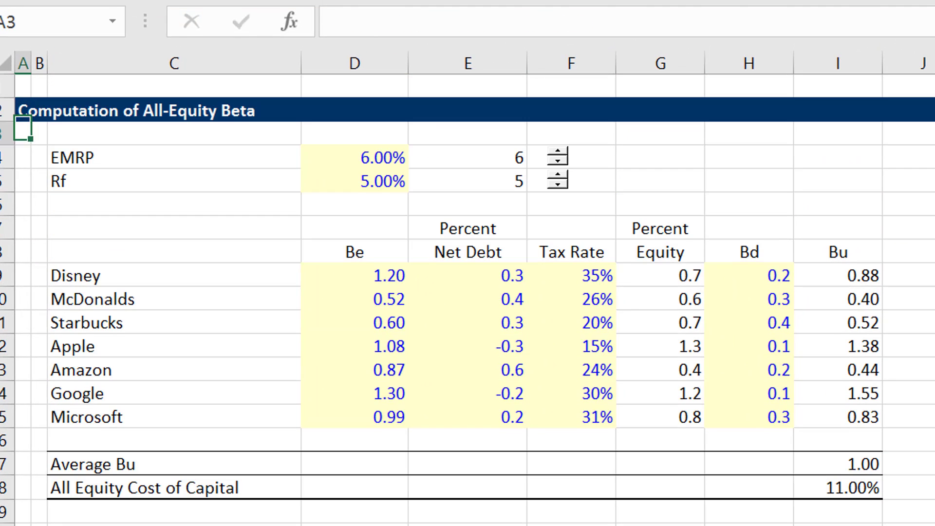
key(Right)
key(Right)
key(Down)
key(Down)
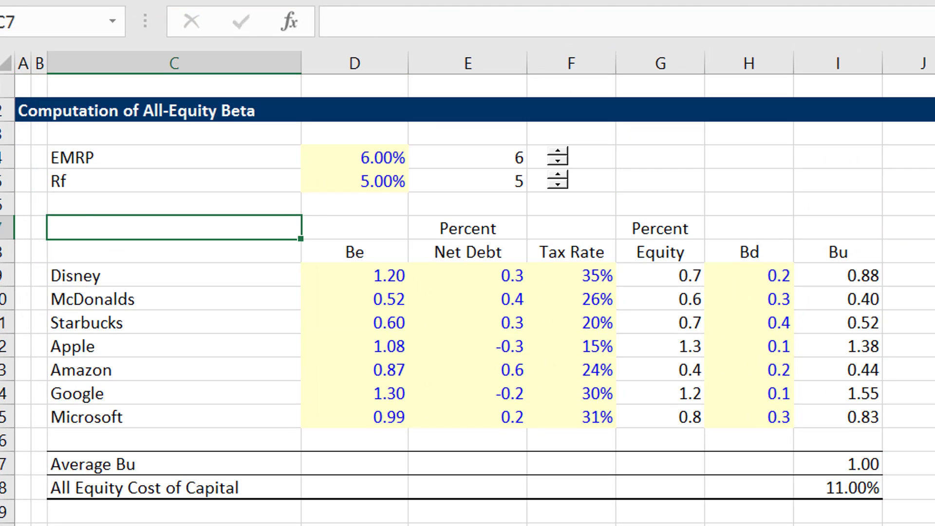
key(Right)
key(Right)
key(Down)
key(Down)
key(Down)
key(Down)
key(Down)
key(Down)
key(Down)
key(Down)
key(Down)
key(Right)
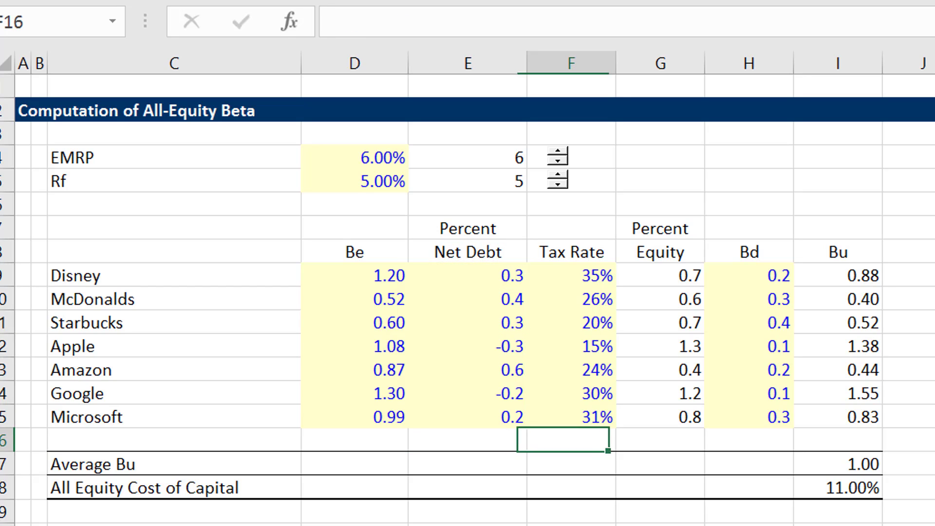
key(Down)
key(Right)
key(Right)
key(Right)
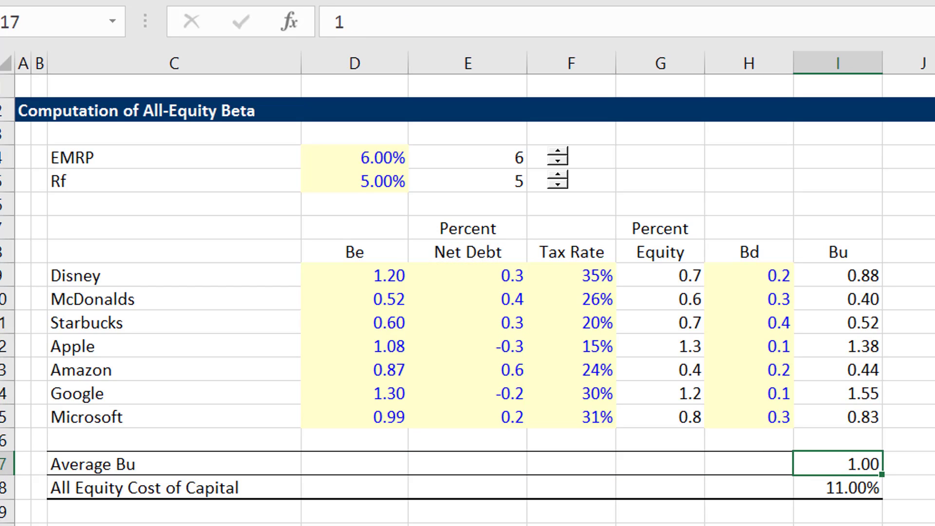
key(Down)
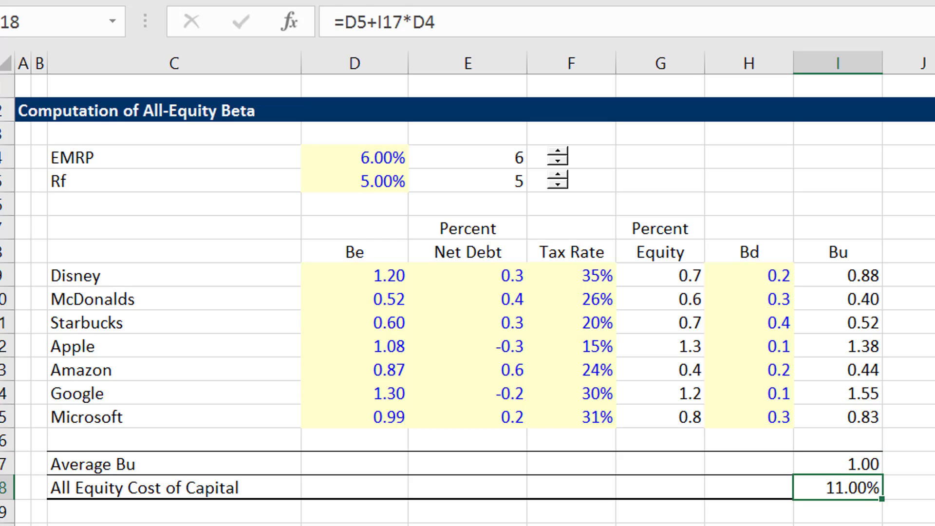
- Raise the Gross Debt Percent in the Private Company section to 80%
key(Down)
key(Down)
key(Down)
key(Down)
key(Down)
key(Down)
key(Down)
key(Down)
key(Down)
key(Down)
key(Down)
key(Down)
key(Down)
key(Down)
key(Down)
key(Down)
key(Down)
key(Down)
key(Down)
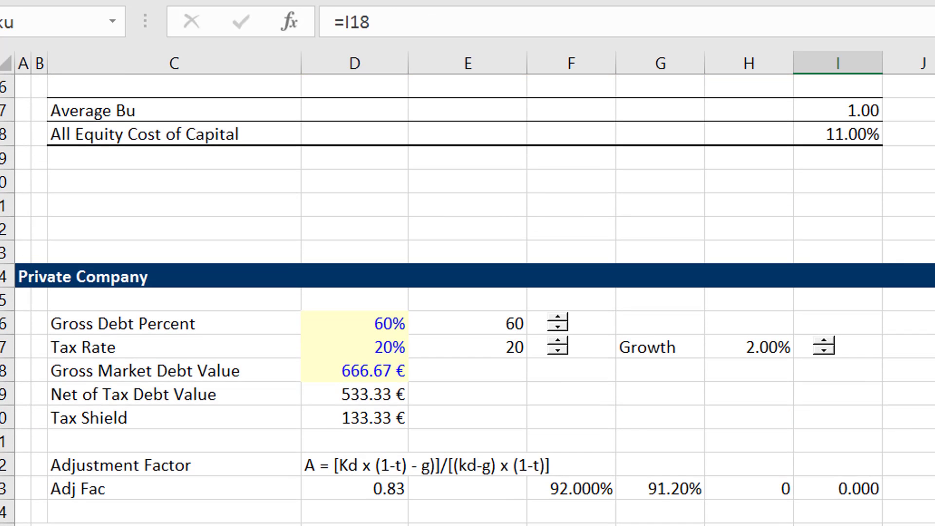
click(557, 325)
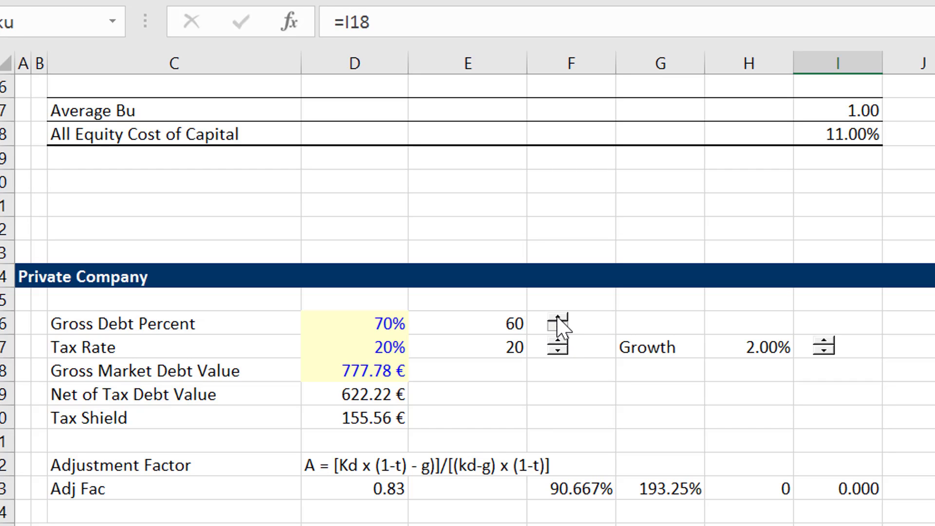
click(557, 317)
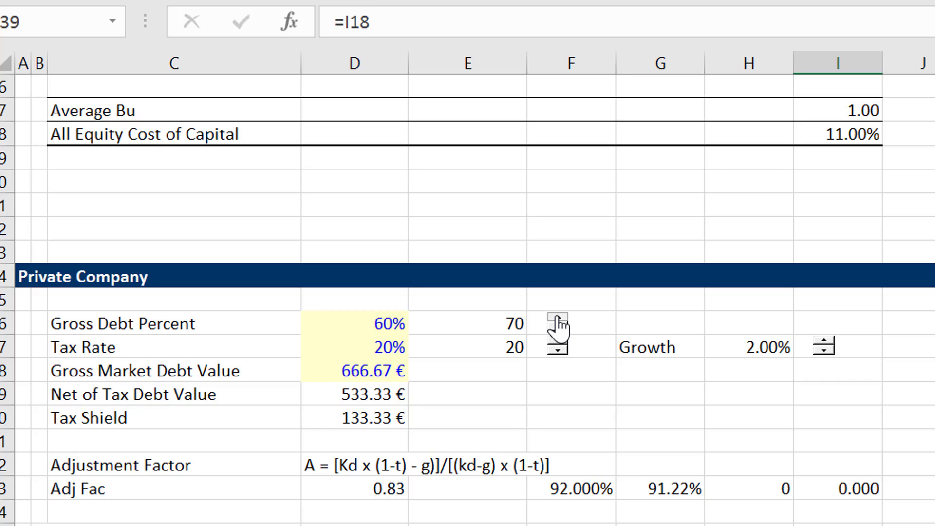
click(557, 317)
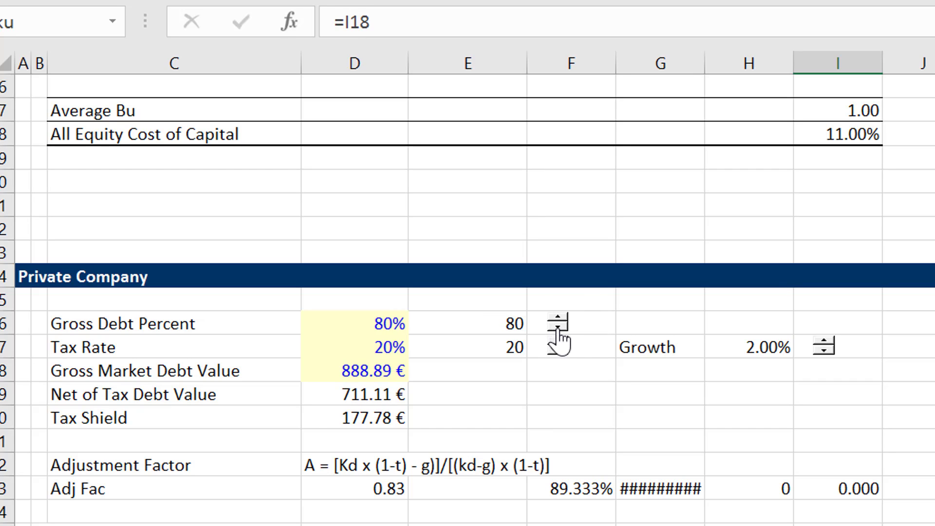
- Lower the private company's Gross Debt Percent to 50%
click(558, 326)
click(557, 328)
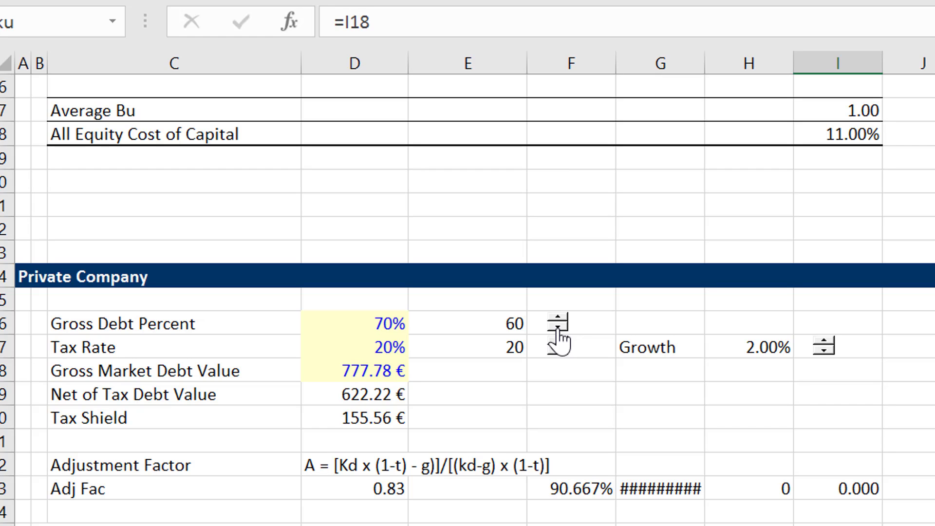
click(558, 327)
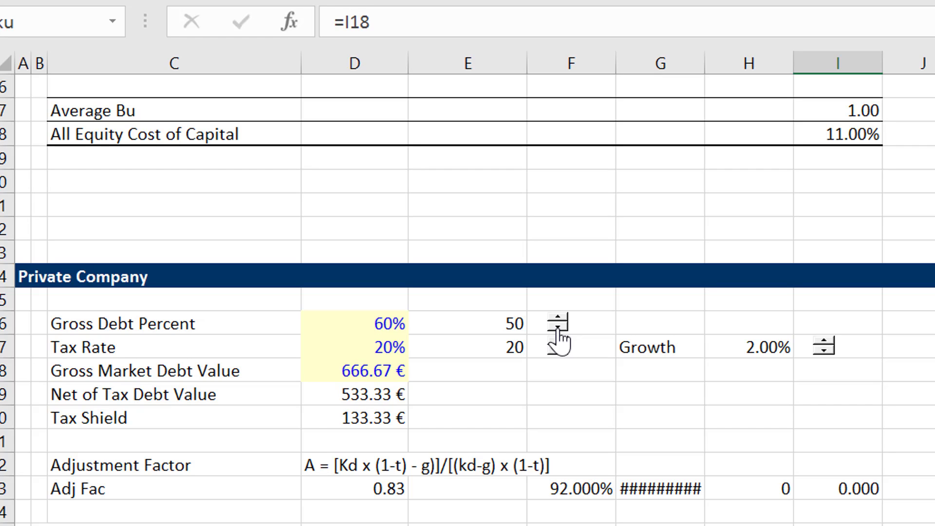
- Check the Gross Debt Percent spinner's linked cell E26 and its control format settings
click(472, 306)
click(493, 329)
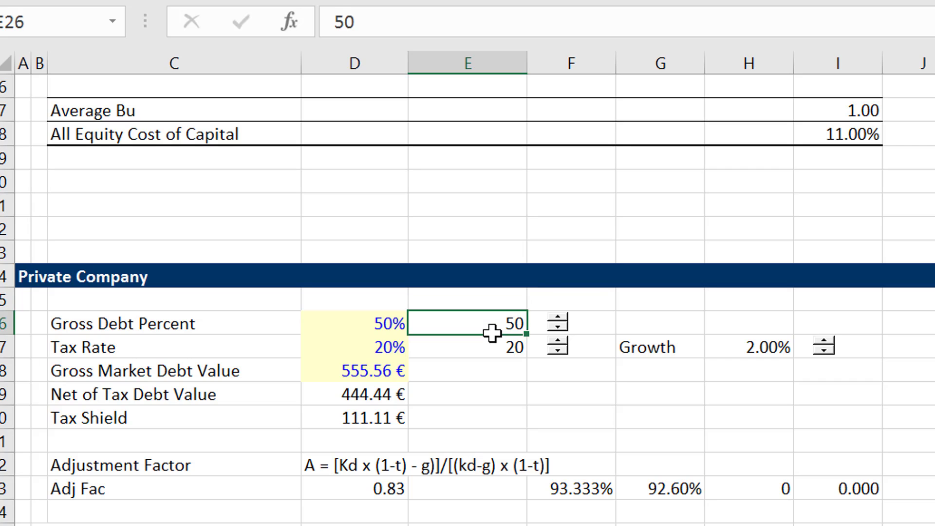
right_click(563, 318)
right_click(562, 316)
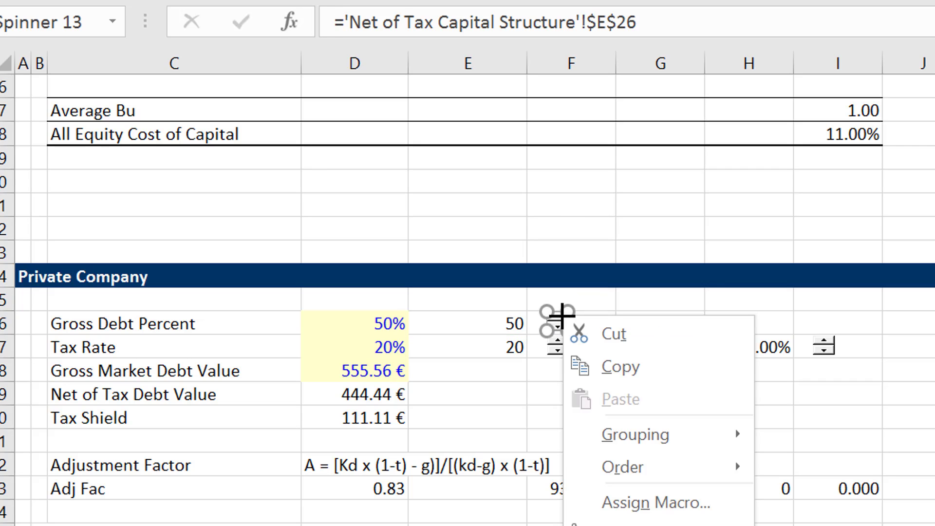
click(625, 525)
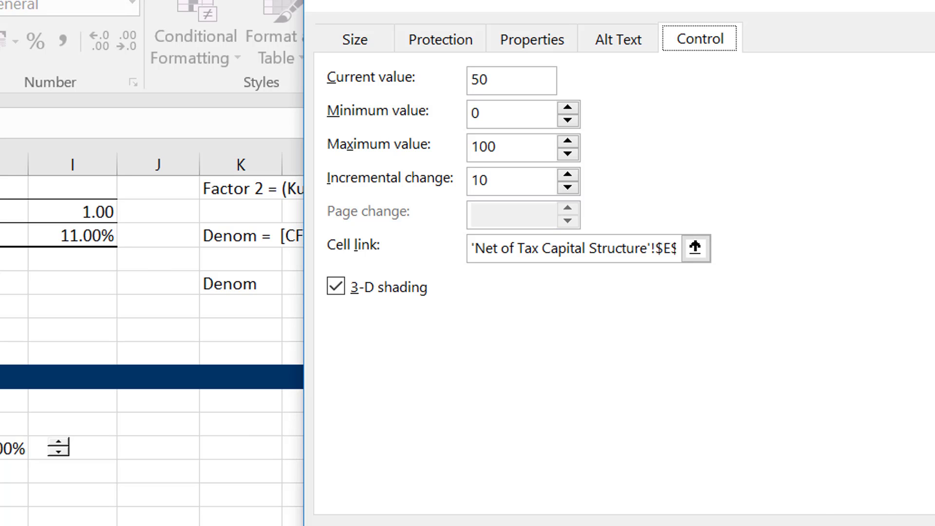
key(Return)
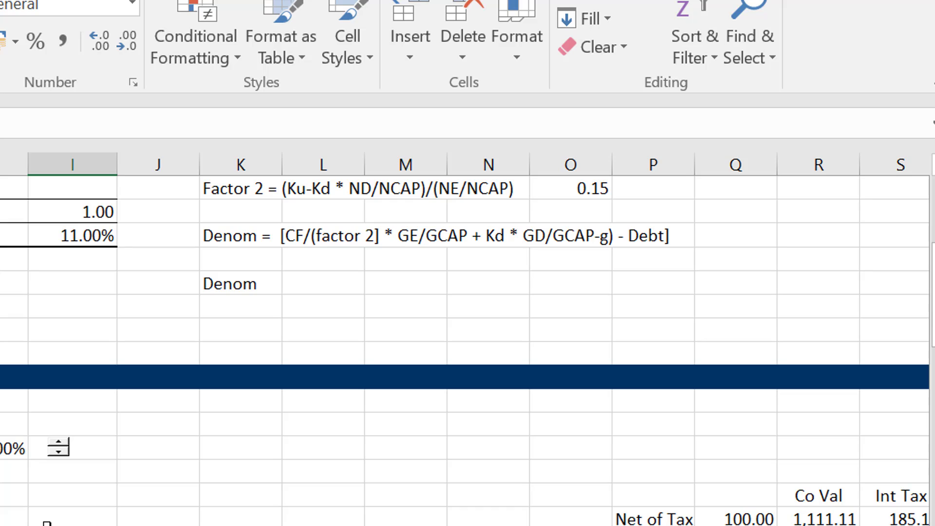
- Inspect the formula behind the Net of Tax Debt amount in the Net of Tax Capital Structure table
scroll(46, 523, down, 2)
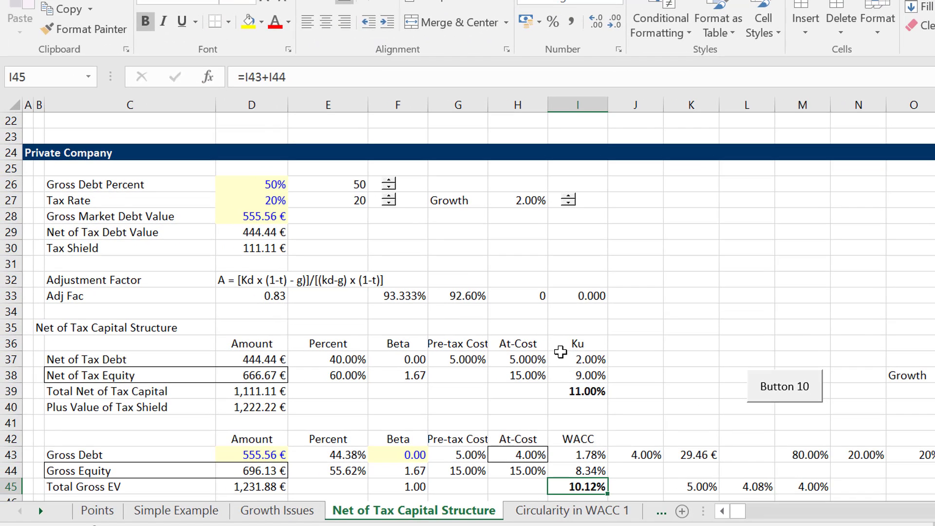
key(Left)
key(Left)
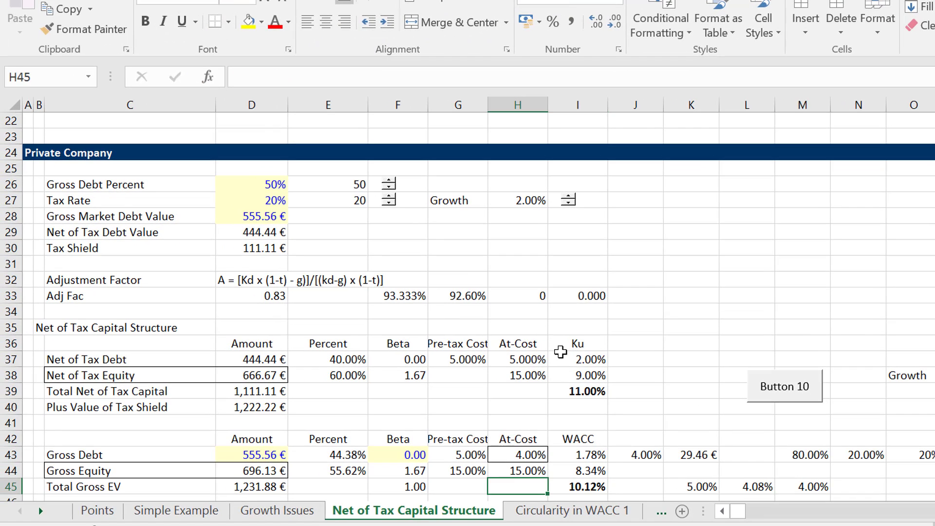
key(Up)
key(Up)
key(Up)
key(Up)
key(Up)
key(Up)
key(Up)
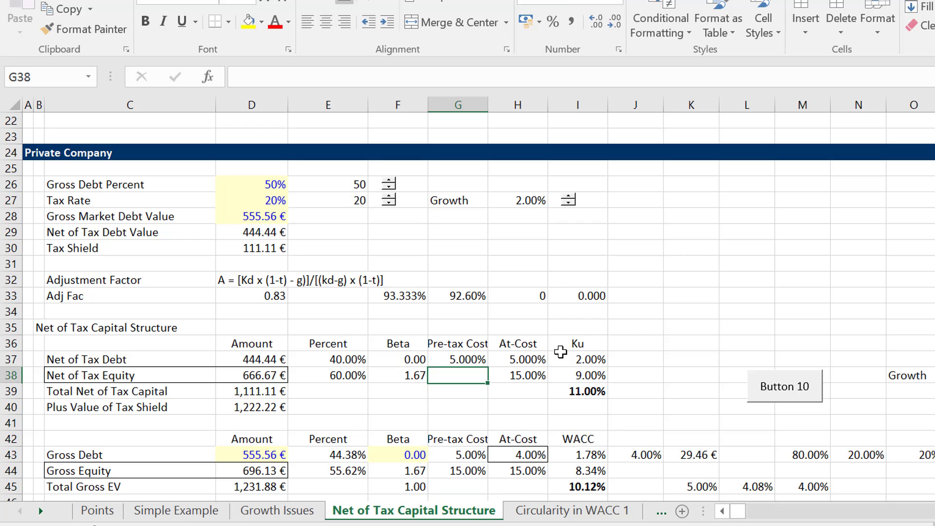
key(Left)
key(Left)
key(Left)
key(Left)
key(Up)
key(Right)
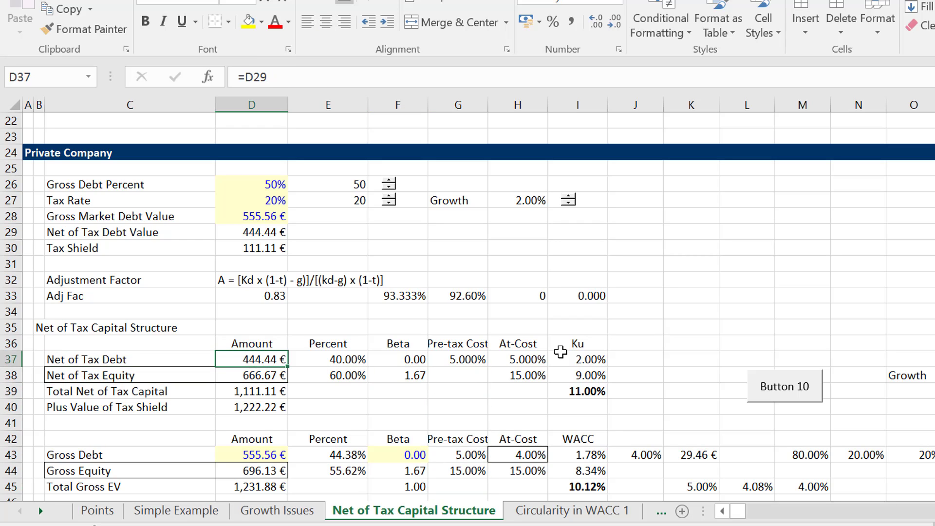
key(F2)
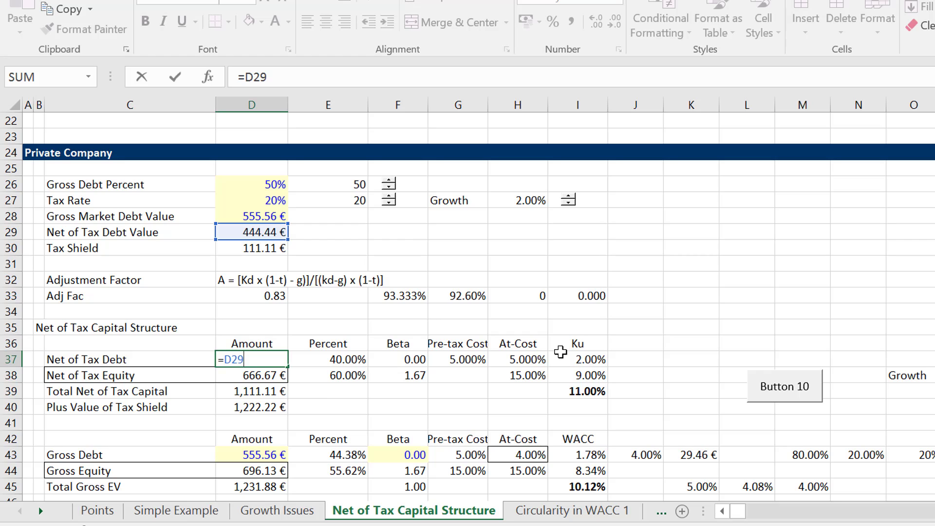
key(Escape)
- Inspect the formula and source cells of the Gross Market Debt Value in cell D28
key(Up)
key(Up)
key(Up)
key(Up)
key(Up)
key(Up)
key(Up)
key(Up)
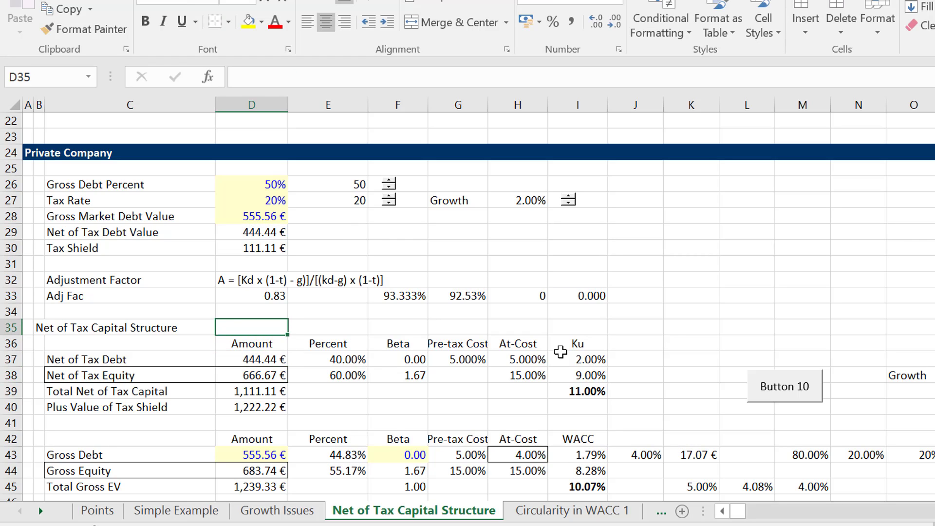
key(Up)
key(F2)
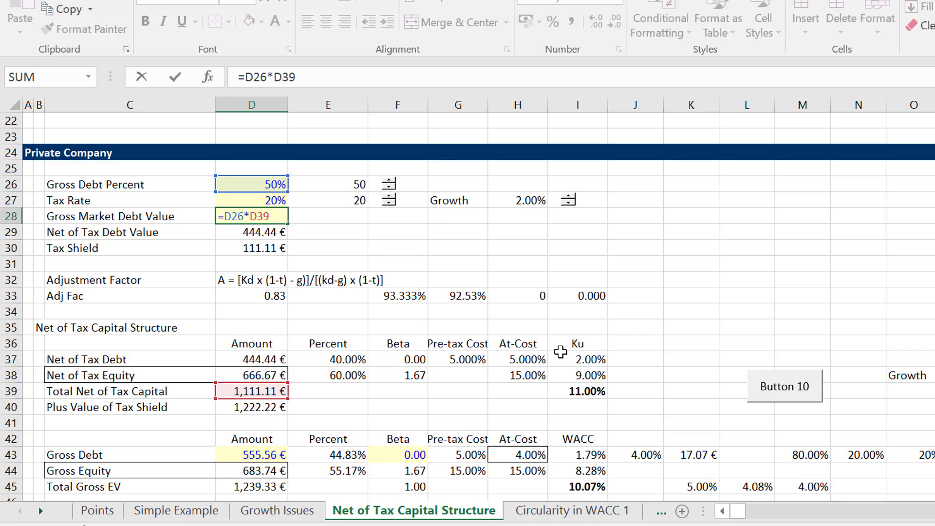
key(Return)
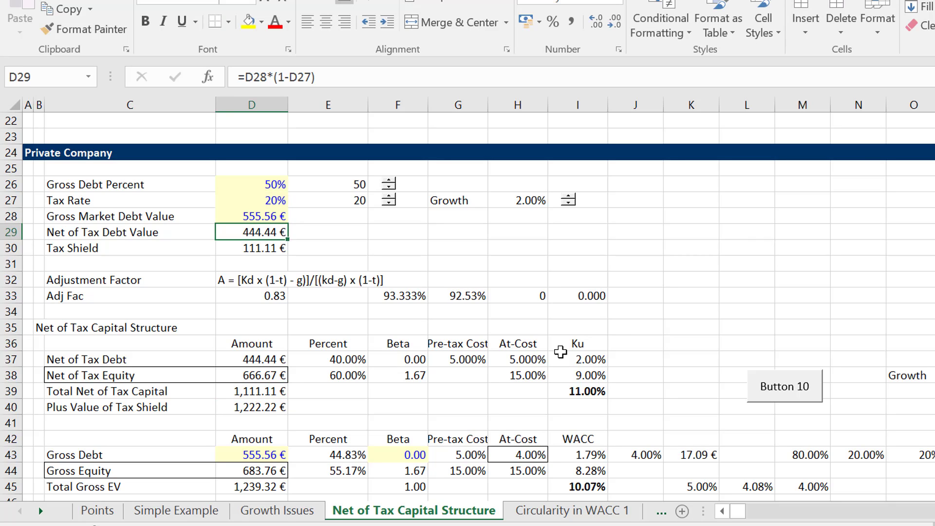
- Inspect the tax adjustment formula for the Net of Tax Debt Value in D29 and return to the Gross Market Debt Value
key(Up)
key(Down)
key(Up)
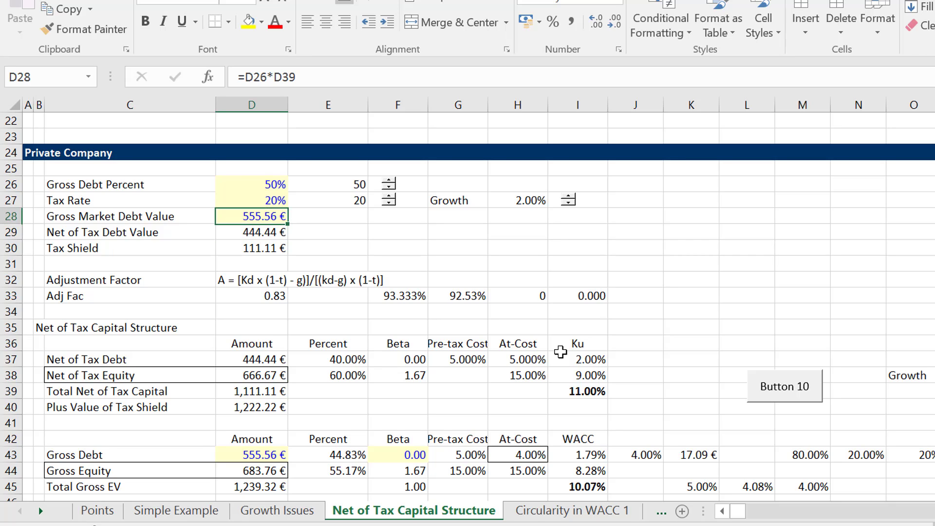
key(Up)
key(Down)
key(Down)
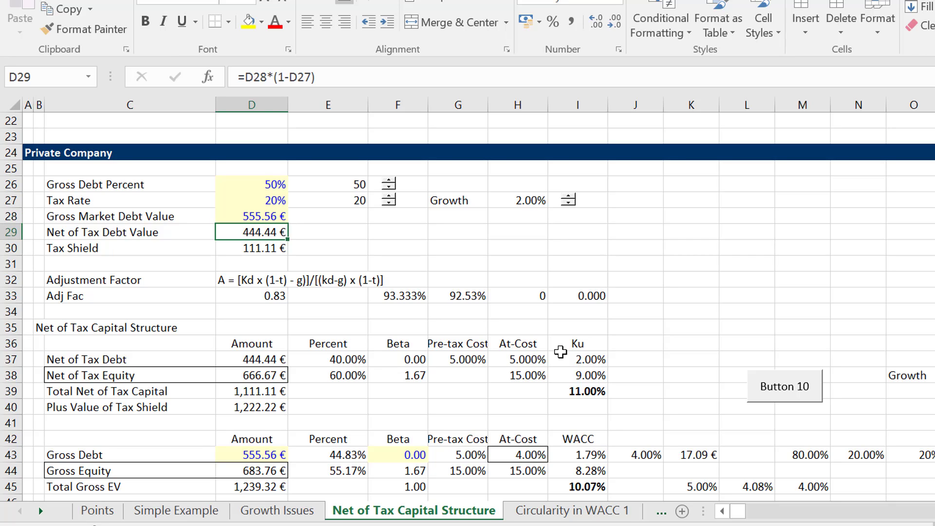
key(F2)
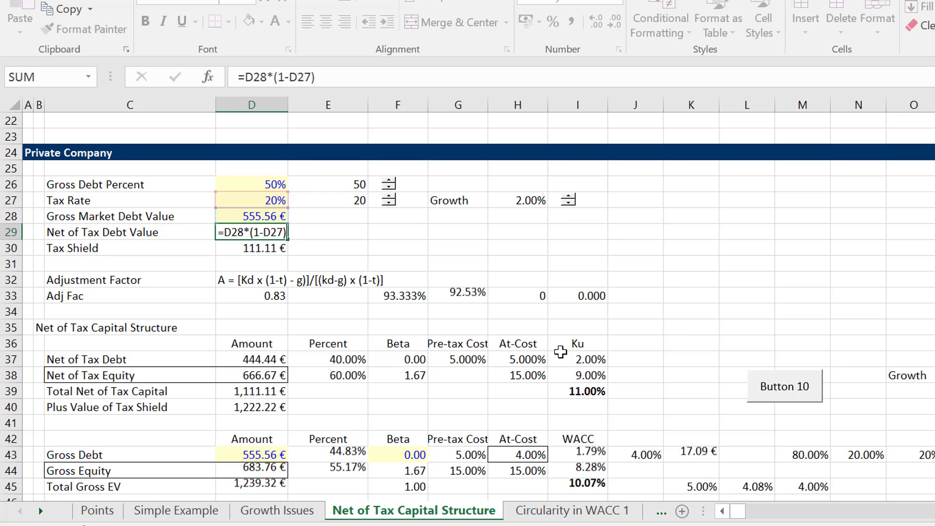
key(Return)
key(Down)
key(Down)
key(Down)
key(Down)
key(Down)
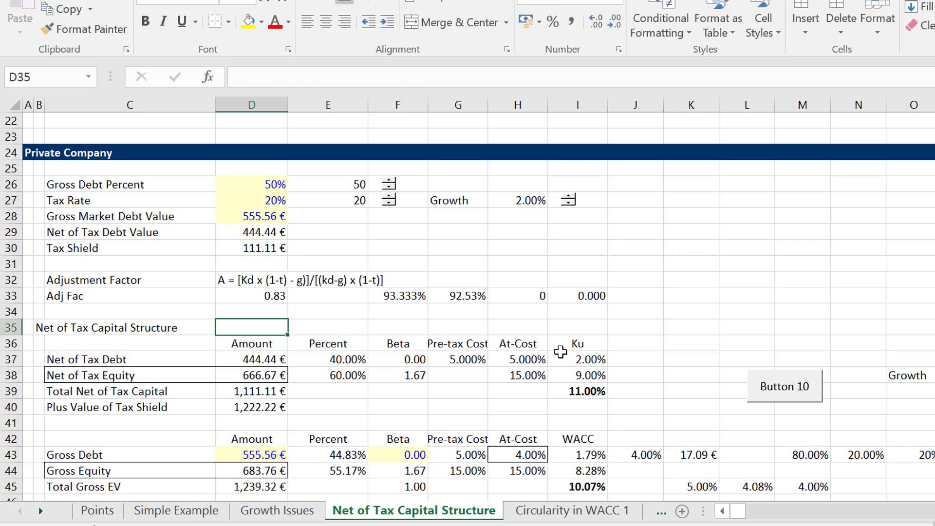
key(Up)
key(Up)
key(Up)
key(Up)
key(Up)
key(Up)
key(Up)
key(Up)
key(Up)
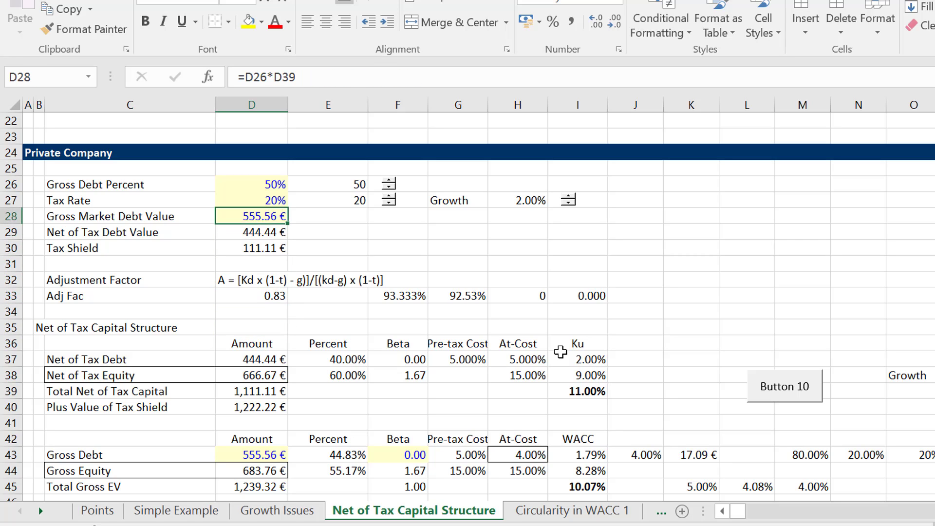
- Compare the debt and equity Percent columns of the net of tax and gross capital structure tables
key(Right)
key(Down)
key(Down)
key(Down)
key(Down)
key(Down)
key(Down)
key(Down)
key(Down)
key(Down)
key(Down)
key(Down)
key(Down)
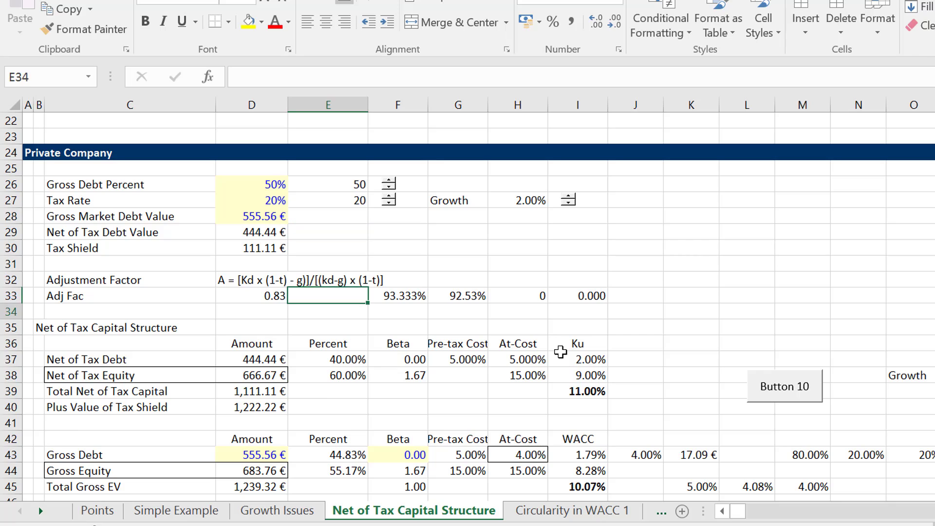
key(Left)
key(Up)
key(Right)
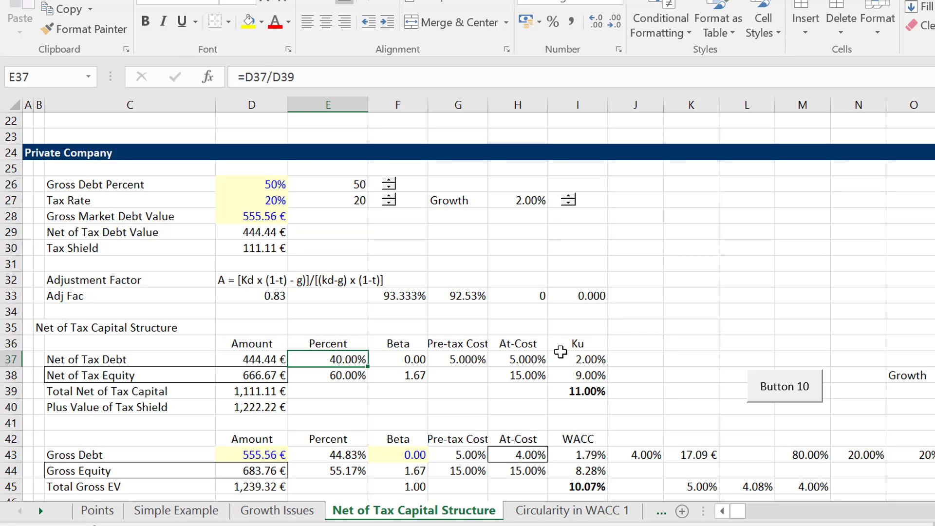
key(Up)
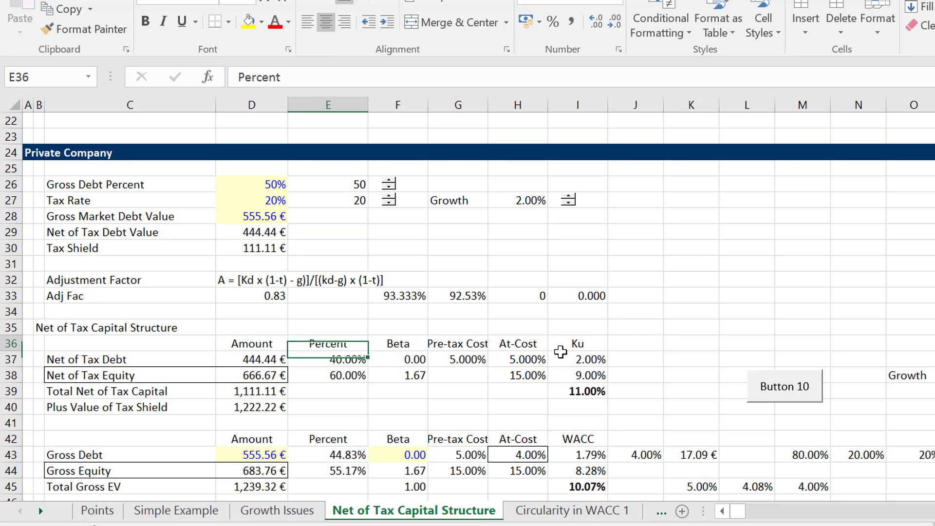
key(Down)
key(Down)
key(Down)
key(Down)
key(Down)
key(Down)
key(Down)
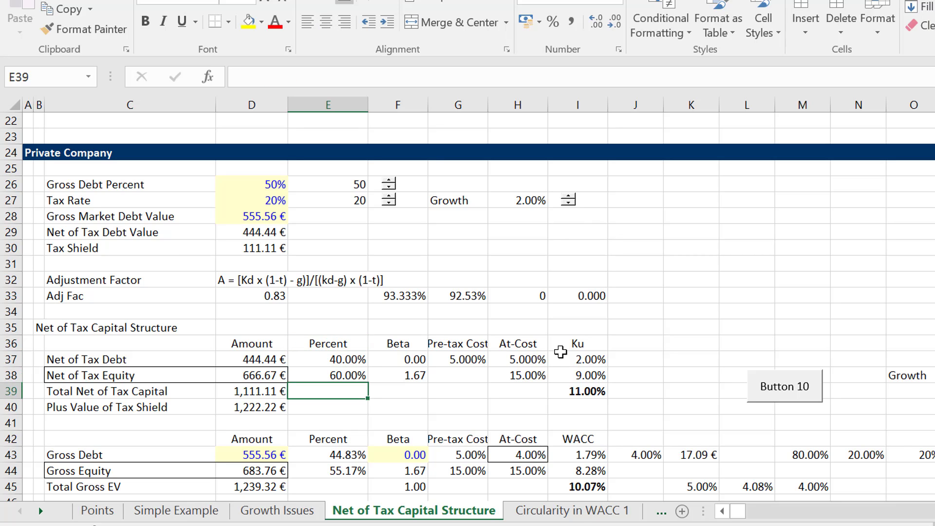
key(Down)
key(Down)
key(Down)
key(Down)
key(Down)
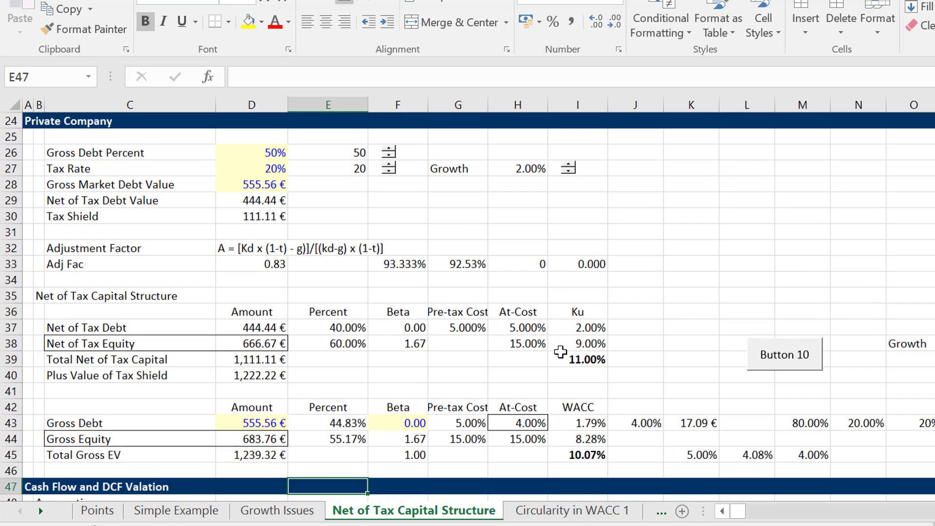
- Clear the leftover calculation cells J43:T45 beside the gross capital structure table
key(Up)
key(Up)
key(Up)
key(Up)
key(Right)
key(Right)
key(Right)
key(Right)
key(Right)
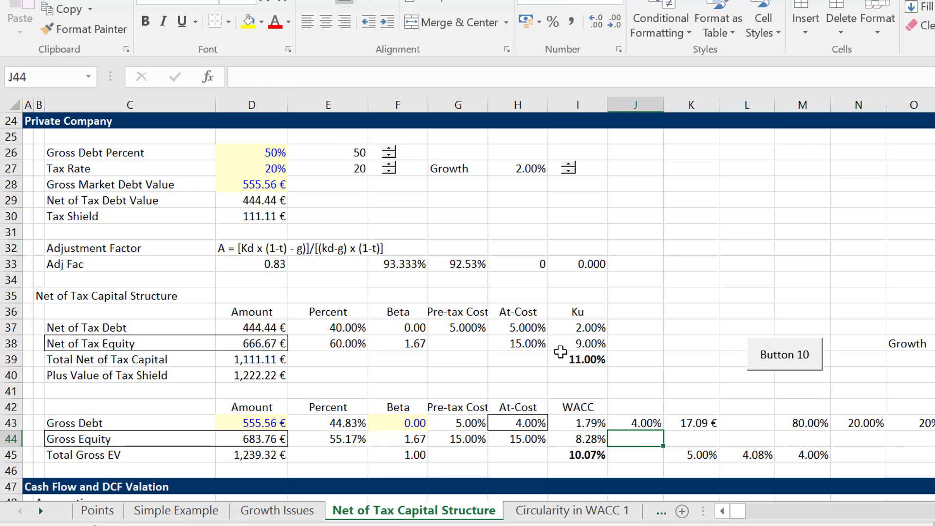
key(Up)
key(shift+Down)
key(shift+Down)
key(shift+Down)
key(shift+Right)
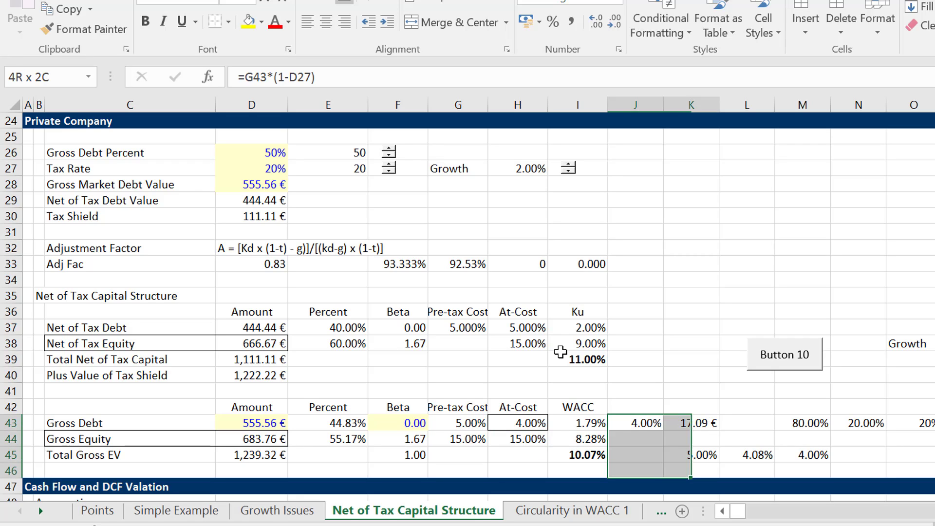
key(shift+Right)
key(shift+Right)
key(shift+Right)
key(shift+Right)
key(shift+Right)
key(shift+Right)
key(shift+Right)
key(shift+Right)
key(shift+Right)
key(shift+Up)
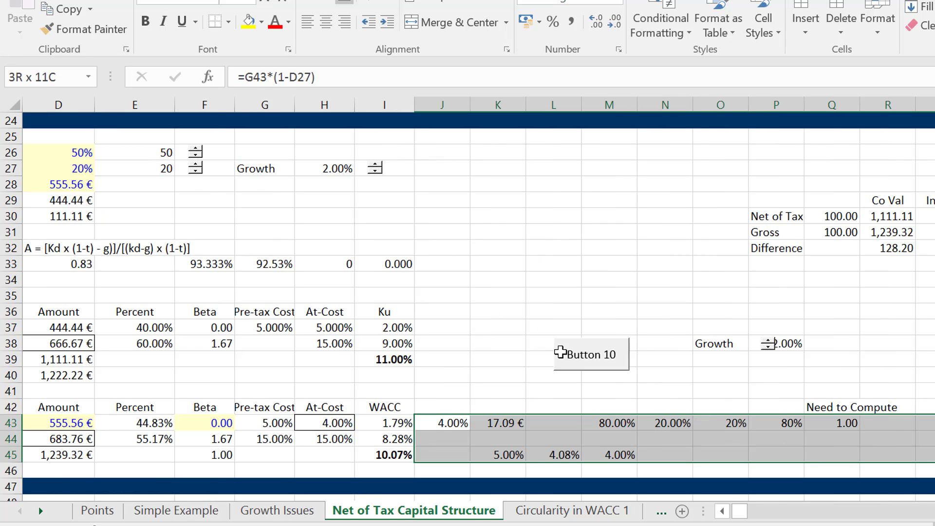
key(Delete)
key(Up)
key(Up)
key(Right)
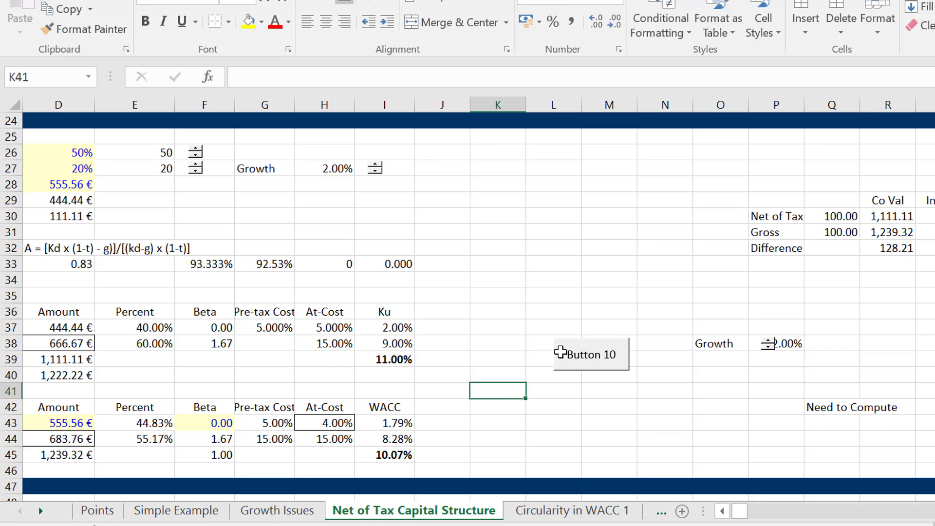
key(Right)
key(Right)
key(Right)
key(Up)
key(Up)
key(Up)
key(Up)
key(Up)
key(Up)
key(Left)
key(Left)
key(Left)
key(Left)
key(Left)
key(Left)
key(Left)
key(Left)
key(Left)
key(Left)
key(Left)
key(Left)
key(Left)
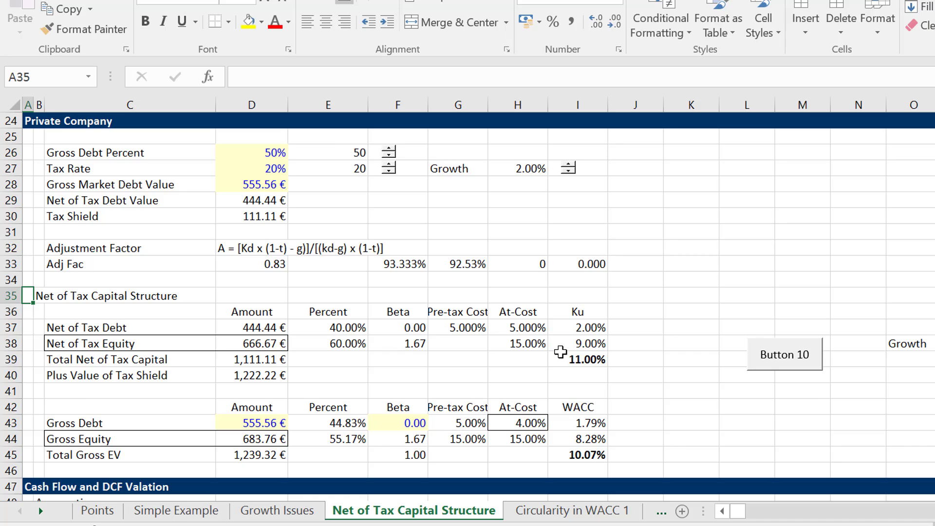
- Reduce the Explicit Growth assumption in the Cash Flow and DCF section to 0%
key(Down)
key(Down)
key(Down)
key(Down)
key(Down)
key(Down)
key(Down)
key(Down)
key(Down)
key(Down)
key(Down)
key(Down)
key(Down)
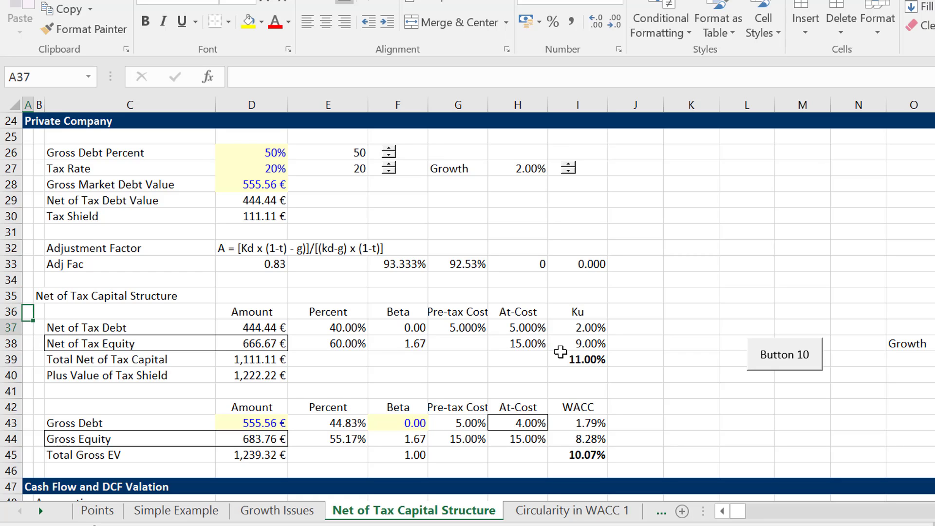
key(Down)
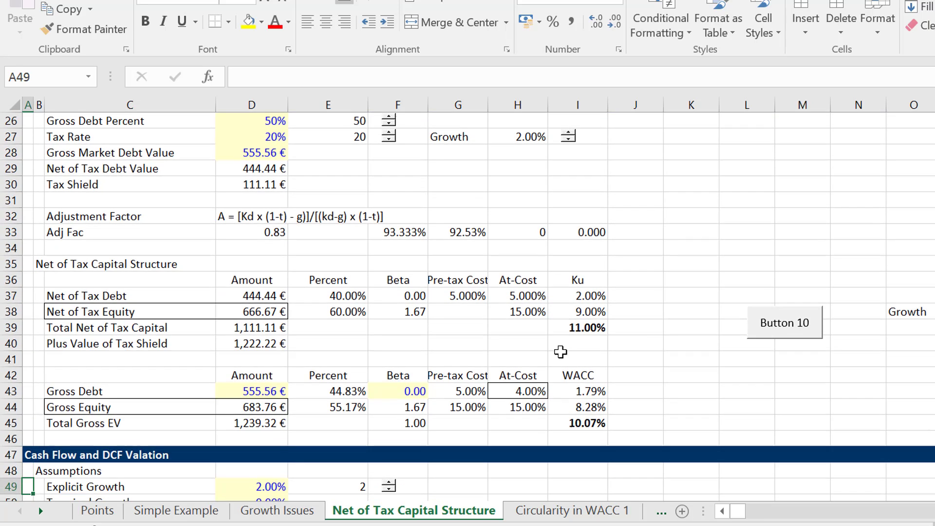
key(Up)
key(Up)
key(Up)
key(Up)
key(Up)
key(Up)
key(Up)
key(Up)
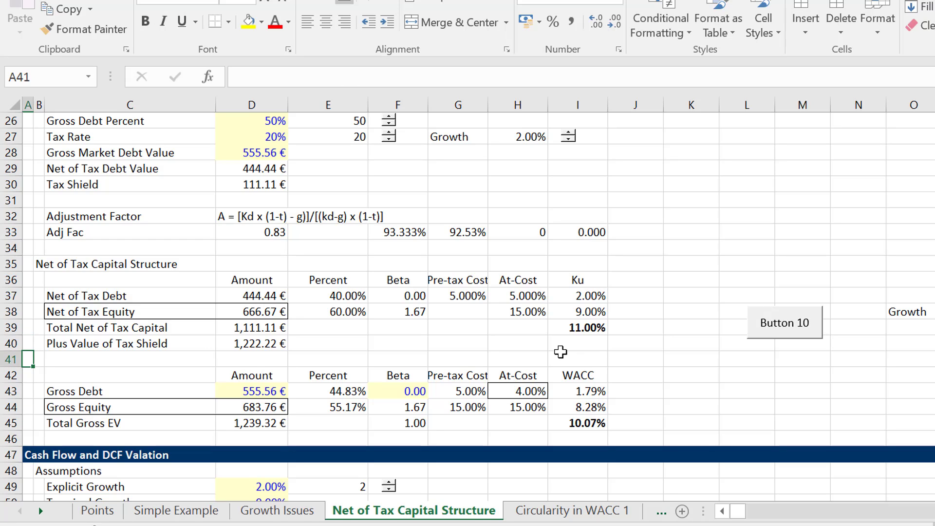
click(389, 497)
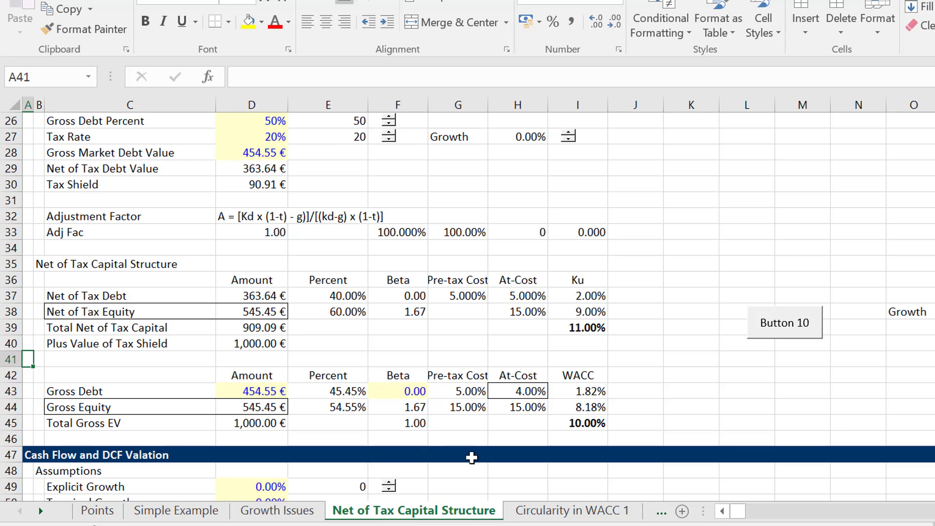
- Review both capital structure tables and the Cash Flow and DCF assumptions, then return to the Private Company inputs
click(460, 478)
key(Down)
key(Down)
key(Down)
key(Down)
key(Down)
key(Down)
key(Down)
key(Down)
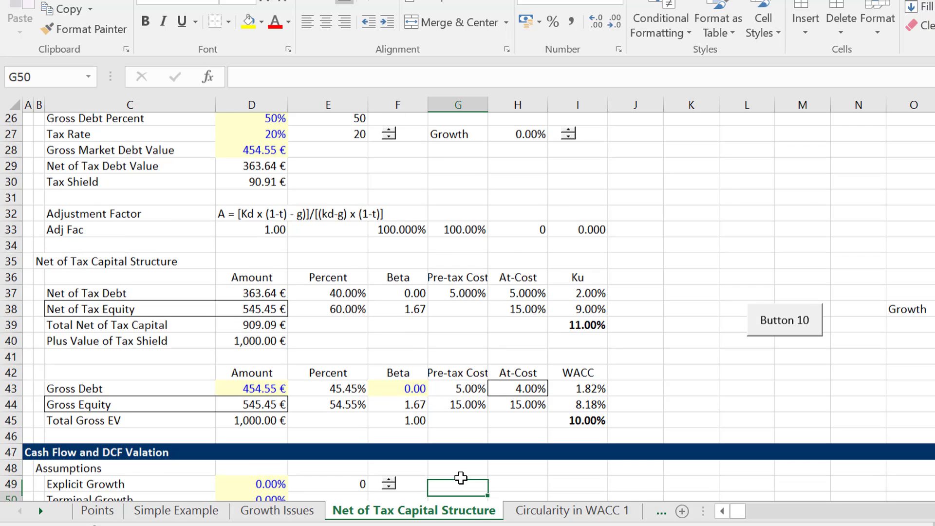
key(Up)
key(Up)
key(Up)
key(Up)
key(Up)
key(Up)
key(Up)
key(Up)
key(Up)
key(Up)
key(Up)
key(Up)
key(Up)
key(Up)
key(Up)
key(Up)
key(Up)
key(Up)
key(Up)
key(Up)
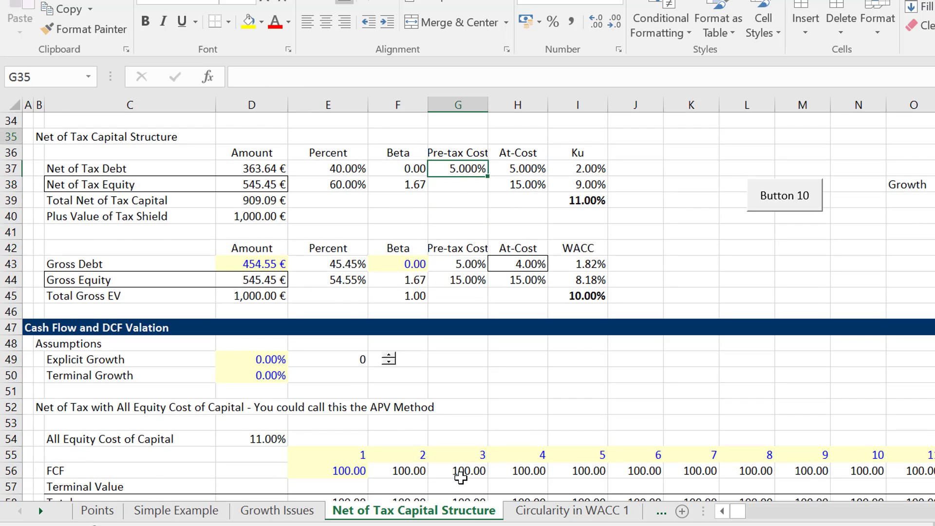
key(Up)
key(Up)
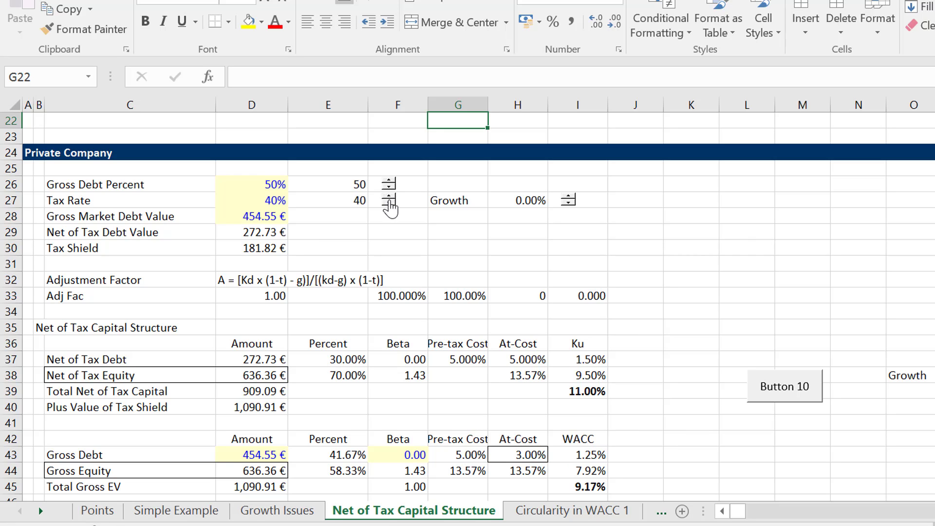
- Set the Gross Debt beta in the gross capital structure table to 0.2
click(400, 359)
key(Down)
click(401, 360)
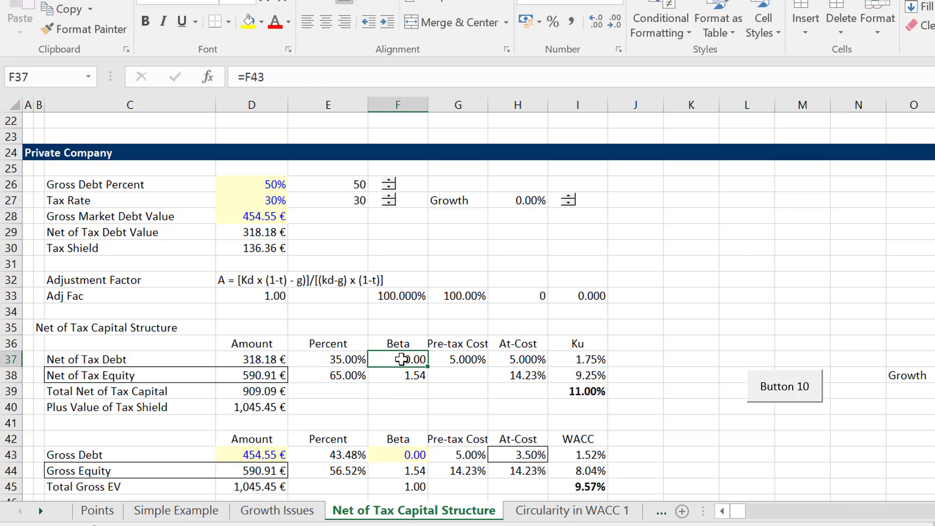
key(ctrl+Down)
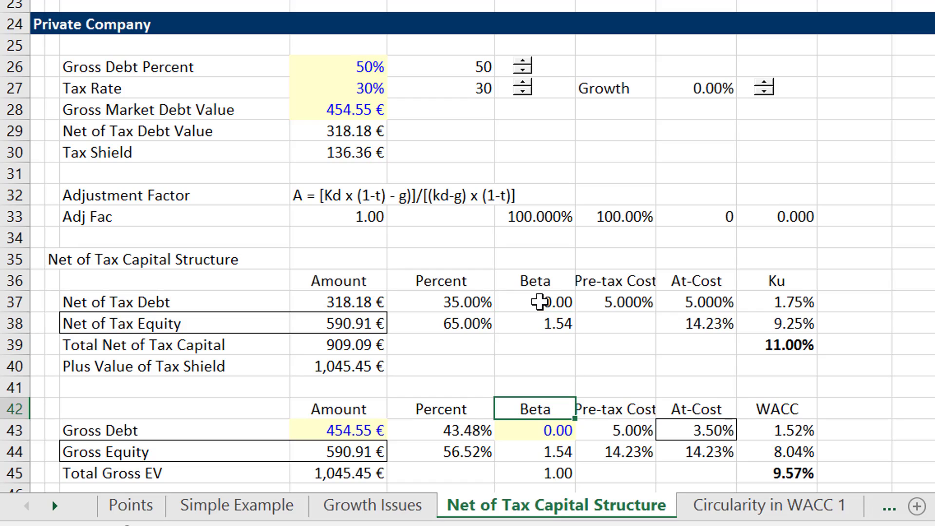
key(Down)
text(0.2)
key(Return)
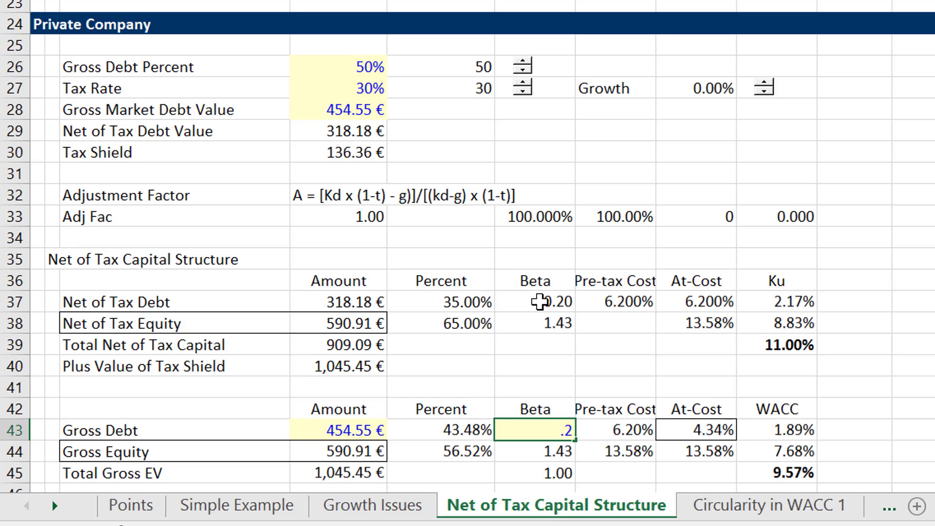
- Insert a blank row at row 42, above the column headings of the gross capital structure table
key(Up)
key(Up)
key(Up)
key(Up)
key(Up)
key(Up)
key(Up)
key(Up)
key(Up)
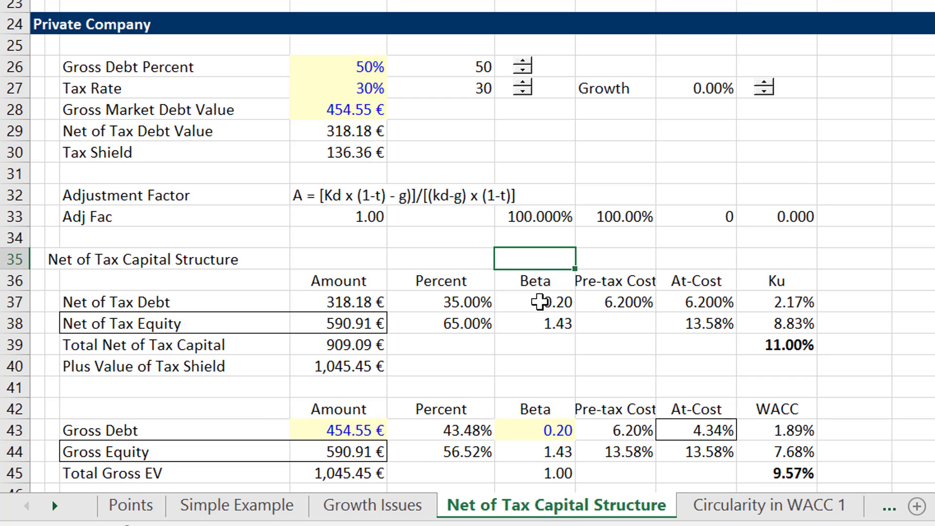
key(Down)
key(Down)
key(Left)
key(Left)
key(Left)
key(Left)
key(Left)
key(Down)
key(Down)
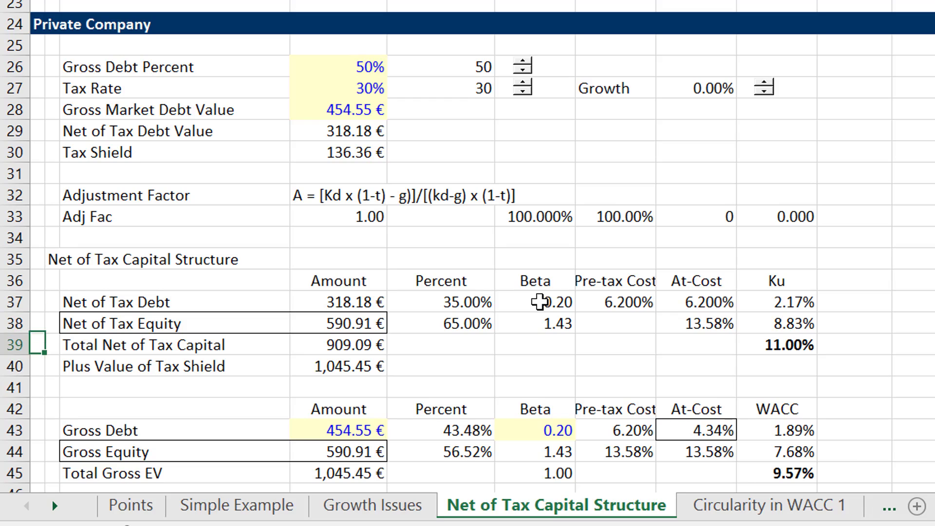
key(Down)
key(Down)
key(ctrl+space)
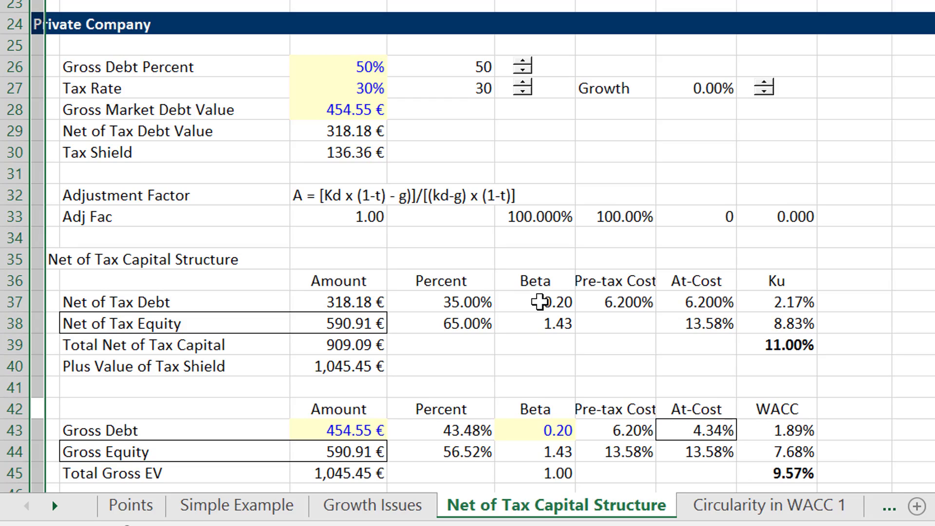
key(shift+BackSpace)
key(shift+space)
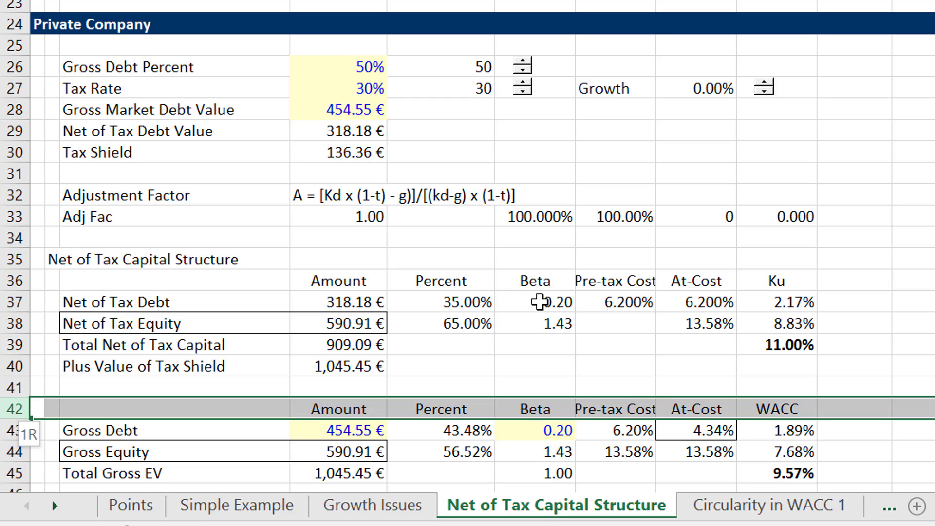
key(ctrl+shift+plus)
- Title the gross capital structure table "Typical WACC Capital Structure" in B42
key(Right)
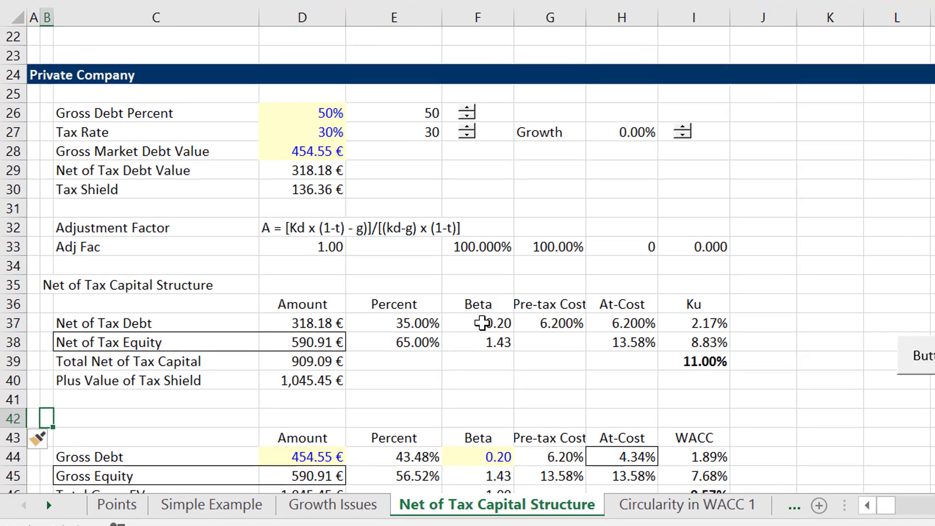
text(Typic)
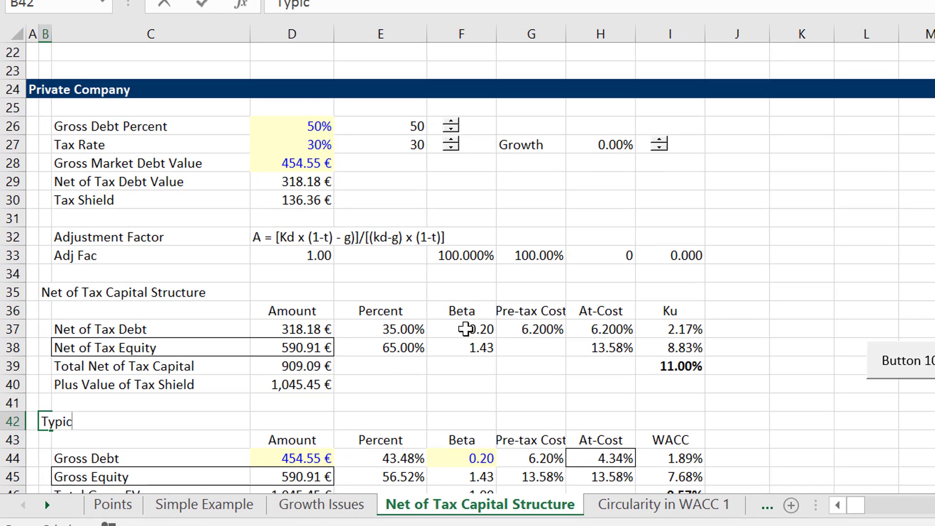
text(al WACC Ca)
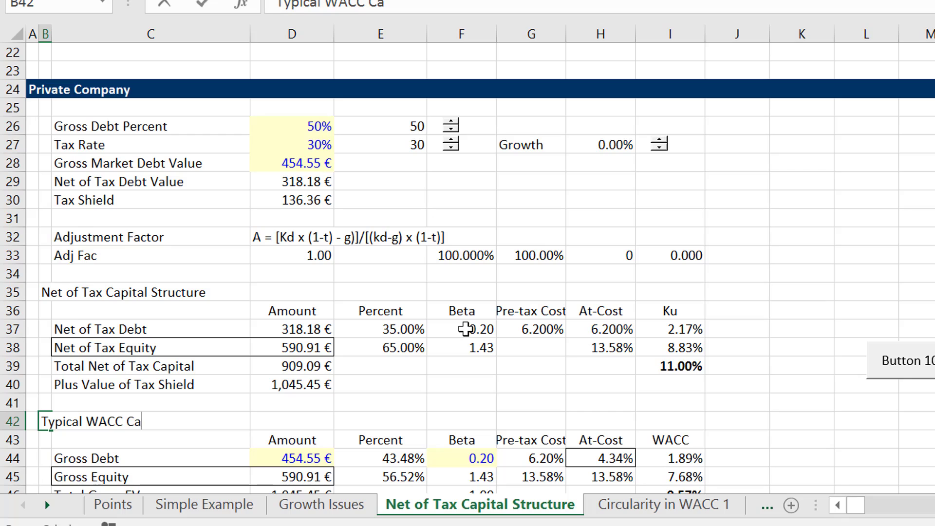
text(hp)
text(ital)
text( Structure)
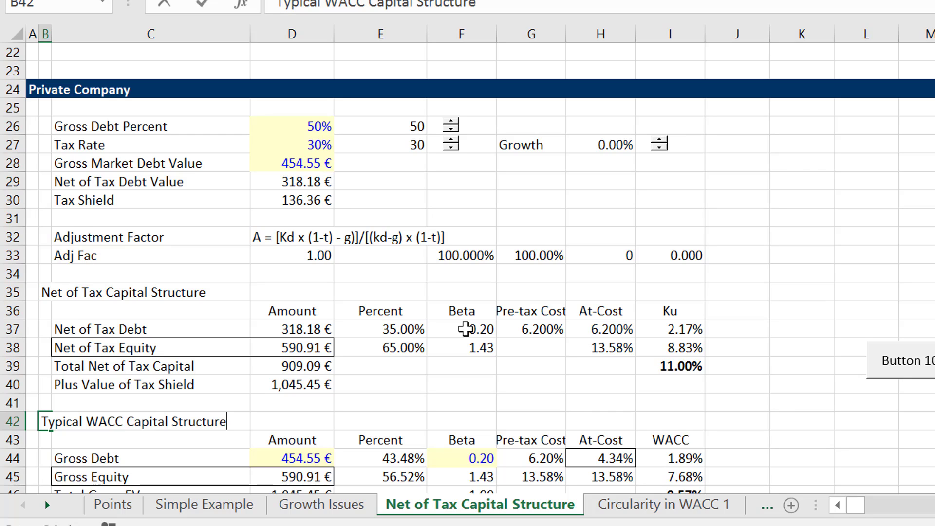
key(Return)
- Examine the Gross Debt row of the Typical WACC Capital Structure table from its amount across to its at-cost
key(Down)
key(Down)
key(Down)
key(Down)
key(Down)
key(Down)
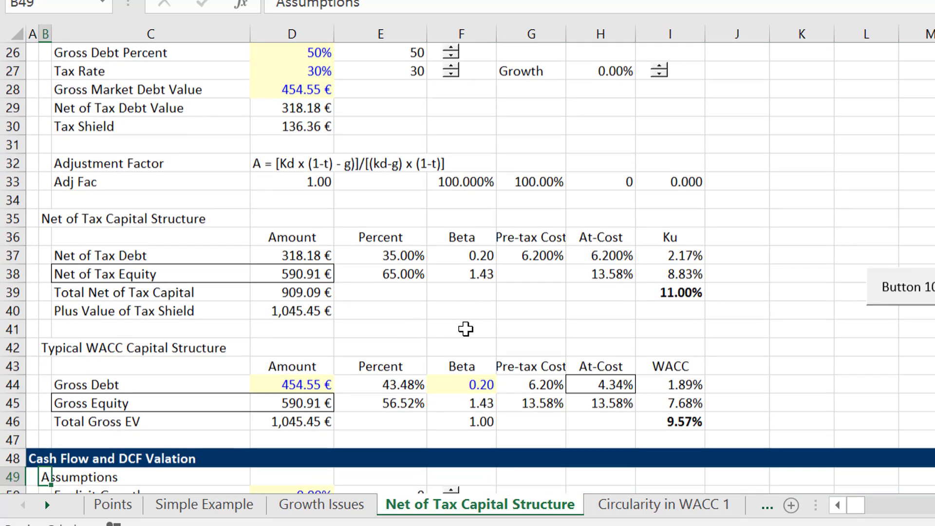
key(Up)
key(Up)
key(Up)
key(Up)
key(Up)
key(Right)
key(Right)
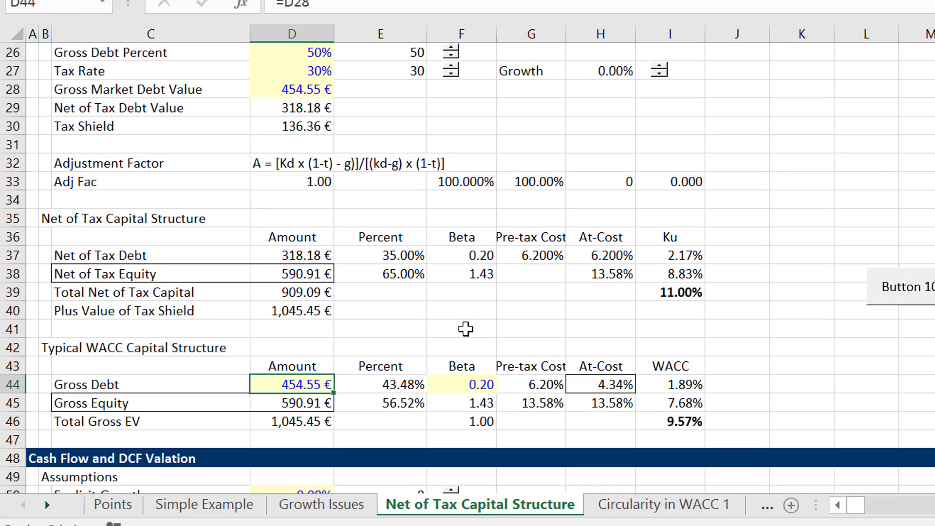
key(Right)
key(Right)
key(Right)
key(Right)
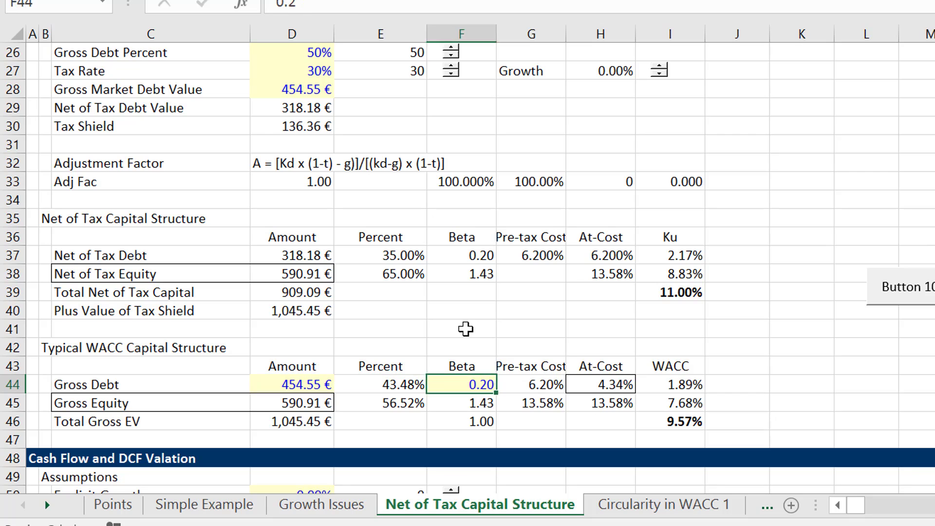
- Inspect the Net of Tax Debt and Net of Tax Equity amounts in the Net of Tax Capital Structure table
key(Up)
key(Up)
key(Up)
key(Up)
key(Up)
key(Up)
key(Up)
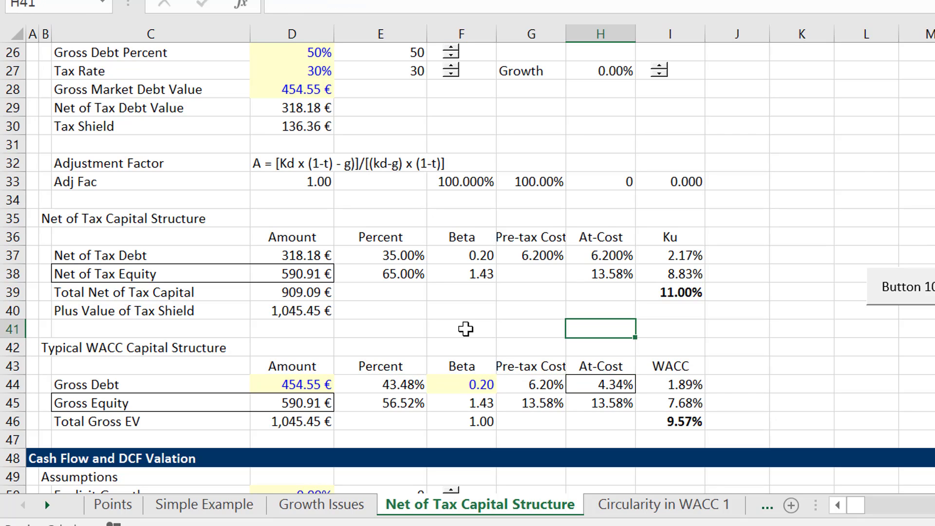
key(Left)
key(Left)
key(Left)
key(Left)
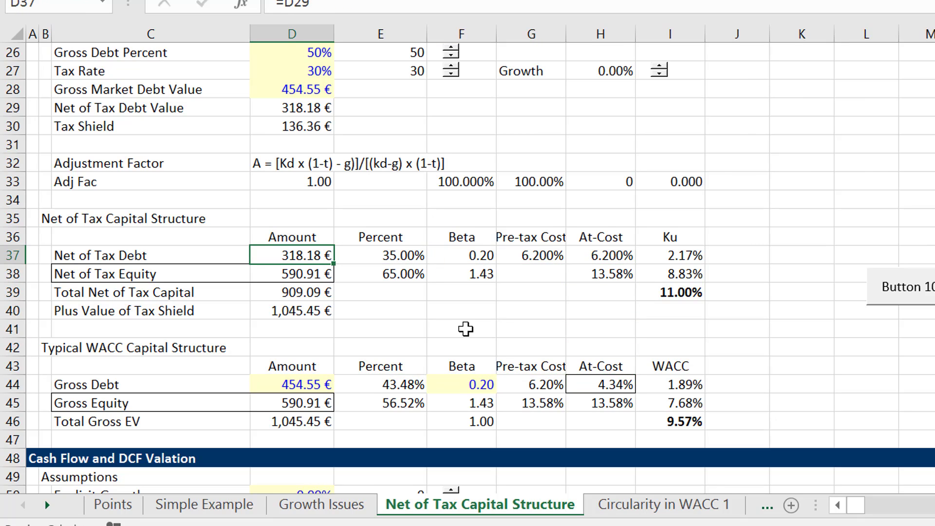
key(Down)
key(Up)
- Inspect the Gross Debt amount in D44 and the after-tax cost formula in H44
key(Down)
key(Down)
key(Down)
key(Down)
key(Down)
key(Down)
key(Down)
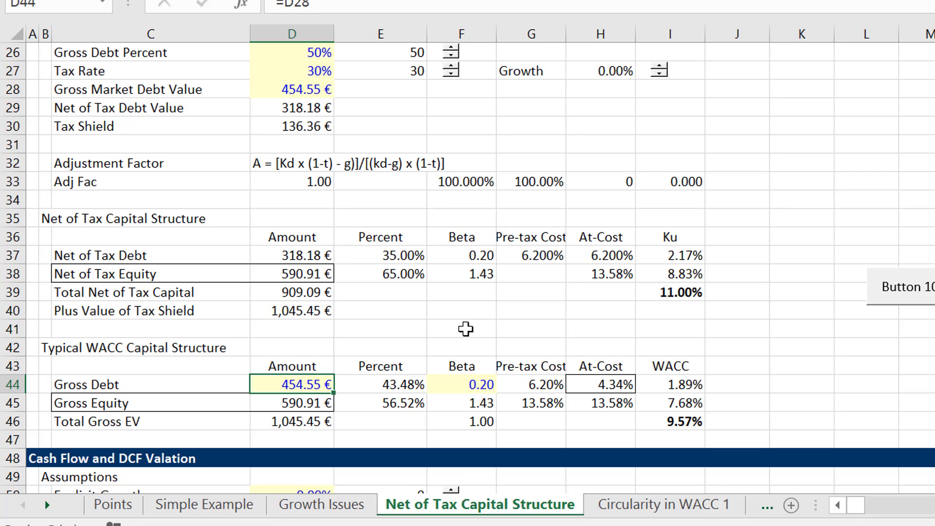
key(Right)
key(Right)
key(Right)
key(Right)
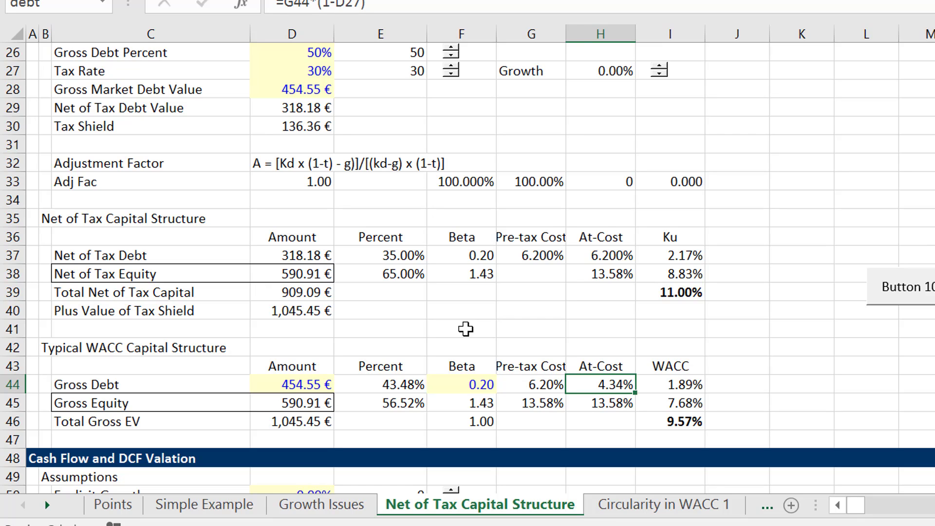
- Compare Total Gross EV in D46 with the Plus Value of Tax Shield in D40 and Total Net of Tax Capital in D39
key(Left)
key(Left)
key(Left)
key(Left)
key(Down)
key(Down)
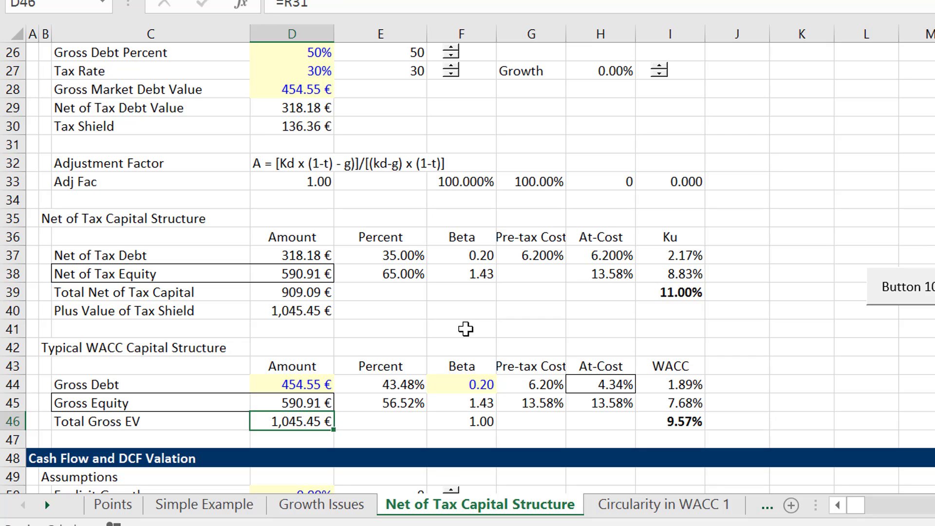
key(Up)
key(Up)
key(Up)
key(Up)
key(Up)
key(Up)
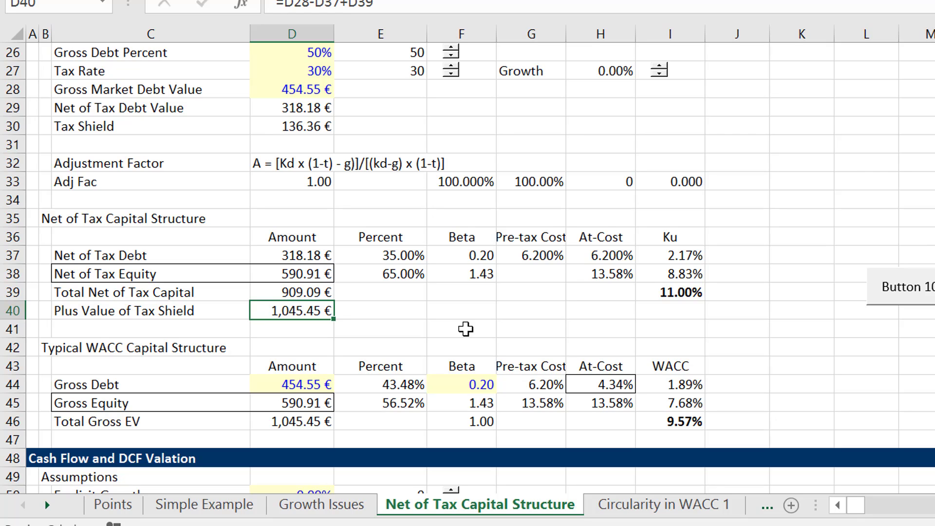
key(Up)
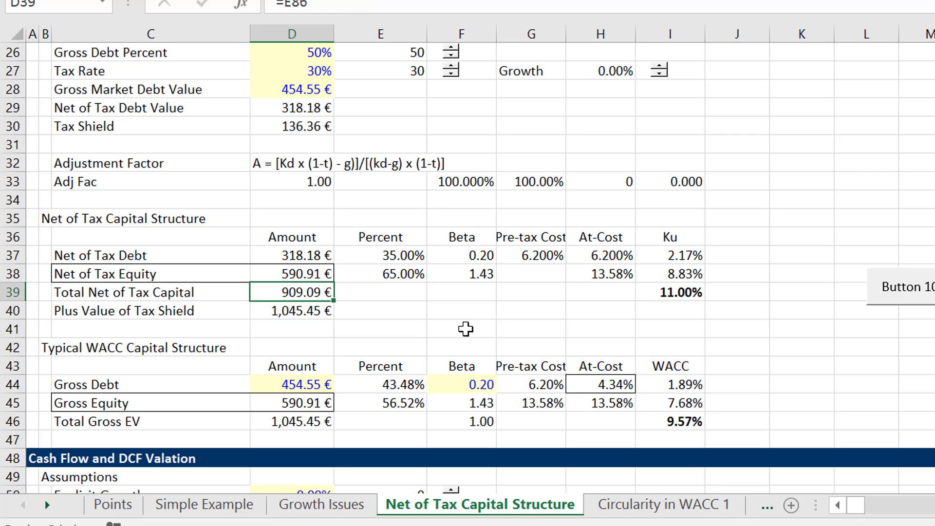
- Review how the net of tax debt and equity amounts build up to the total including the tax shield value
key(Up)
key(Up)
key(Down)
key(Down)
key(Up)
key(Up)
key(Down)
key(Down)
key(Down)
key(Left)
key(Left)
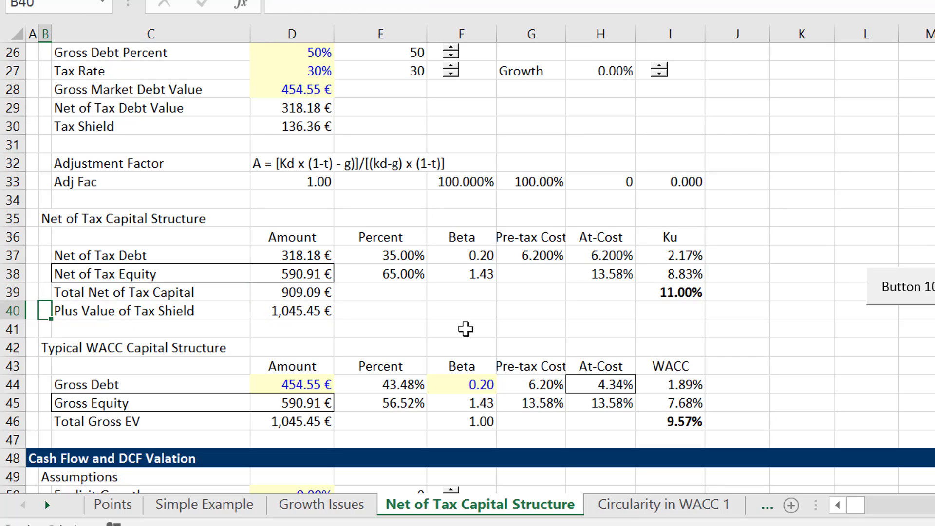
key(Right)
key(Right)
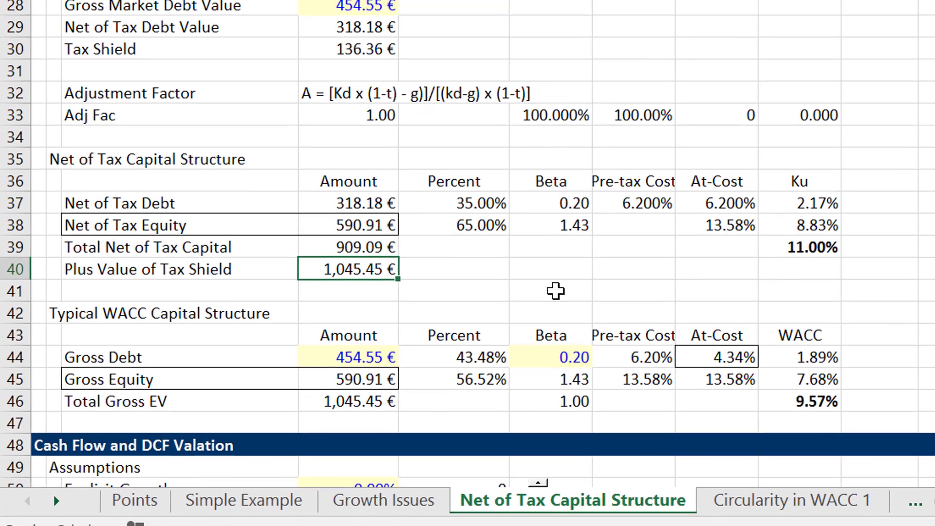
- Compare the Gross Debt amount with the Total Net of Tax Capital and Plus Value of Tax Shield rows
key(Down)
key(Down)
key(Down)
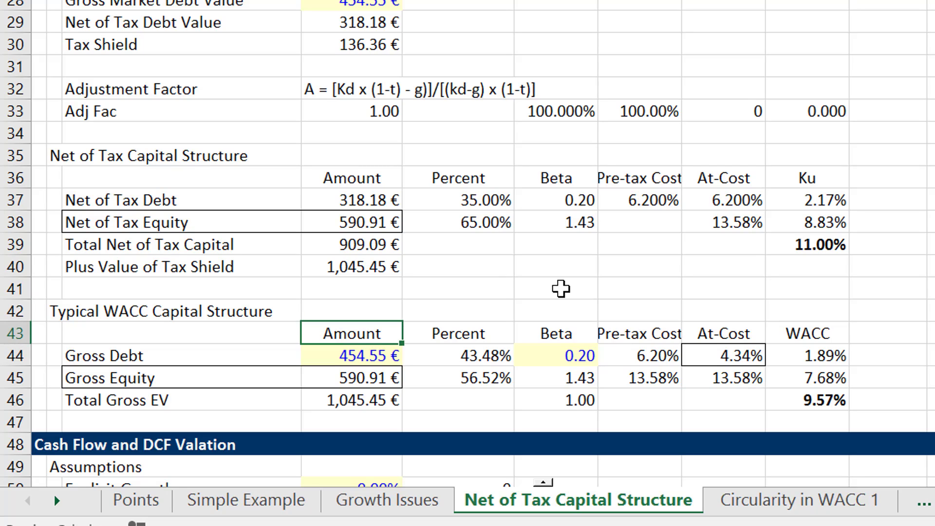
key(Down)
key(Up)
key(Up)
key(Up)
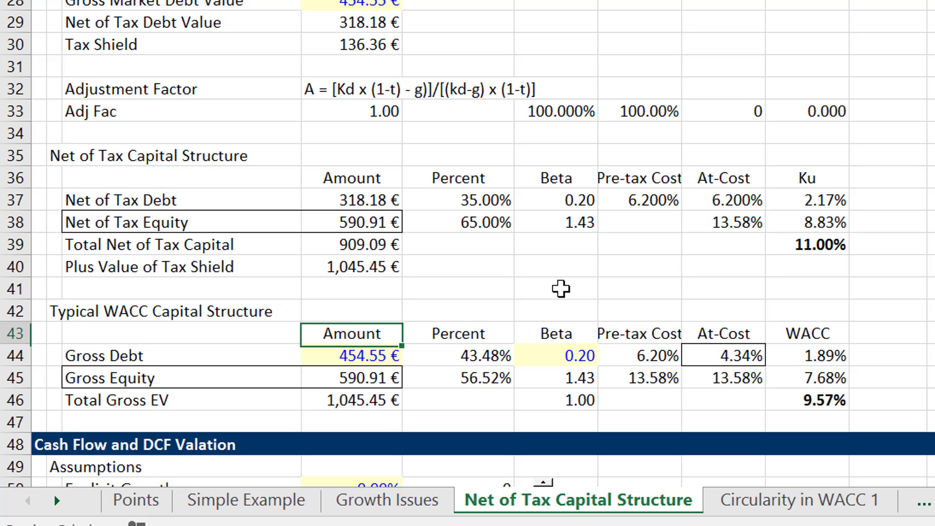
key(Up)
key(Up)
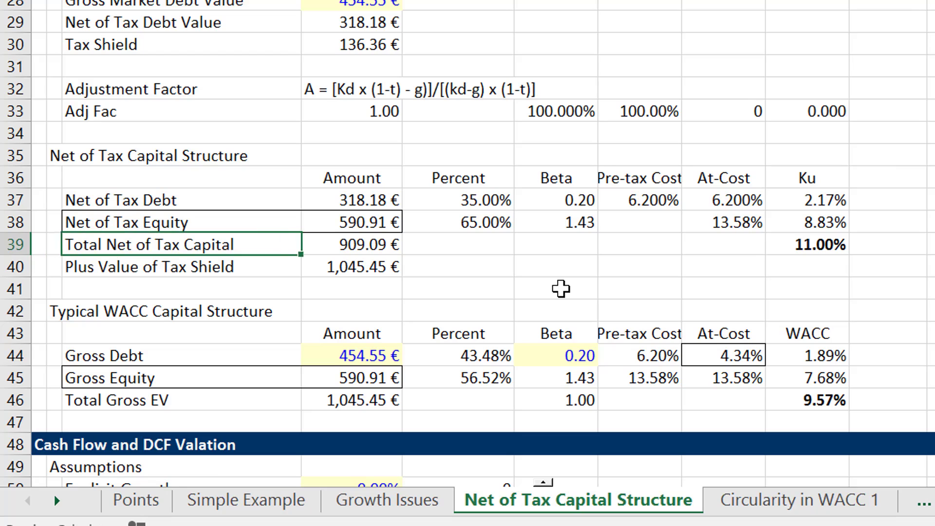
key(Down)
key(Down)
key(Up)
key(Up)
key(Down)
key(Down)
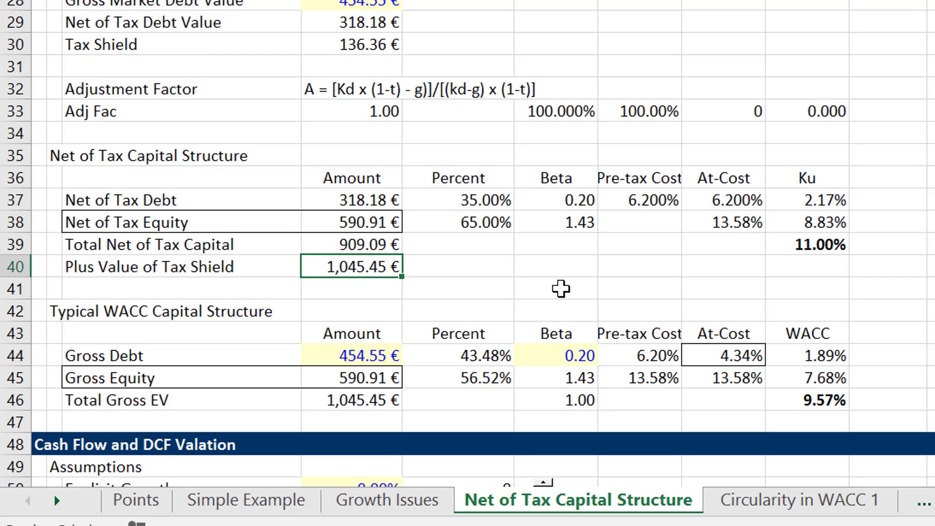
- Examine the Total Gross EV and Gross Equity amounts in the Typical WACC Capital Structure table
key(Down)
key(Down)
key(Down)
key(Down)
key(Down)
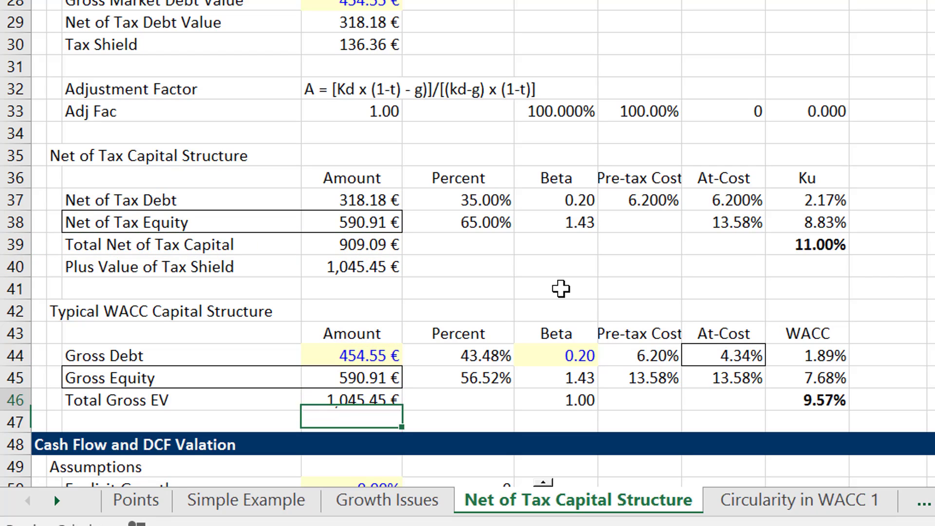
key(Up)
key(Up)
key(Down)
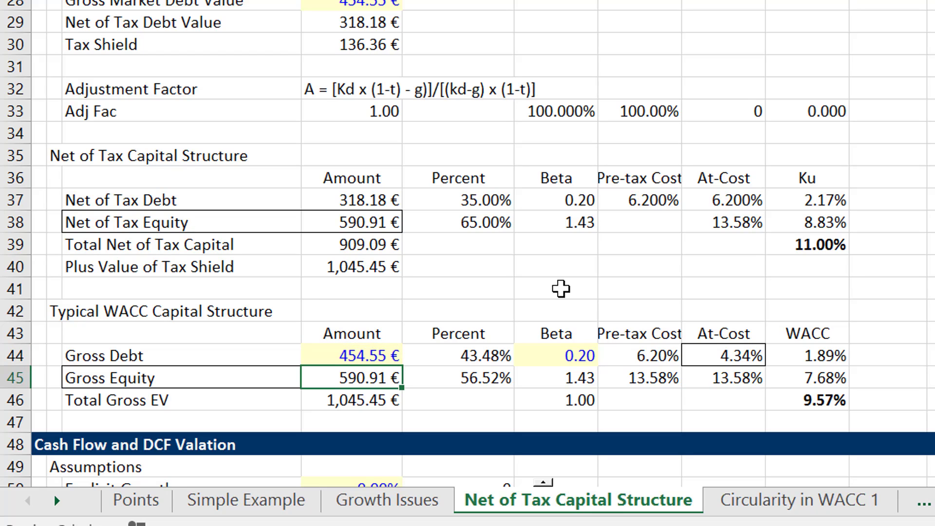
- Compare the Net of Tax Equity amount in D38 with the Gross Equity amount in D45
key(Up)
key(Up)
key(Up)
key(Up)
key(Up)
key(Up)
key(Up)
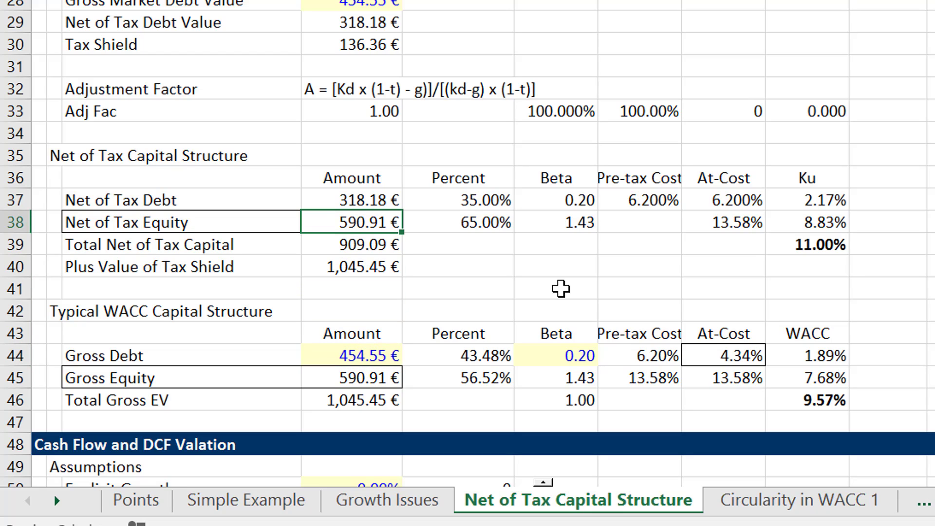
key(Down)
key(Down)
key(Down)
key(Down)
key(Down)
key(Down)
key(Down)
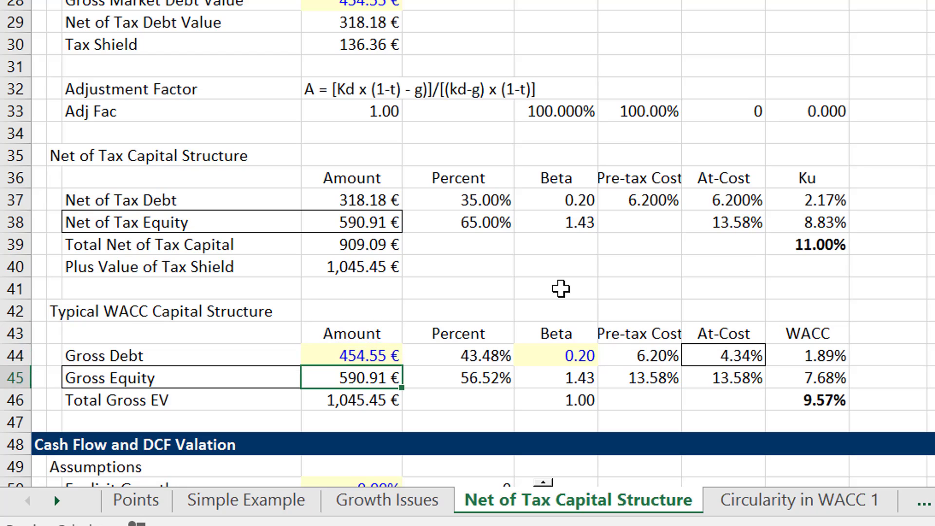
- Compare the Total Net of Tax Capital in D39 with the Total Gross EV in D46
key(Up)
key(Up)
key(Up)
key(Up)
key(Up)
key(Up)
key(Up)
key(Down)
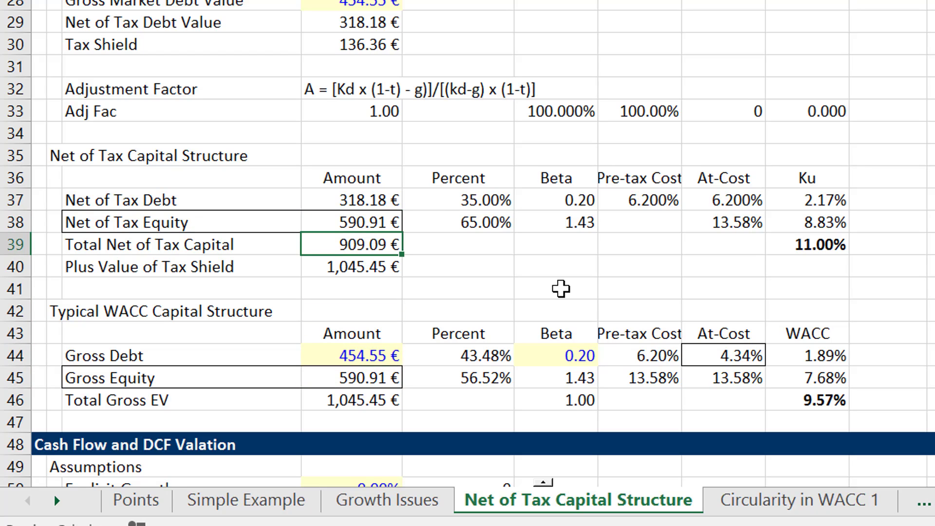
key(Down)
key(Down)
key(Down)
key(Down)
key(Down)
key(Down)
key(Down)
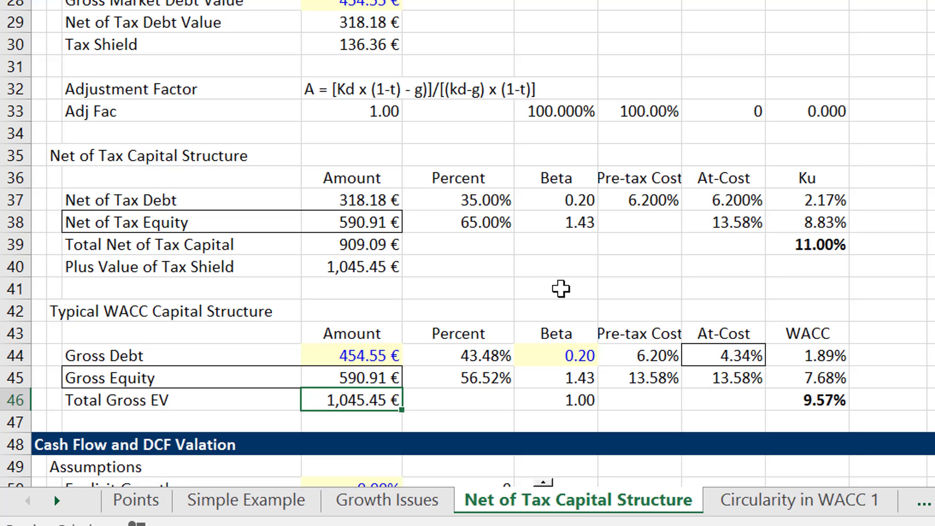
- Examine the Gross Equity percent, and compare the At-Cost of debt in the typical WACC and net of tax tables
key(Up)
key(Right)
key(Right)
key(Right)
key(Right)
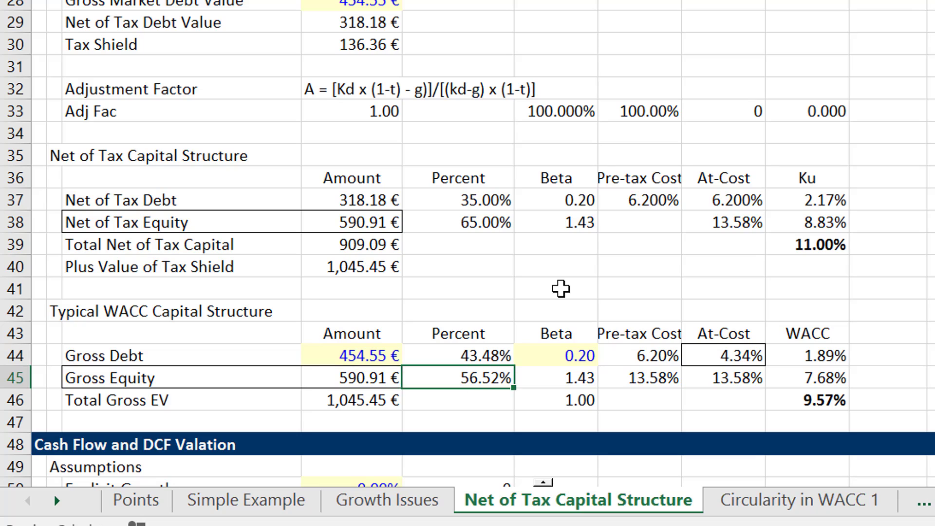
key(Up)
key(Up)
key(Up)
key(Up)
key(Up)
key(Up)
key(Up)
key(Up)
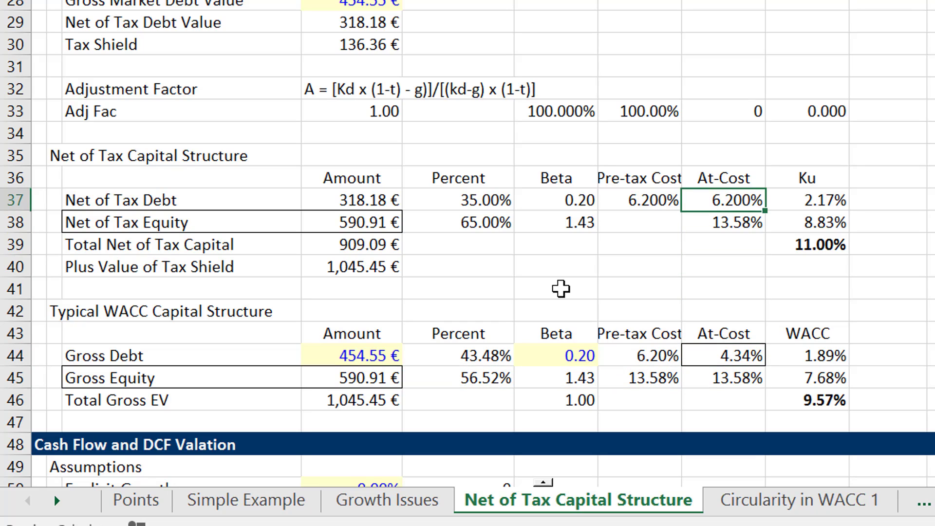
- Compare the At-Cost of Net of Tax Equity in H38 with that of Gross Equity in H45
key(Down)
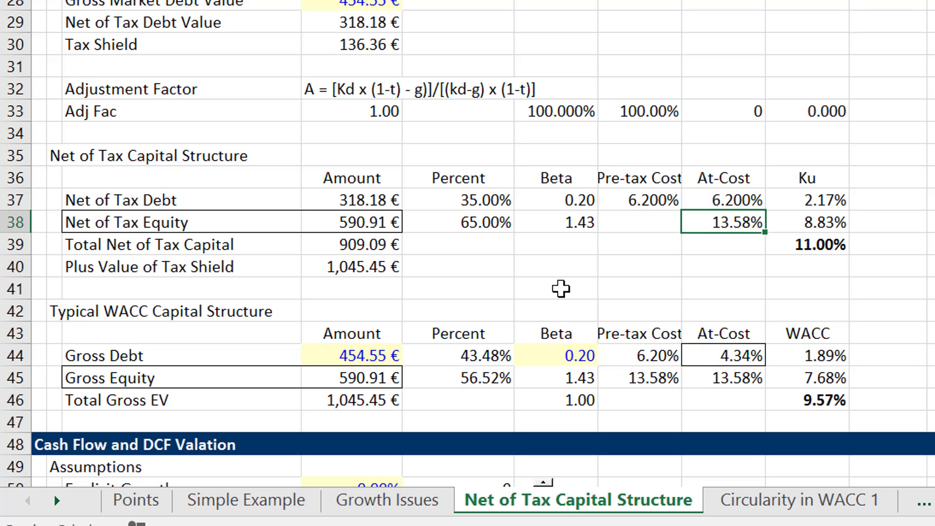
key(Right)
key(Down)
key(Up)
key(Left)
key(Down)
key(Down)
key(Down)
key(Down)
key(Down)
key(Down)
key(Down)
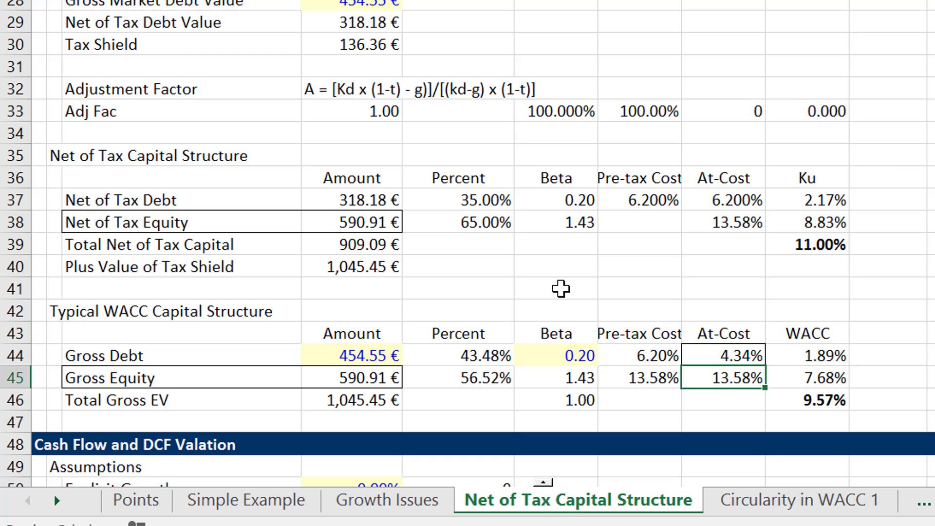
key(Up)
key(Up)
key(Up)
key(Up)
key(Up)
key(Up)
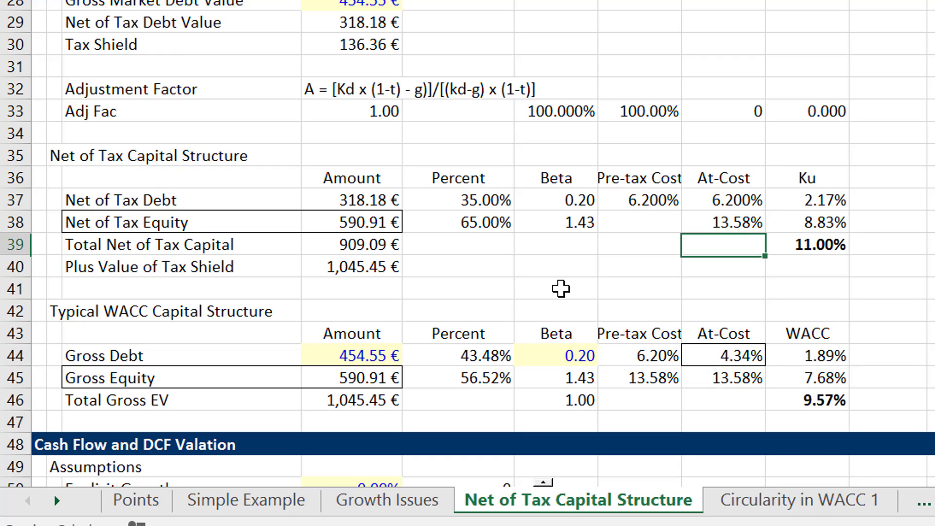
- Review the growth assumptions and the FCF, Value of Company and Debt rows in the Cash Flow and DCF section
key(Down)
key(Down)
key(Down)
key(Down)
key(Down)
key(Down)
key(Down)
key(Down)
key(Down)
key(Down)
key(Down)
key(Down)
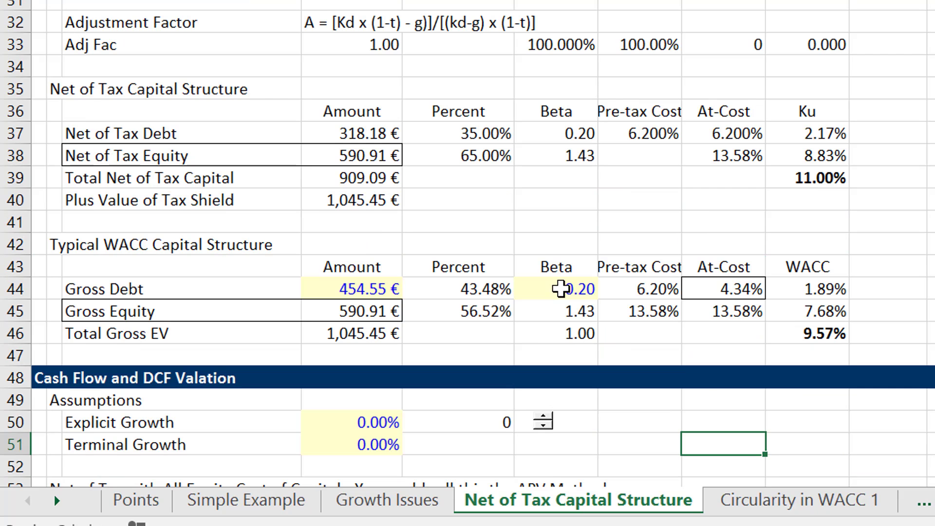
key(Up)
key(Up)
key(Down)
key(Down)
key(Down)
key(Down)
key(Down)
key(Down)
key(Down)
key(Down)
key(Down)
key(Down)
key(Down)
key(Down)
key(Down)
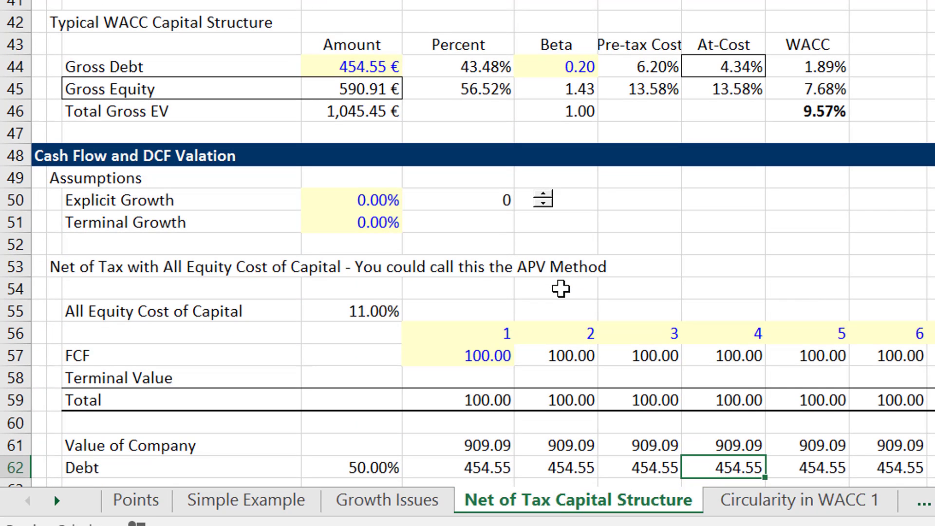
- Review the interest, tax shield, debt cash flow and dividend rows together with the Value of Tax Shield rows beneath them
key(Down)
key(Down)
key(Down)
key(Down)
key(Down)
key(Down)
key(Down)
key(Down)
key(Down)
key(Down)
key(Down)
key(Down)
key(Down)
key(Down)
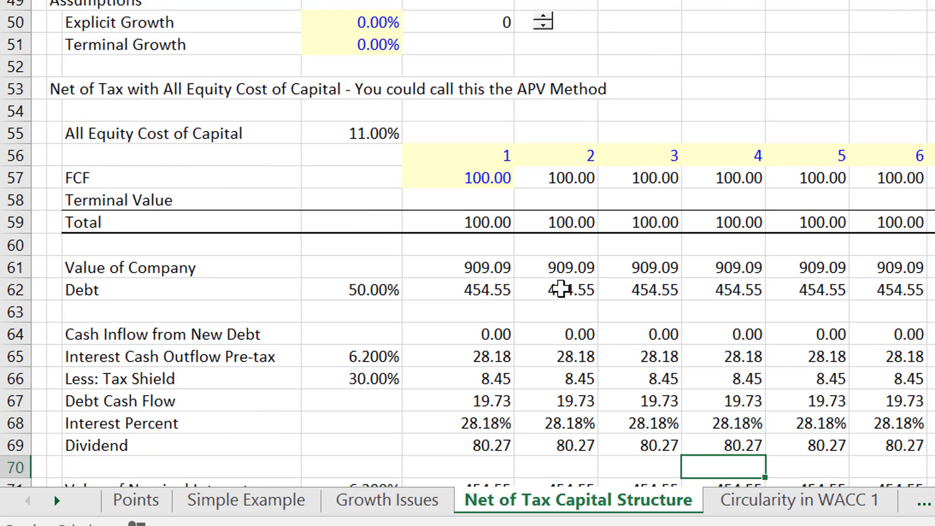
key(Up)
key(Up)
key(Up)
key(Up)
key(Up)
key(Up)
key(Up)
key(Up)
key(Up)
key(Up)
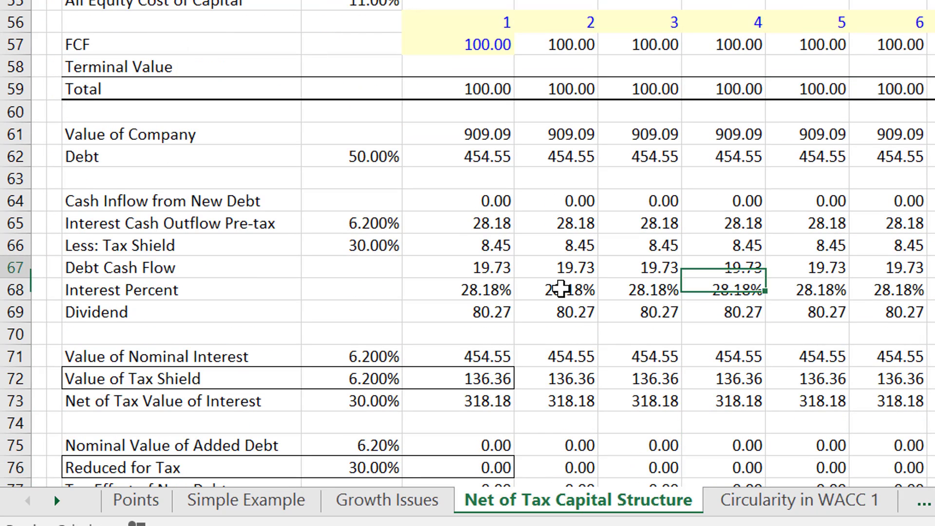
- Examine how the Debt row feeds the pre-tax interest, tax shield and Debt Cash Flow rows
key(Left)
key(Up)
key(Left)
key(Left)
key(Left)
key(Left)
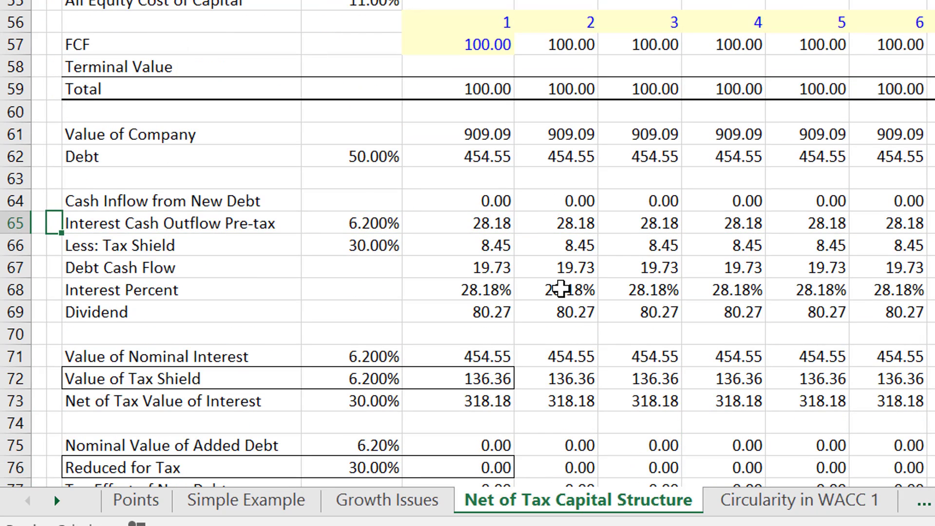
key(Right)
key(Up)
key(Up)
key(Up)
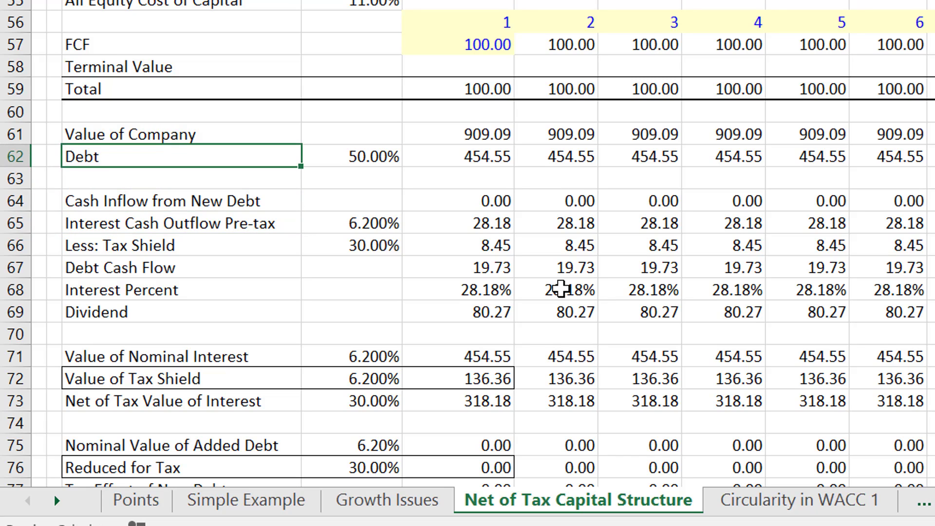
key(Right)
key(Right)
key(Right)
key(Down)
key(Down)
key(Down)
key(Down)
key(Down)
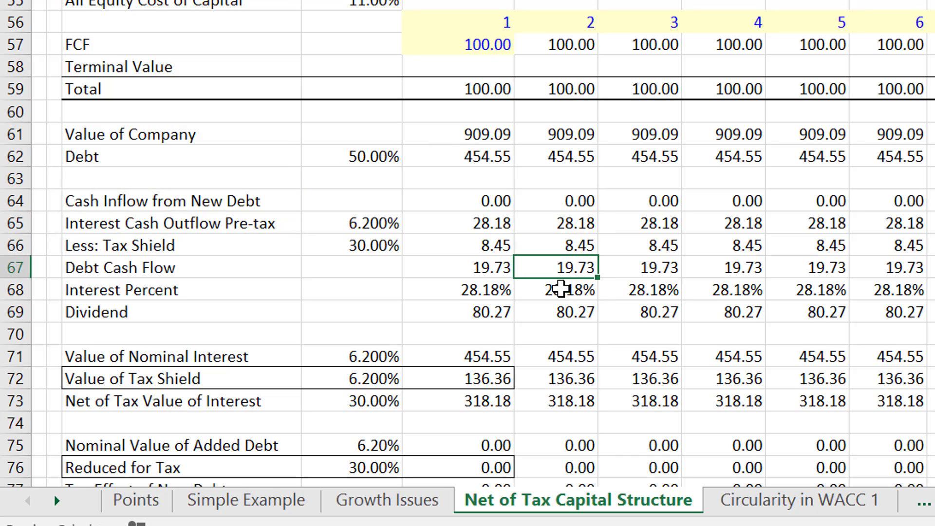
- Examine the Cash Inflow from New Debt formulas across the forecast periods, from the first year out to column AA
key(Left)
key(Left)
key(Up)
key(Up)
key(Up)
key(Right)
key(Right)
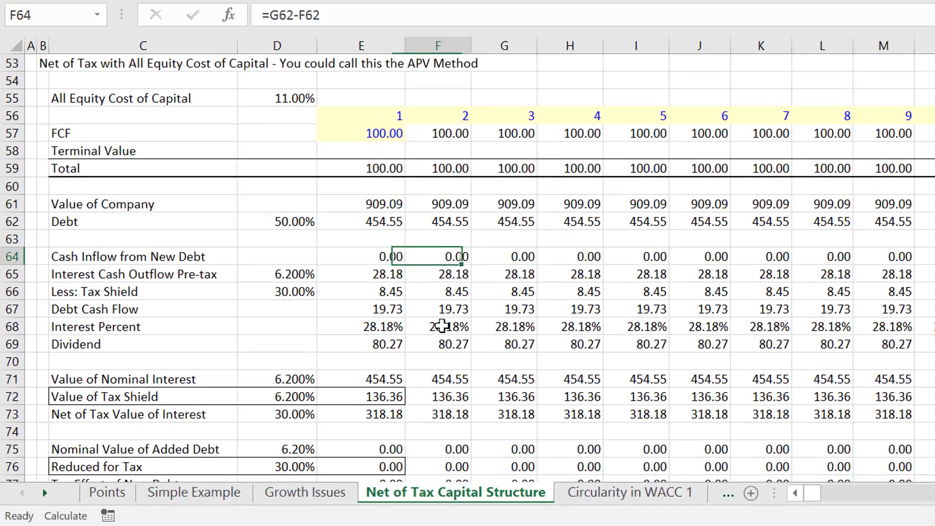
key(Right)
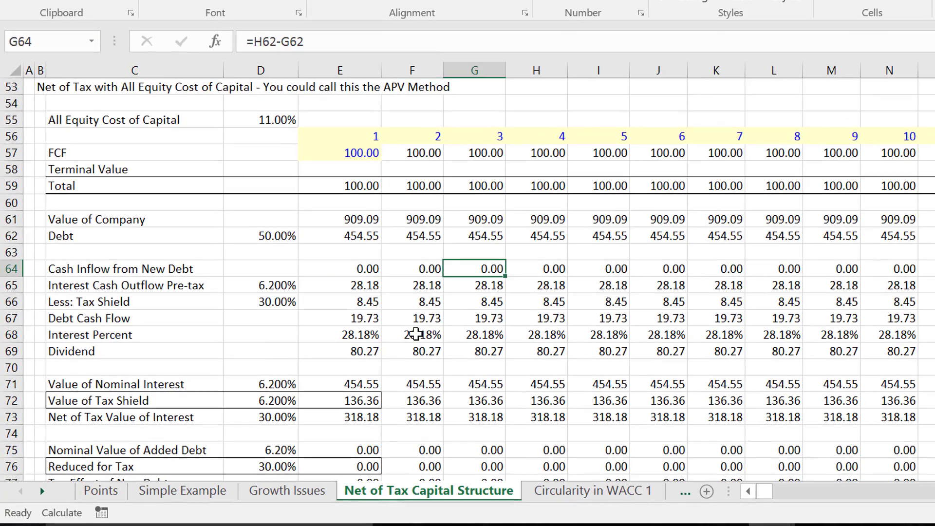
key(Right)
key(Right)
key(Right)
key(Right)
key(Right)
key(Right)
key(Right)
key(Right)
key(Right)
key(Right)
key(Right)
key(Right)
key(Right)
key(Right)
key(Right)
key(Right)
key(Right)
key(Right)
key(Right)
key(Right)
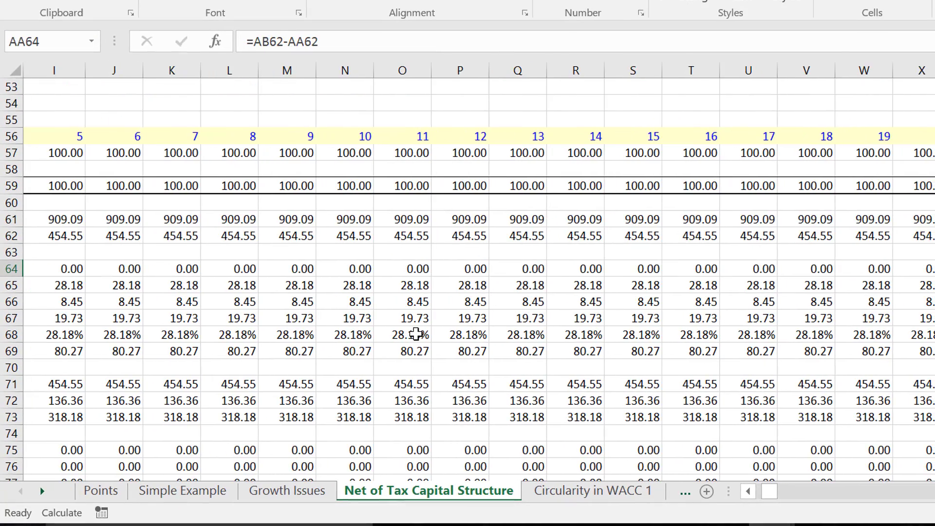
key(Left)
key(Left)
key(Left)
key(Left)
key(Left)
key(Left)
key(Left)
key(Left)
key(Left)
key(Left)
key(Left)
key(Left)
key(Left)
key(Left)
key(Left)
key(Left)
key(Left)
key(Left)
key(Left)
key(Left)
key(Left)
key(Left)
key(Left)
key(Left)
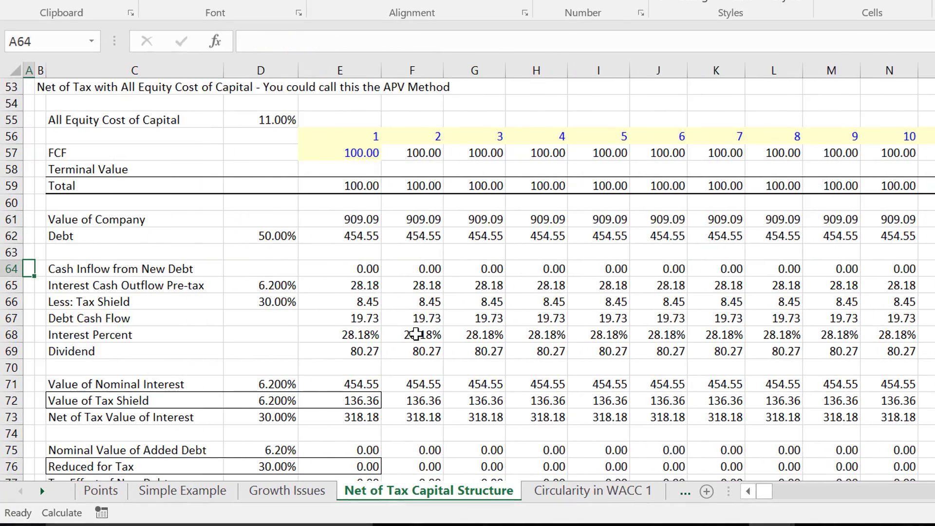
- Compare the Value of Company formulas across the periods with the Cash Inflow from New Debt formulas in row 64
key(Up)
key(Up)
key(Up)
key(Right)
key(Right)
key(Right)
key(Right)
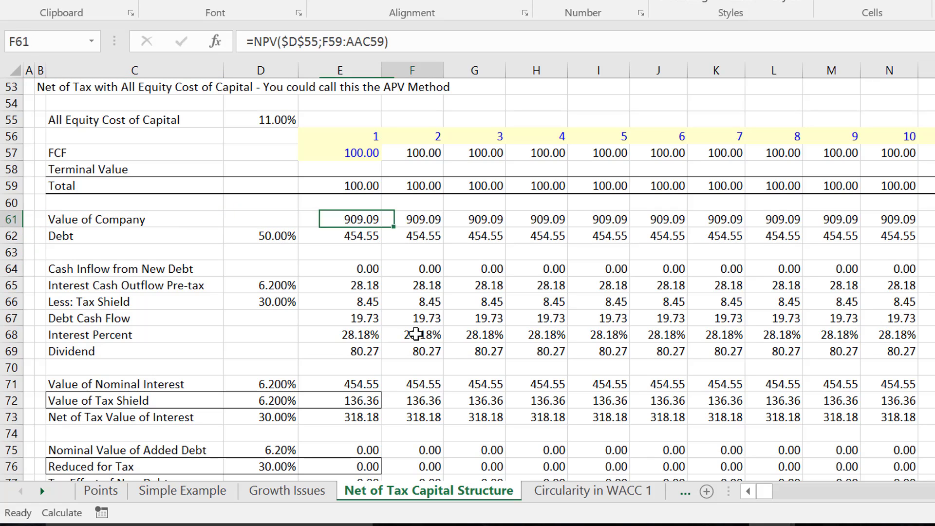
key(Right)
key(Right)
key(Right)
key(Right)
key(Right)
key(Right)
key(Right)
key(Right)
key(Right)
key(Right)
key(Right)
key(Right)
key(Left)
key(Down)
key(Down)
key(Down)
key(Left)
key(Left)
key(Left)
key(Left)
key(Left)
key(Left)
key(Left)
key(Left)
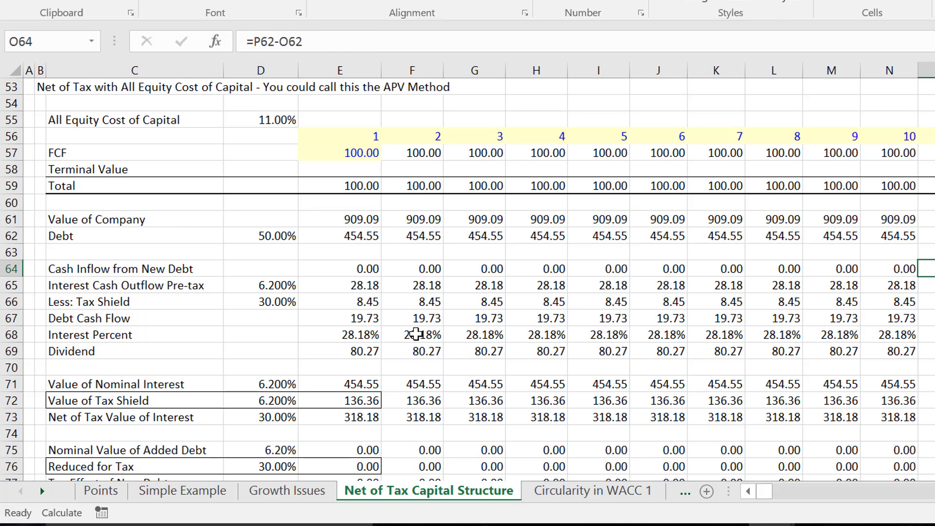
- Review the interest and tax shield valuation rows, the added debt rows, Net Value of Debt and Value of Equity in the APV section
key(Home)
key(Down)
key(Down)
key(Down)
key(Down)
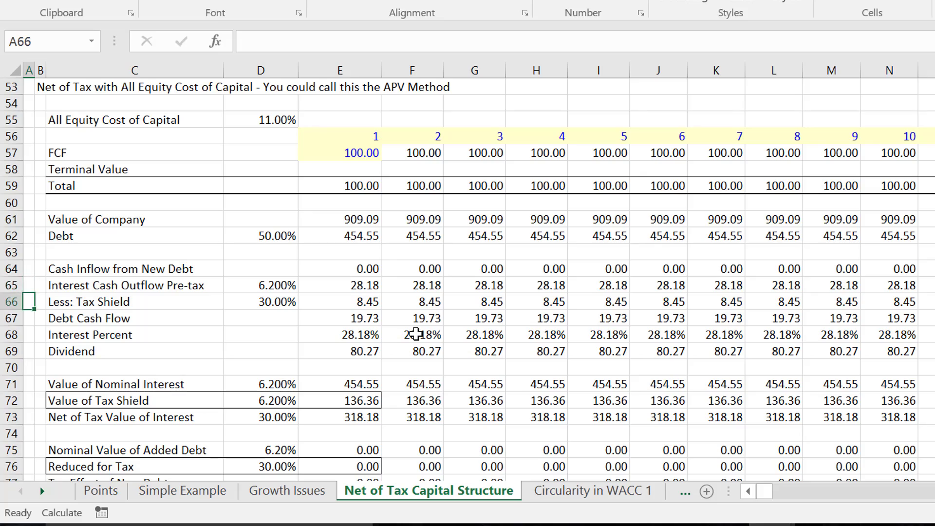
key(Down)
key(Down)
key(Down)
key(Down)
key(Down)
key(Down)
key(Down)
key(Down)
key(Down)
key(Down)
key(Down)
key(Down)
key(Down)
key(Down)
key(Down)
key(Down)
key(Down)
key(Down)
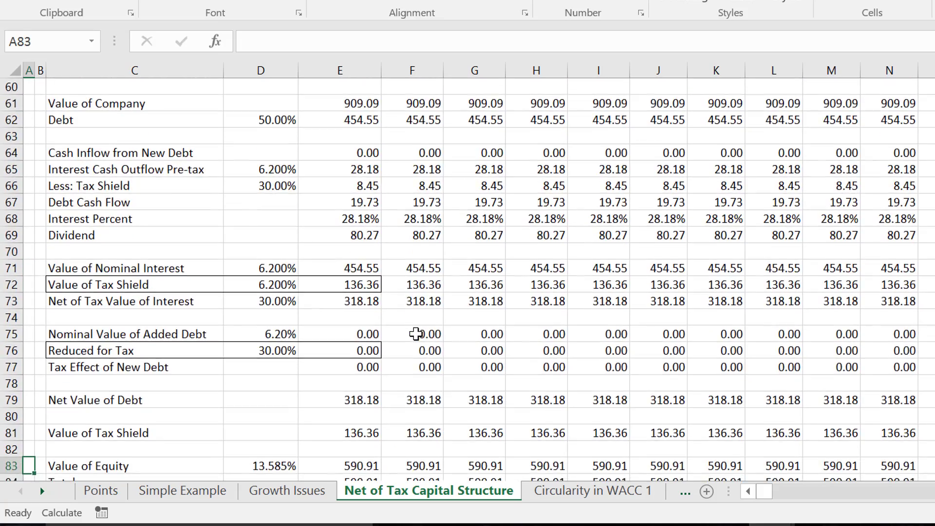
- Review the EV, Debt Net and Equity Value comparison and the opening rows of the Gross Capital Structure with Tax Deduction section
key(Down)
key(Down)
key(Down)
key(Down)
key(Down)
key(Down)
key(Down)
key(Down)
key(Down)
key(Down)
key(Down)
key(Down)
key(Down)
key(Down)
key(Down)
key(Down)
key(Down)
key(Down)
key(Down)
key(Down)
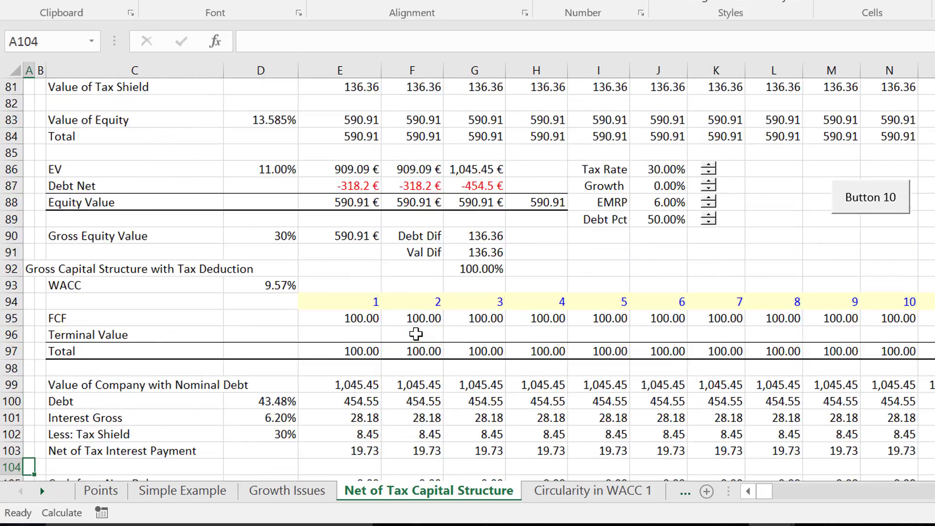
- Review the Gross Capital Structure with Tax Deduction rows, from net of tax interest and new debt to Net Value of Debt and Value of Equity Cash Flow
key(Down)
key(Down)
key(Down)
key(Down)
key(Down)
key(Down)
key(Up)
key(Up)
key(Up)
key(Up)
key(Up)
key(Up)
key(Up)
key(Up)
key(Up)
key(Up)
key(Up)
key(Up)
key(Up)
key(Up)
key(Up)
key(Up)
key(Up)
key(Up)
key(Up)
key(Up)
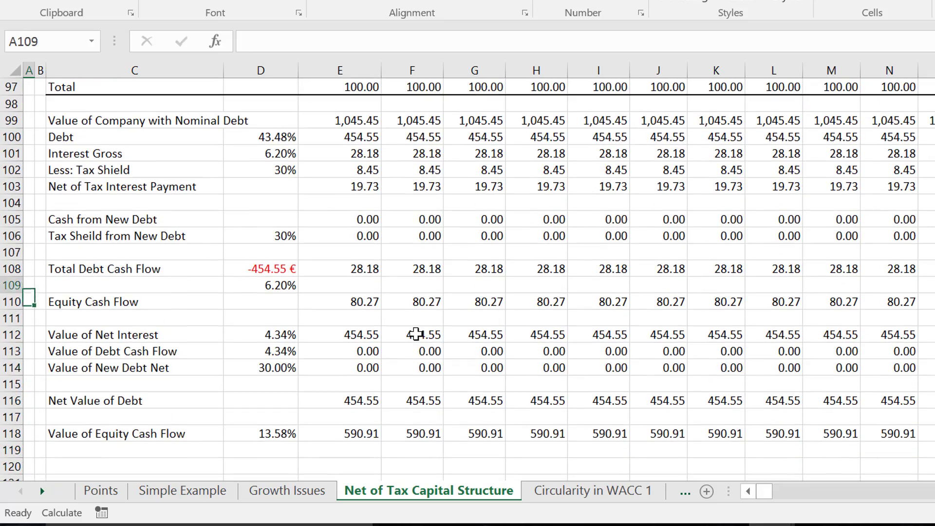
- Review the net of tax valuation rows from the EV comparison back to Interest Cash Outflow Pre-tax and Dividend
key(Up)
key(Up)
key(Up)
key(Up)
key(Up)
key(Up)
key(Up)
key(Up)
key(Up)
key(Up)
key(Up)
key(Up)
key(Up)
key(Up)
key(Up)
key(Up)
key(Up)
key(Up)
key(Up)
key(Up)
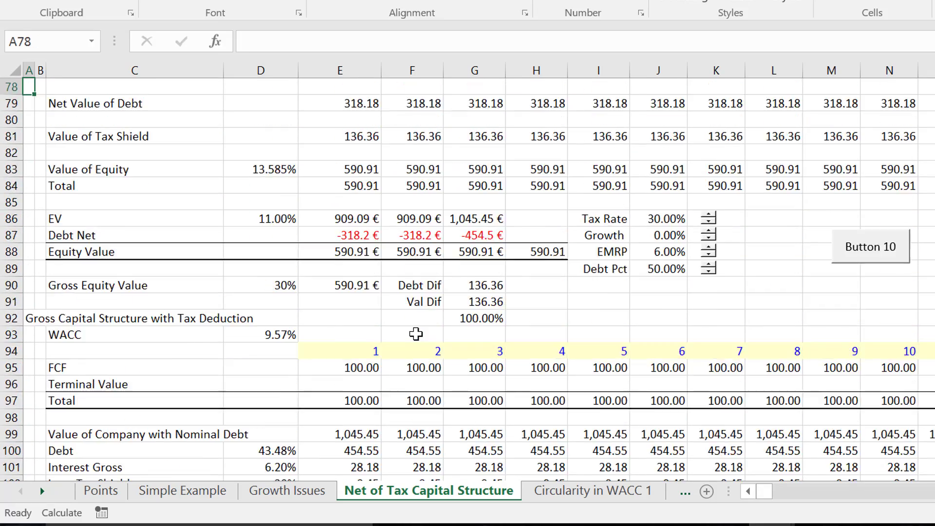
key(Up)
key(Up)
key(Up)
key(Up)
key(Up)
key(Up)
key(Up)
- Compare Net Value of Debt, Value of Tax Shield and Value of Equity with the EV comparison and the gross structure's opening rows
key(Down)
key(Down)
key(Down)
key(Down)
key(Down)
key(Down)
key(Down)
key(Down)
key(Down)
key(Down)
key(Down)
key(Down)
key(Down)
key(Down)
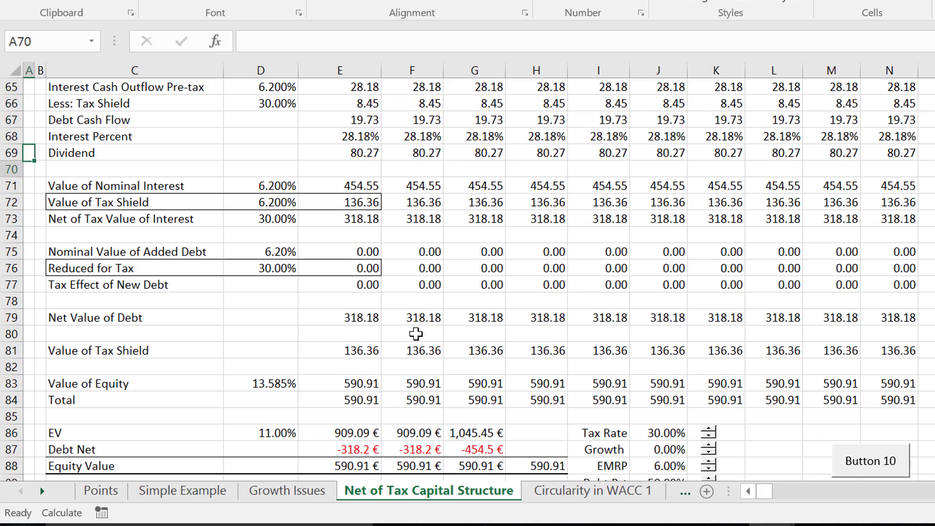
key(Down)
key(Down)
key(Down)
key(Down)
key(Down)
key(Down)
key(Down)
key(Down)
key(Down)
key(Down)
key(Down)
key(Down)
key(Down)
key(Down)
key(Down)
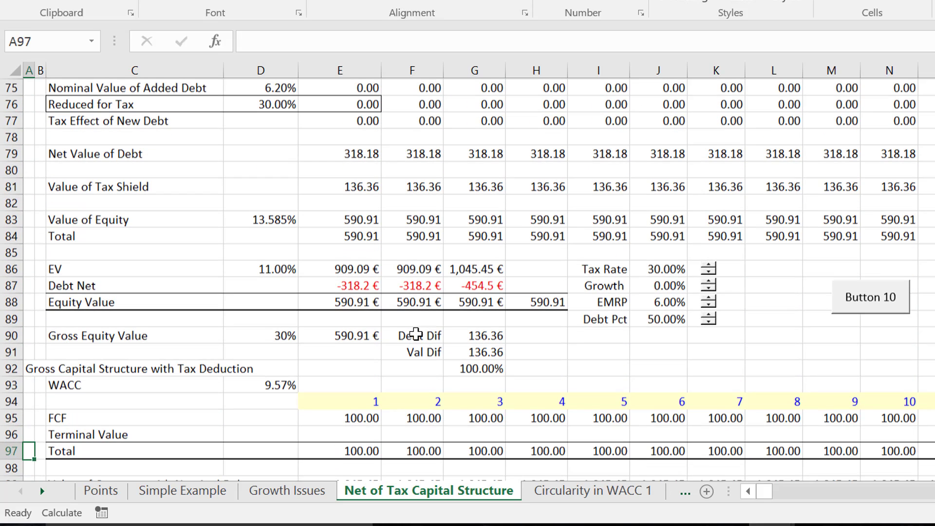
- Insert a blank row above the EV row of the valuation comparison
key(Up)
key(Up)
key(Up)
key(Up)
key(Up)
key(Up)
key(Up)
key(Up)
key(Up)
key(Up)
key(Up)
key(Down)
key(Down)
key(Down)
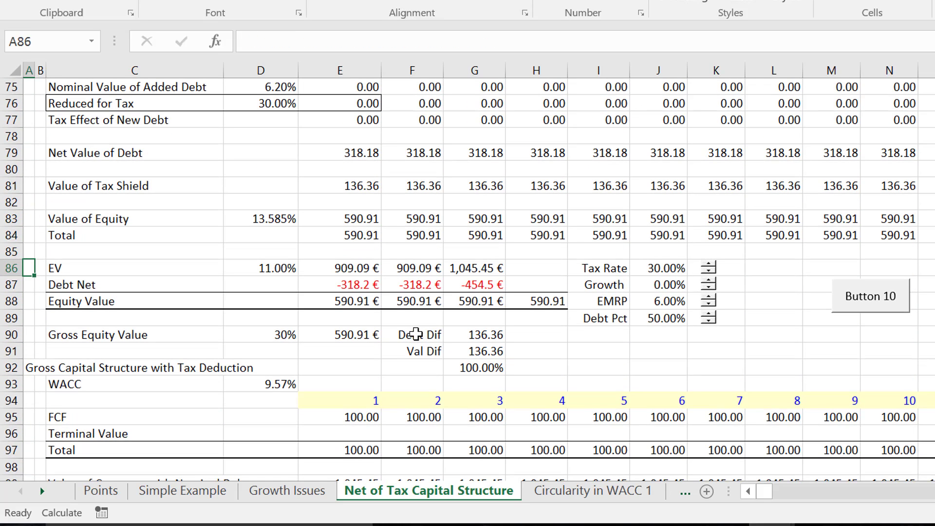
key(shift+space)
key(ctrl+shift+plus)
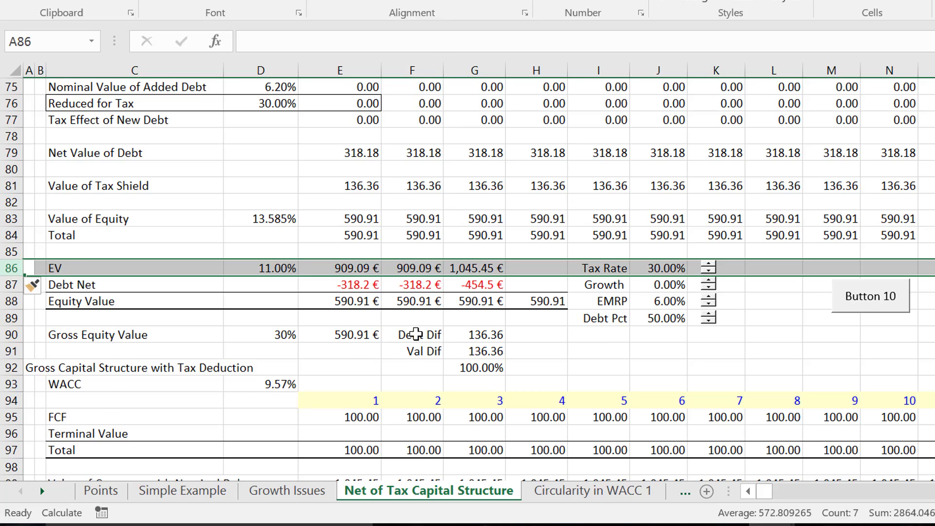
- Enter the column headings "Net" in F86 and "Goss" in G86 above the EV figures
key(Right)
key(Right)
key(Right)
key(Right)
key(Right)
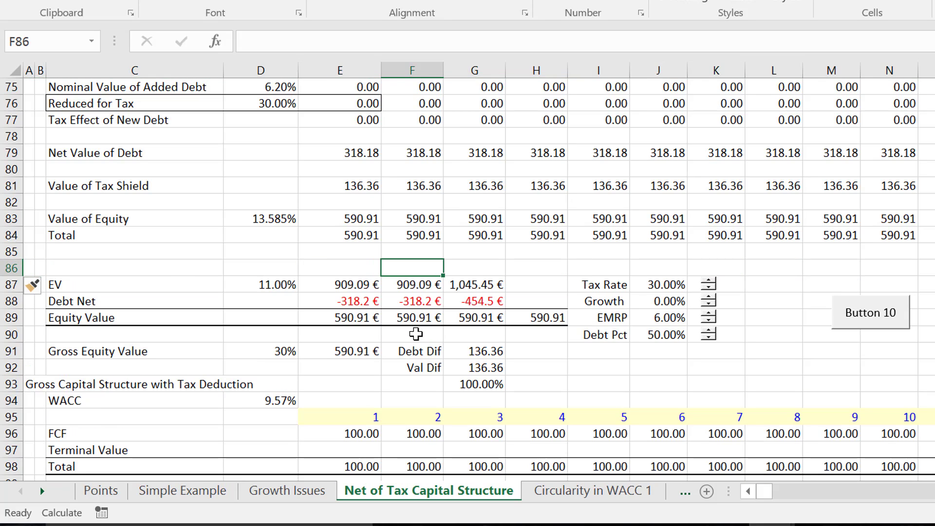
text(Net)
key(Tab)
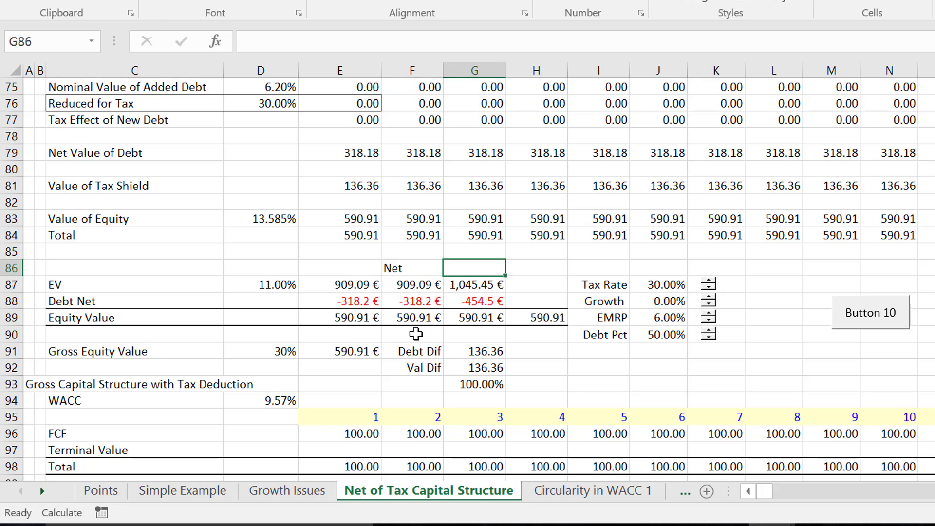
text(Goss)
key(ctrl+Return)
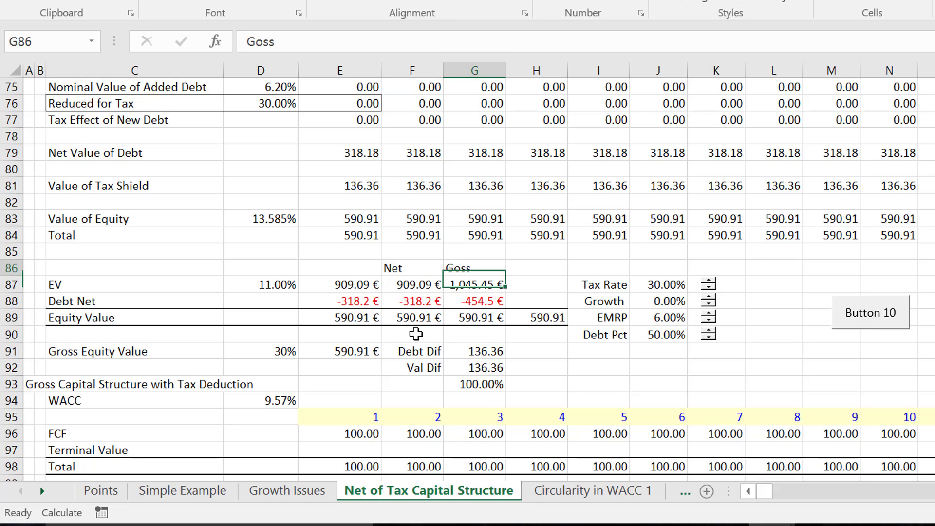
- Center the Net and Goss headings in F86:G86
key(Left)
key(shift+Right)
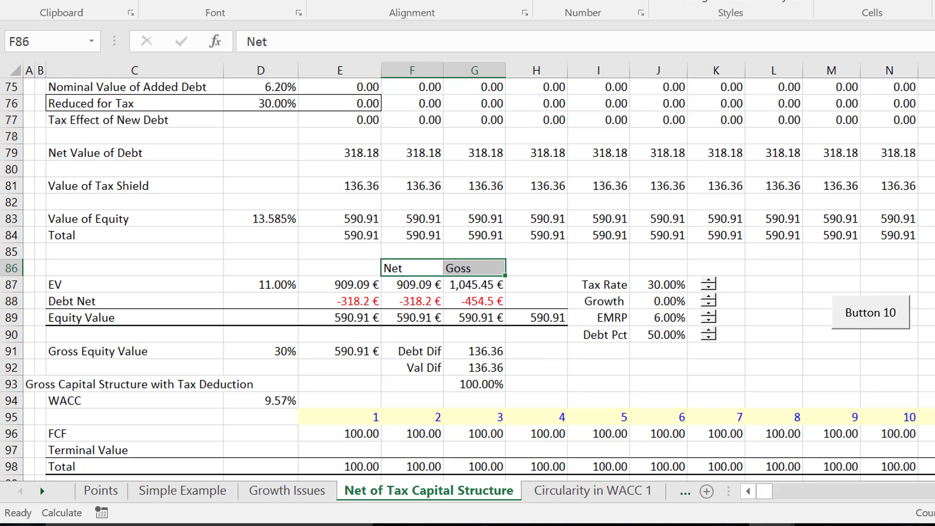
key(alt+h)
key(a)
key(c)
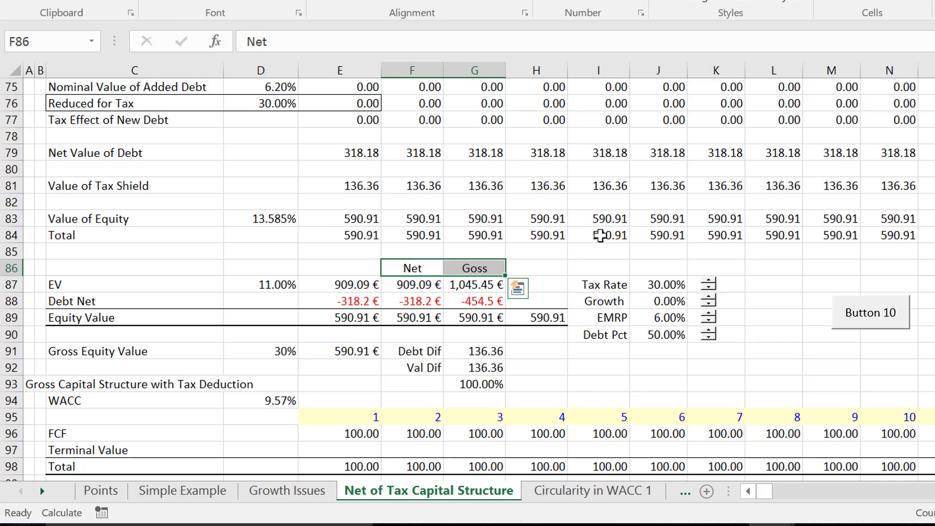
click(601, 236)
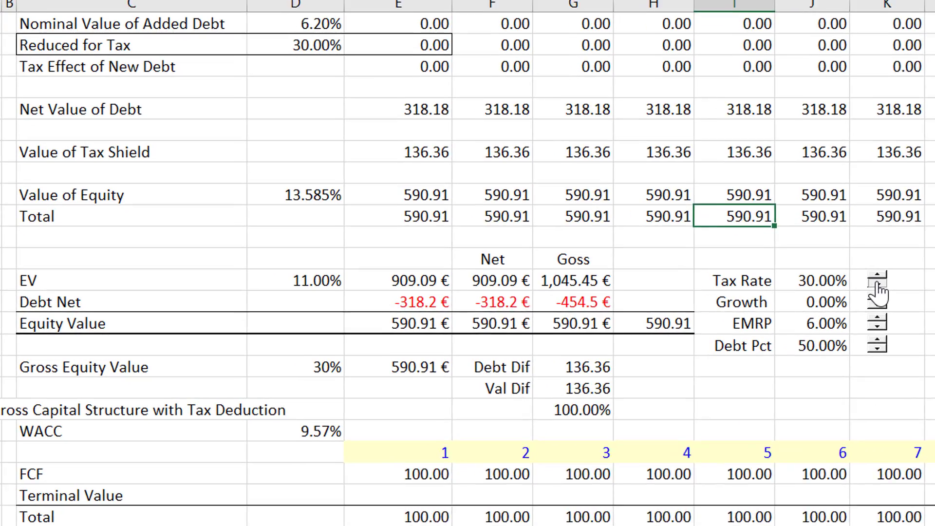
- Set the Tax Rate assumption to 0%
click(707, 287)
click(913, 285)
click(913, 285)
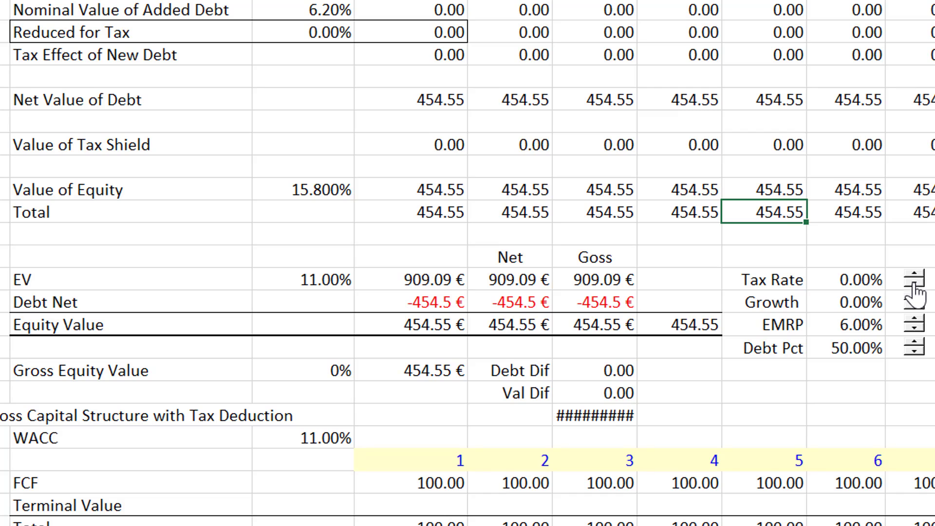
- Raise Growth one percent at a time to 3% and compare the Equity Value figures in the Net and Goss columns
click(915, 297)
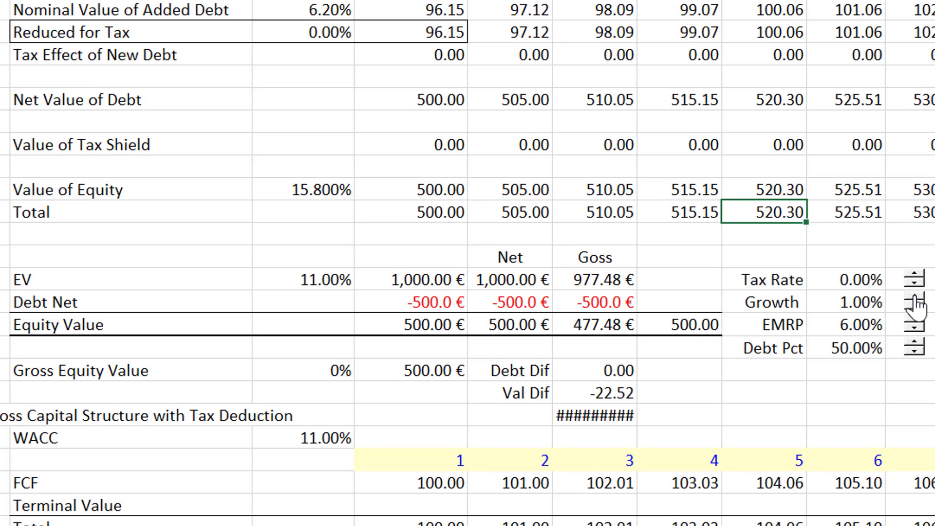
click(915, 298)
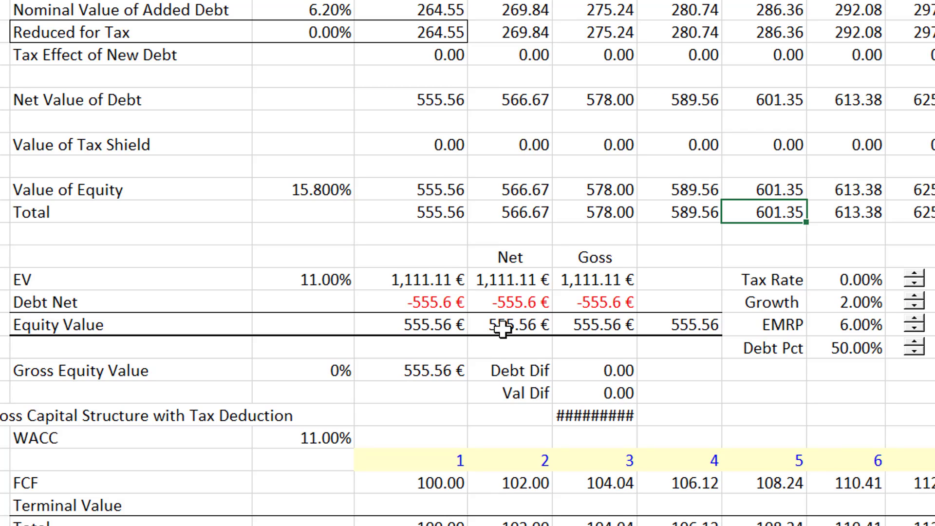
click(525, 328)
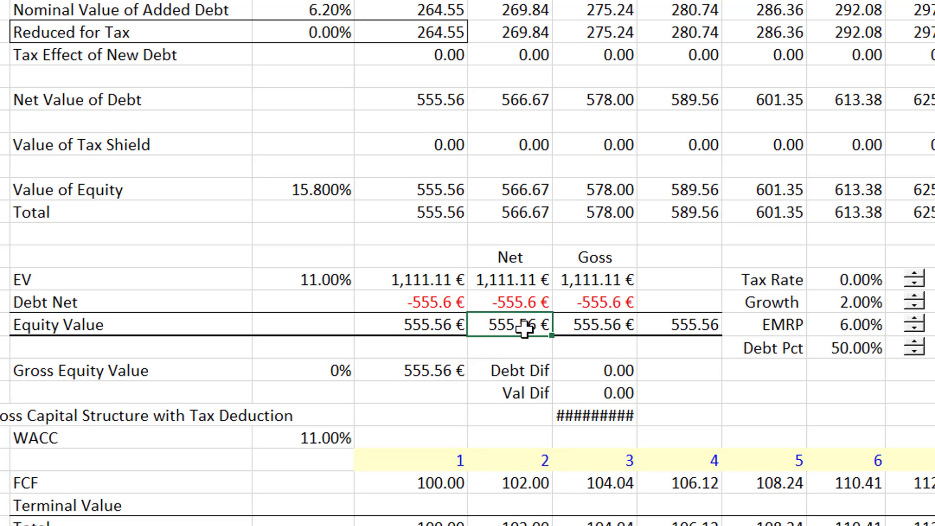
key(Right)
key(Right)
key(Left)
key(Left)
key(Left)
key(Right)
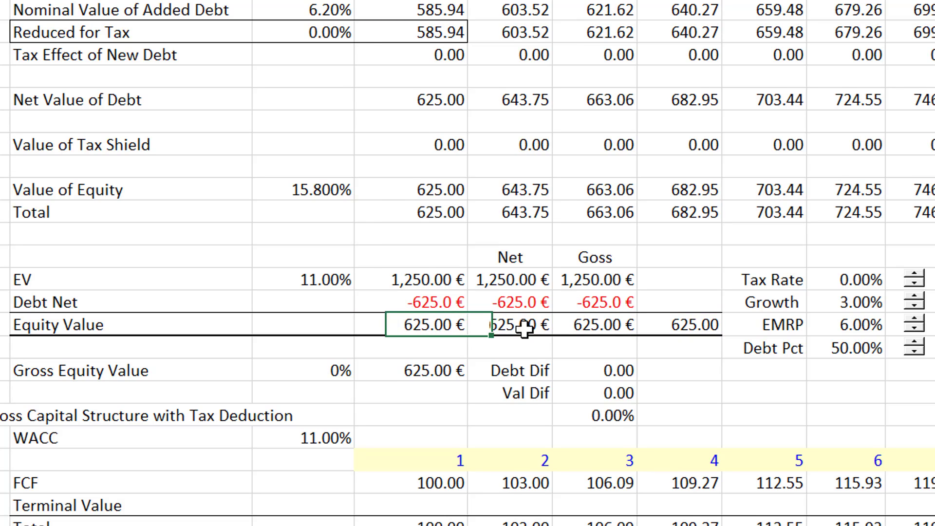
key(Right)
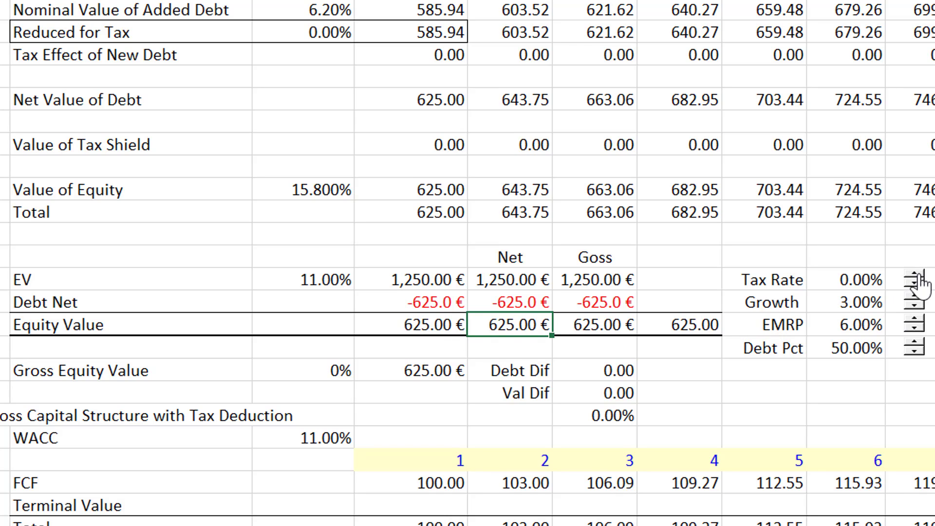
- Raise the Tax Rate to 20%, lower Growth to 0% and recalculate the workbook
click(917, 276)
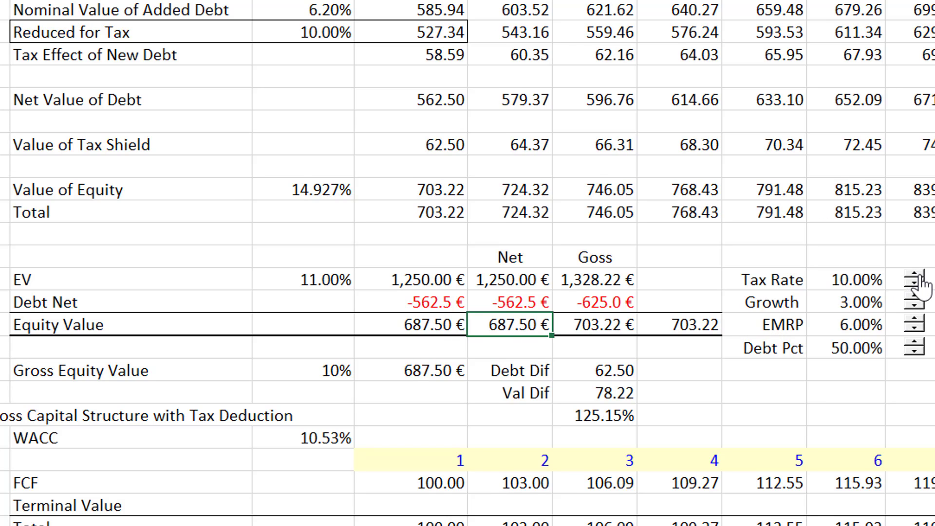
click(917, 276)
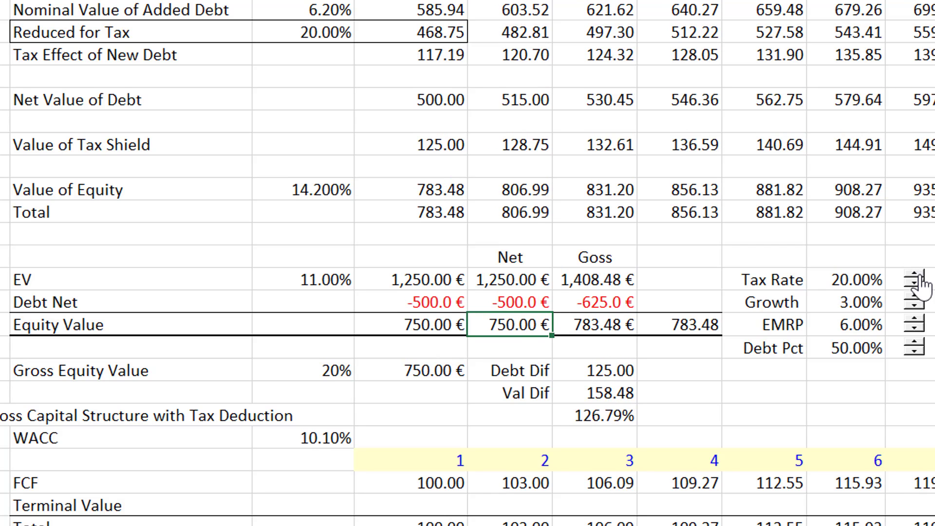
click(917, 310)
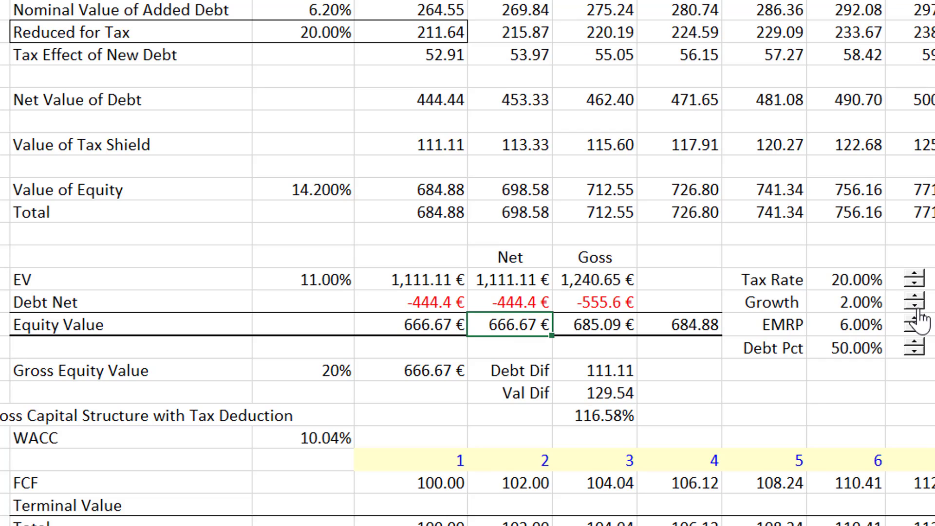
click(917, 310)
click(917, 310)
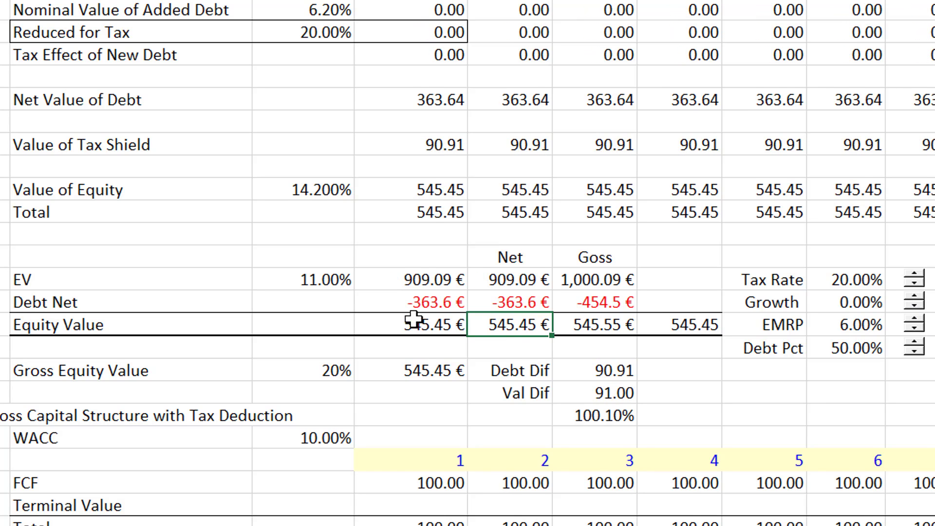
key(F9)
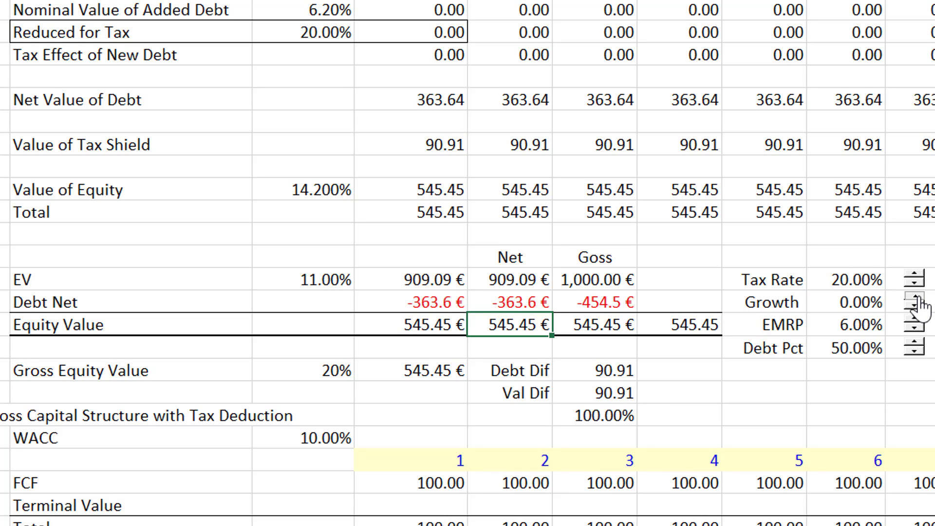
- Set Growth to 3% and the Tax Rate to 30%, and compare Equity Value between the Net and Goss columns
click(915, 298)
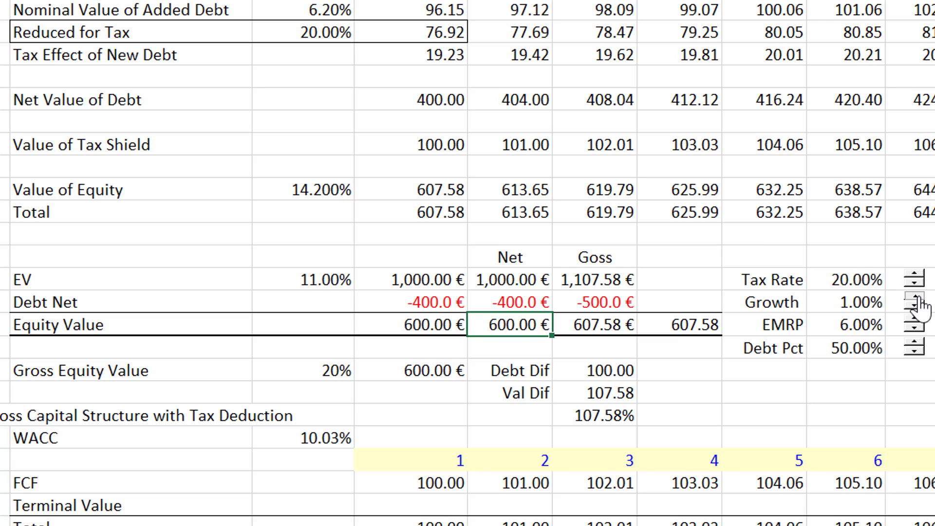
click(915, 298)
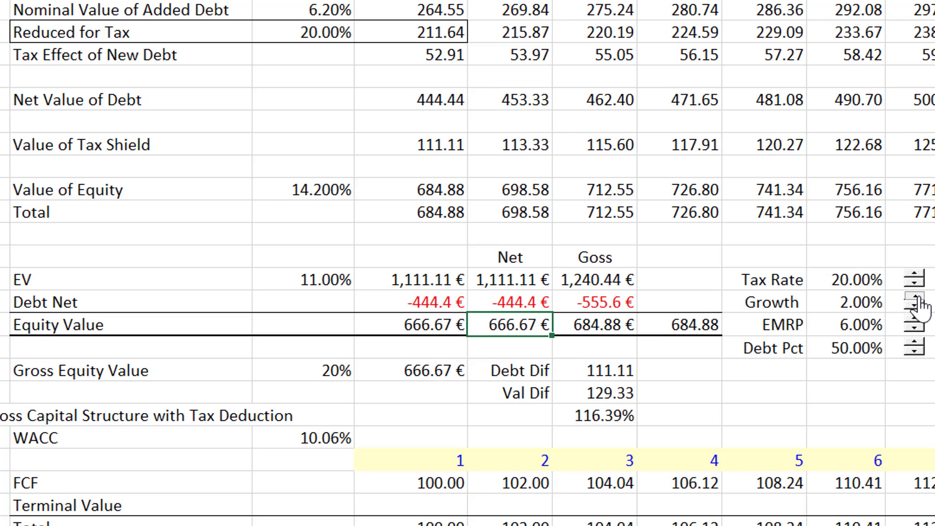
click(915, 298)
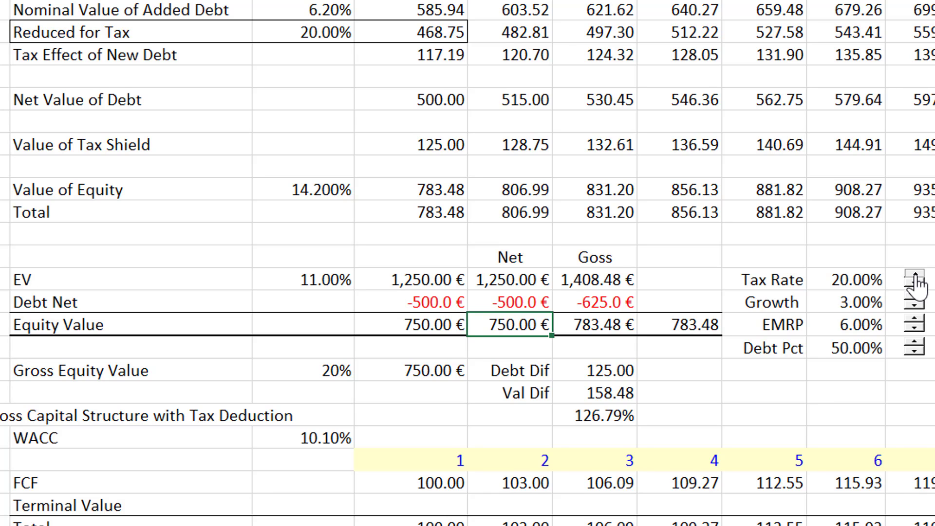
click(916, 275)
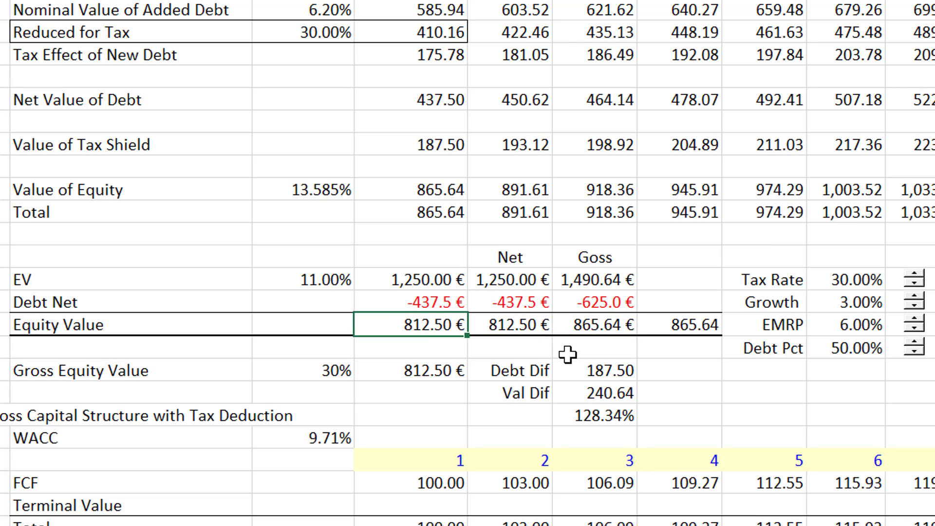
key(Right)
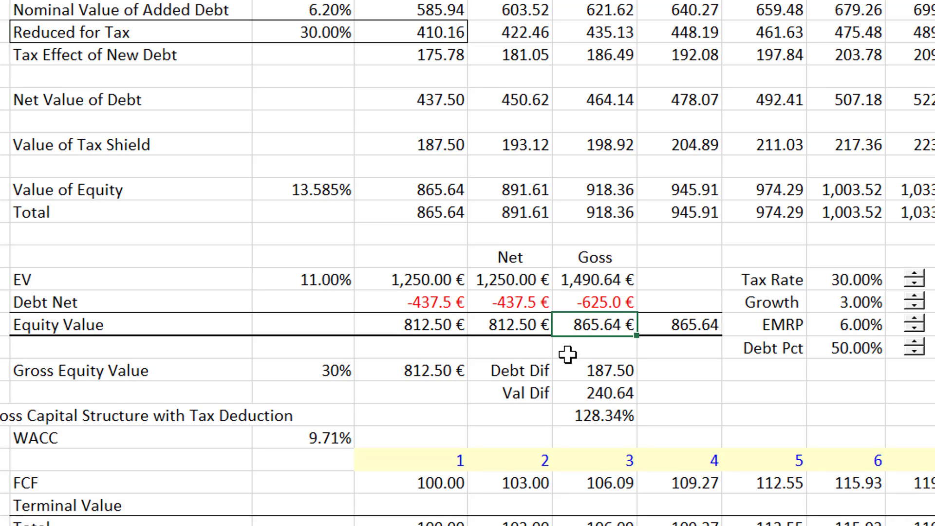
key(Left)
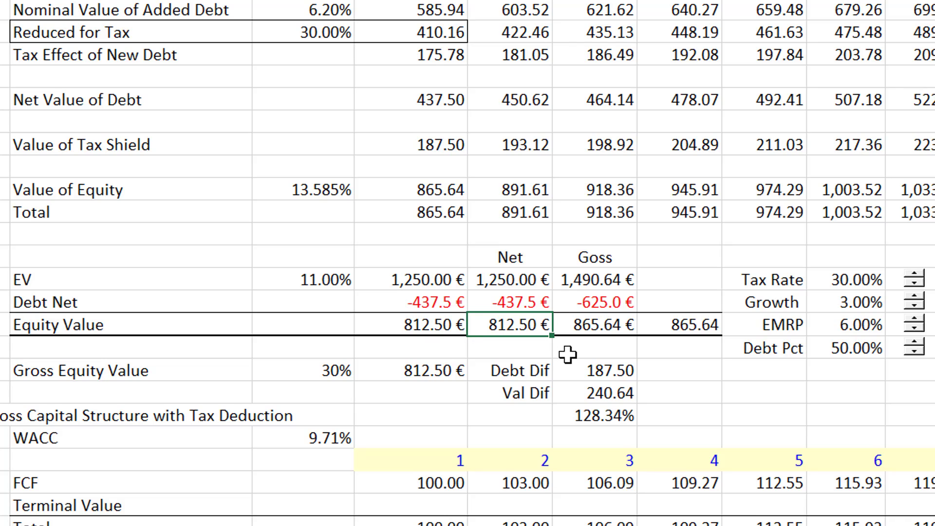
- Insert a blank row above the Net and Goss headings
key(Up)
key(Up)
key(Up)
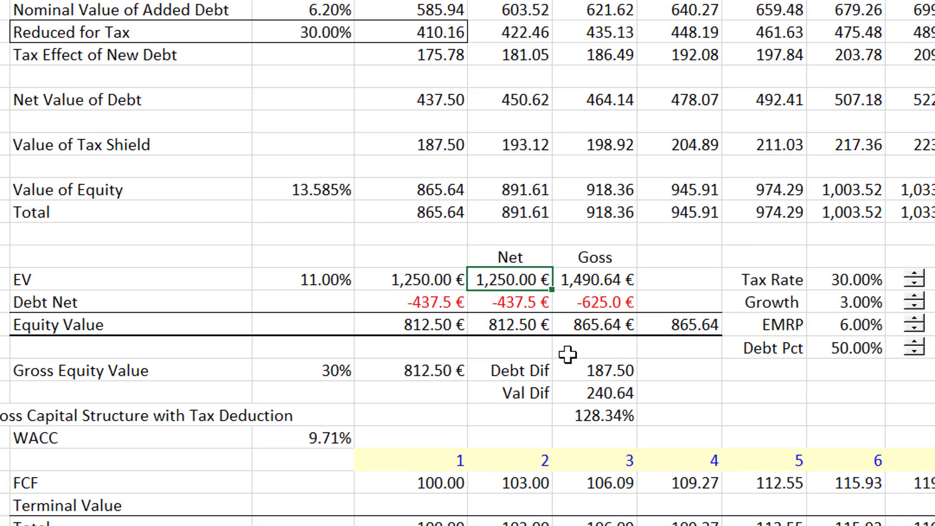
key(shift+space)
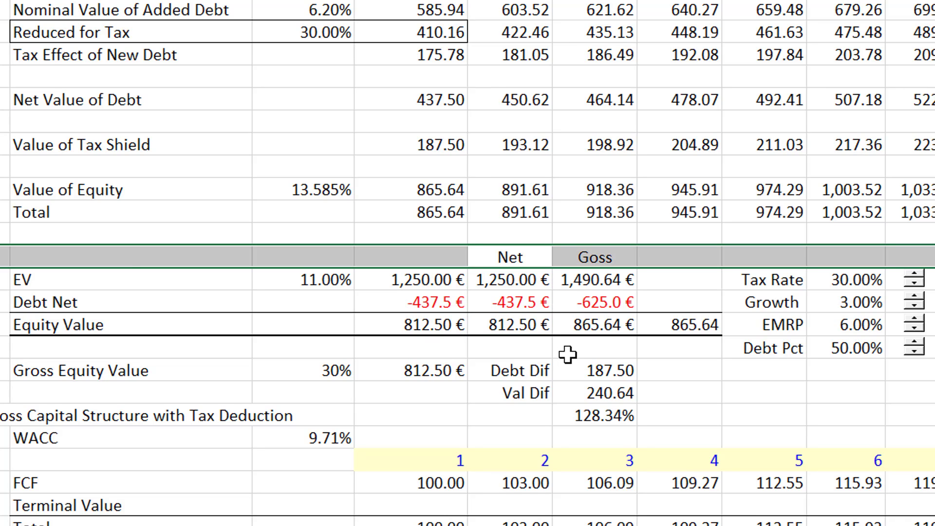
key(ctrl+shift+plus)
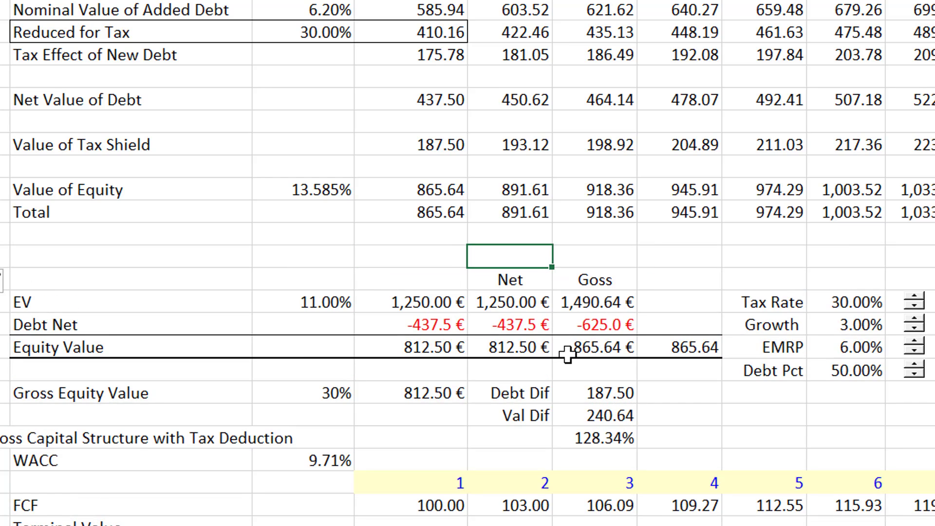
- Enter "Correct" above the Net heading and center it
text(Correct)
key(Return)
key(Up)
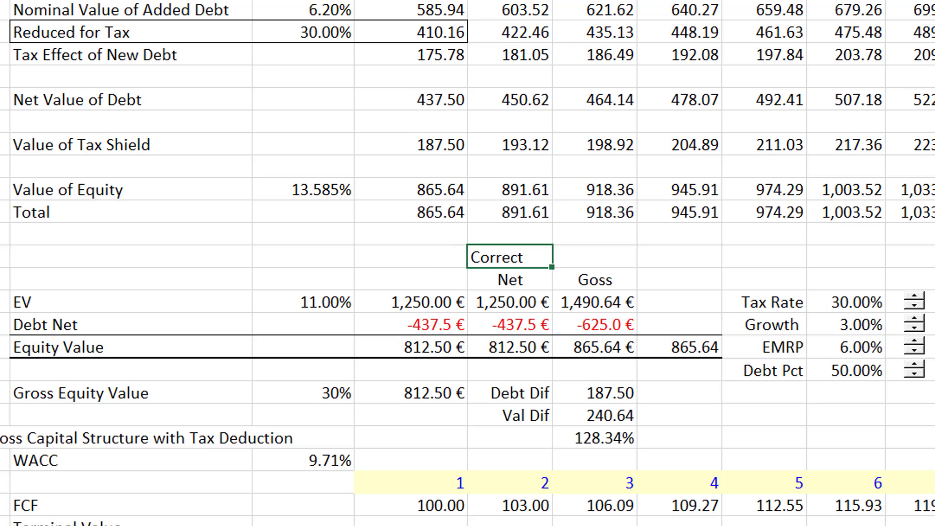
key(alt+h)
key(a)
key(r)
key(Right)
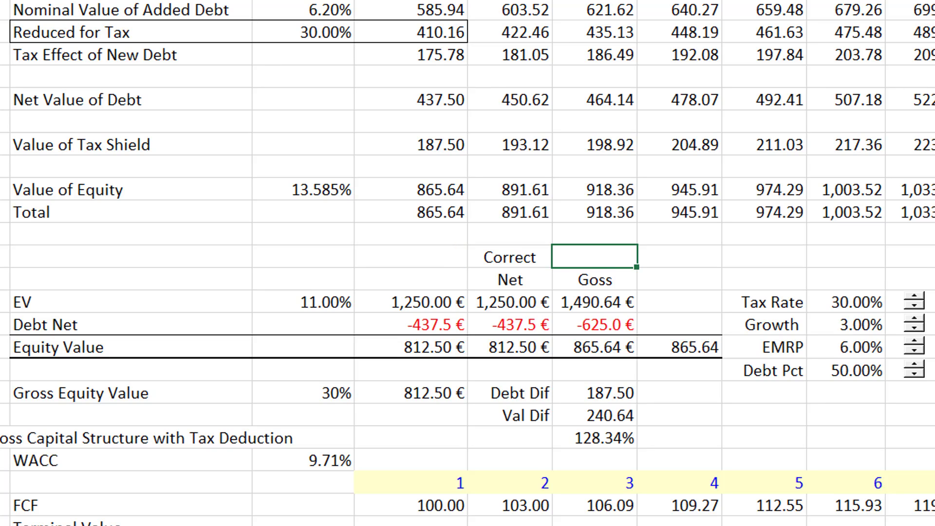
- Enter "Biased" above the Goss heading, correcting the spelling
text(Biq)
text(s)
key(BackSpace)
key(BackSpace)
text(qs)
key(BackSpace)
key(BackSpace)
key(Left)
key(Right)
key(F2)
text(ases)
key(Return)
key(Up)
key(F2)
key(BackSpace)
text(d)
key(Return)
key(Up)
key(Up)
key(Left)
key(Down)
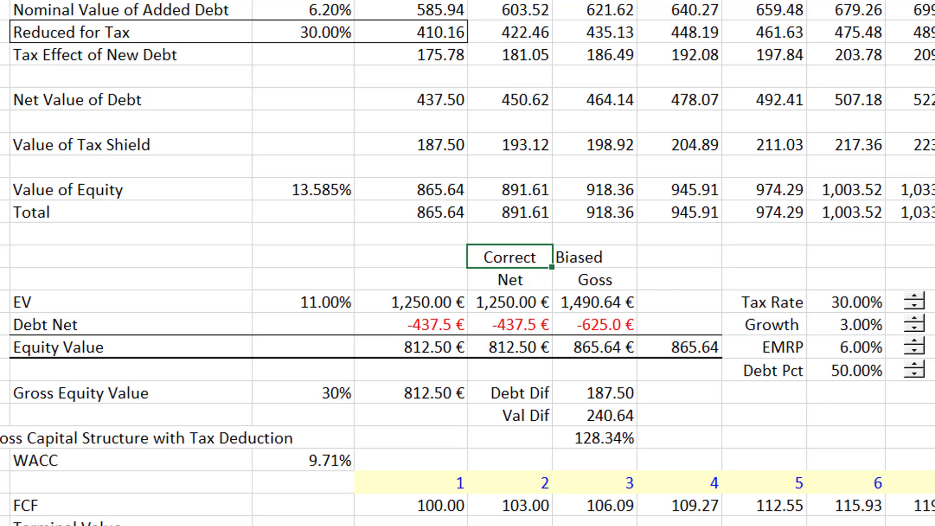
- Center the "Correct" and "Biased" labels above the Net and Goss headings
key(shift+Right)
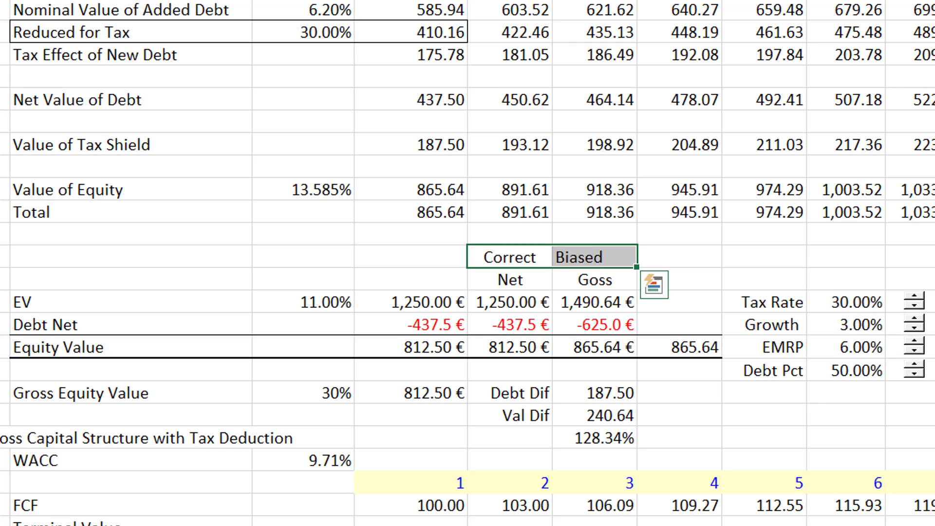
key(alt+h)
key(a)
key(c)
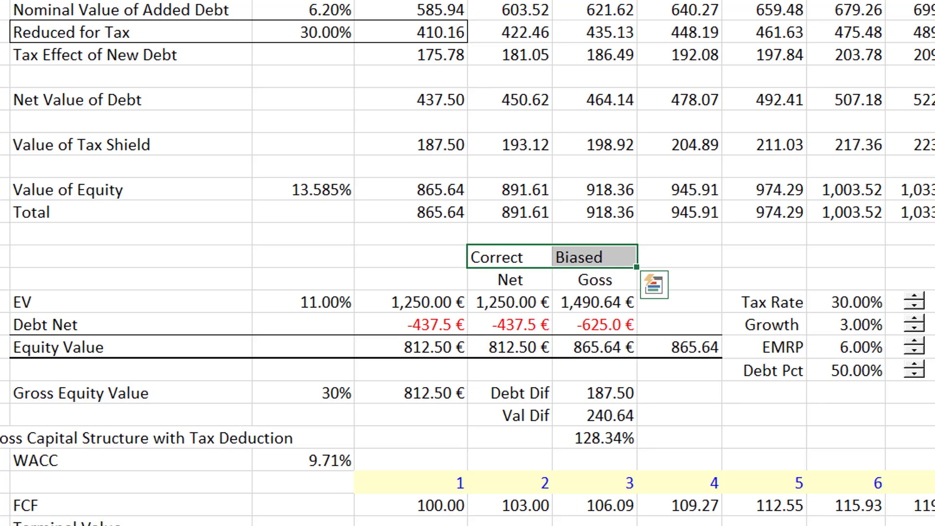
key(alt+h)
key(a)
key(c)
click(399, 262)
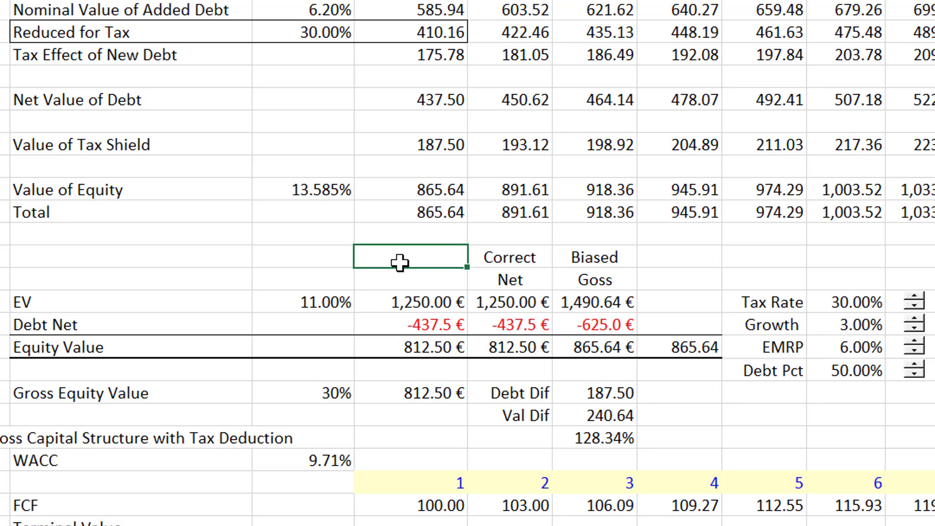
- Lower EMRP to 3% and raise Debt Pct to 70% beside the equity value comparison
click(914, 351)
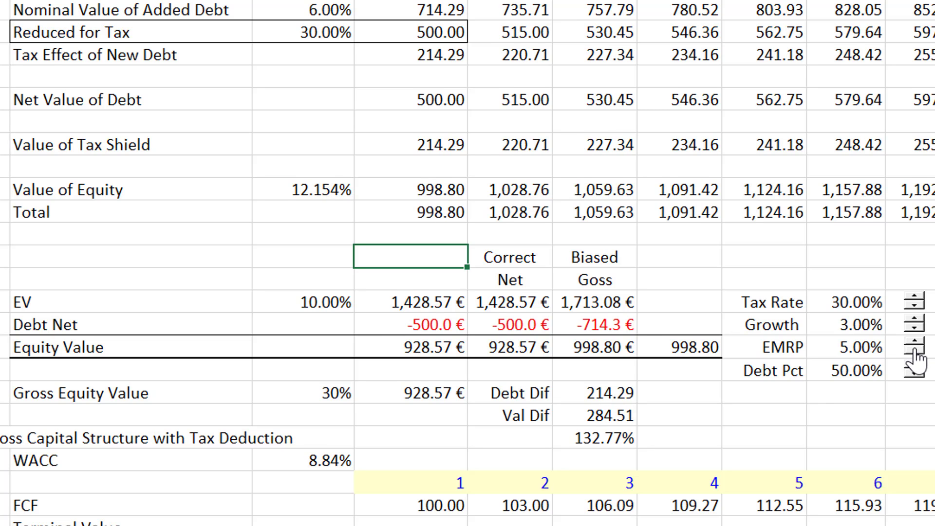
click(914, 352)
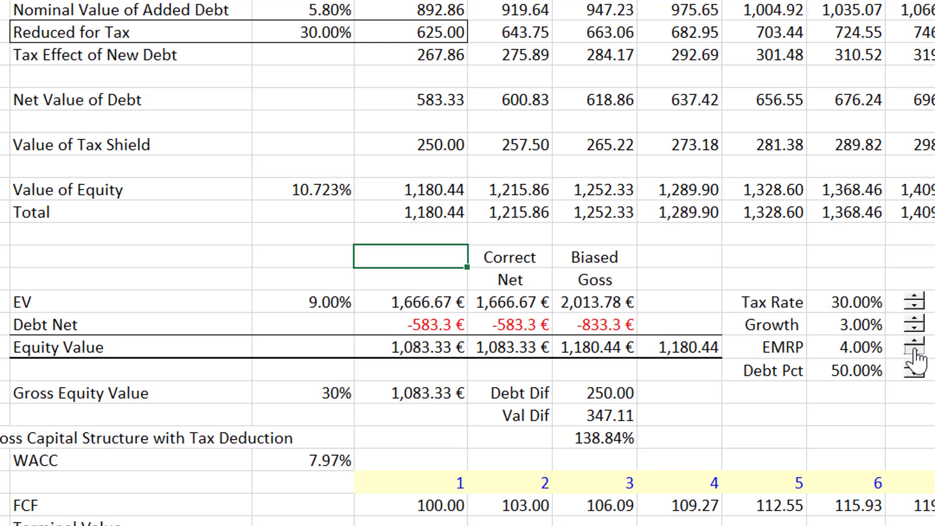
click(915, 351)
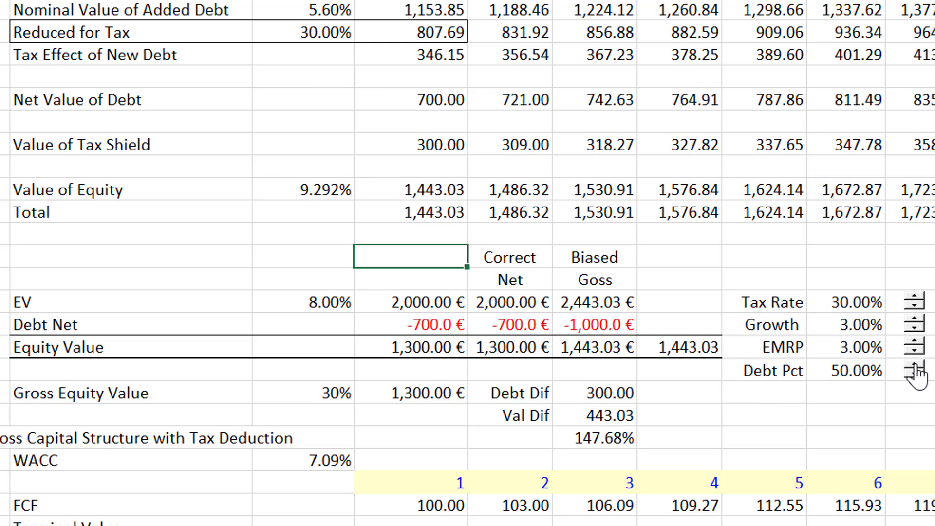
click(916, 366)
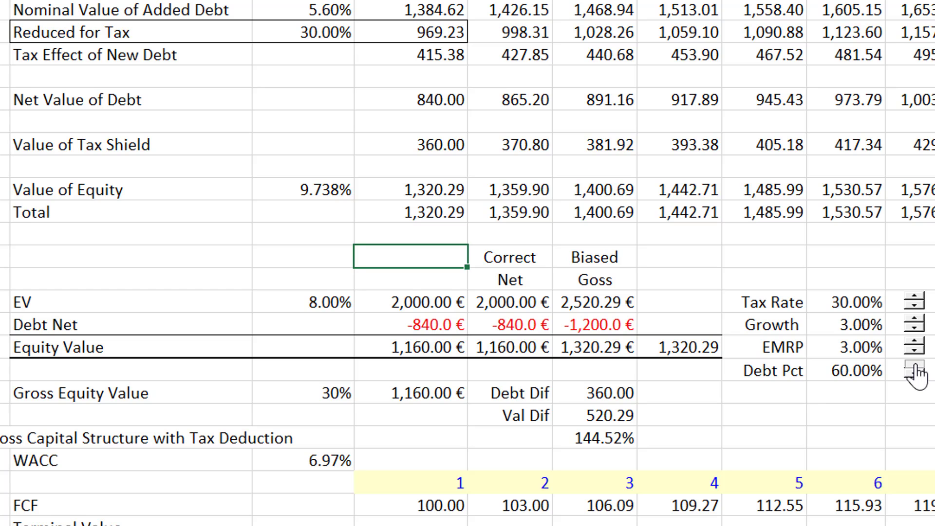
click(916, 366)
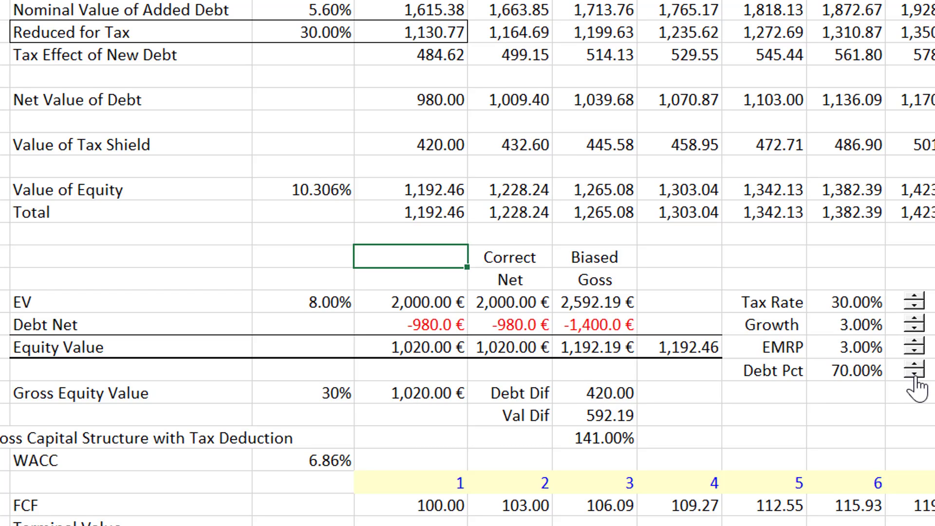
- Lower the risk-free rate (Rf) to 2% in the all-equity beta section
key(Page_Up)
key(Page_Up)
key(Page_Up)
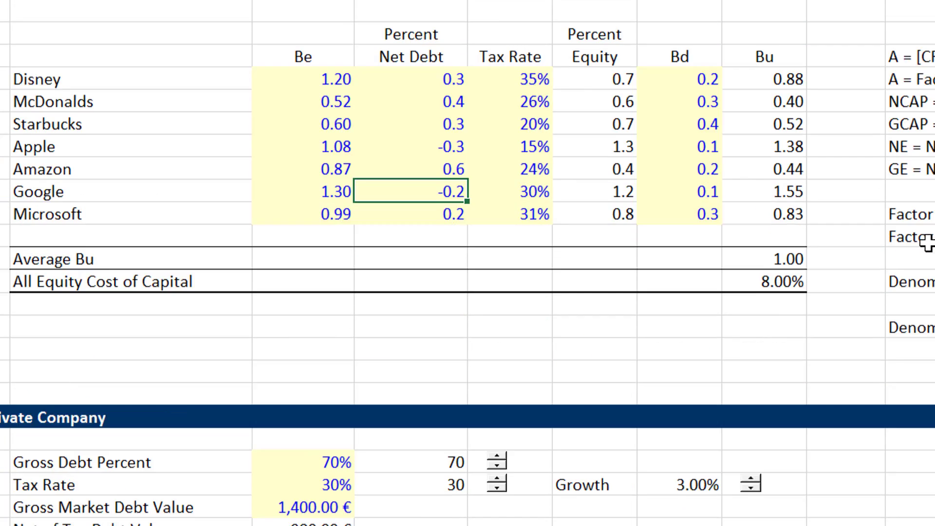
key(Up)
key(Up)
key(Up)
key(Up)
key(Up)
key(Up)
key(Up)
key(Up)
key(Up)
key(Up)
key(Up)
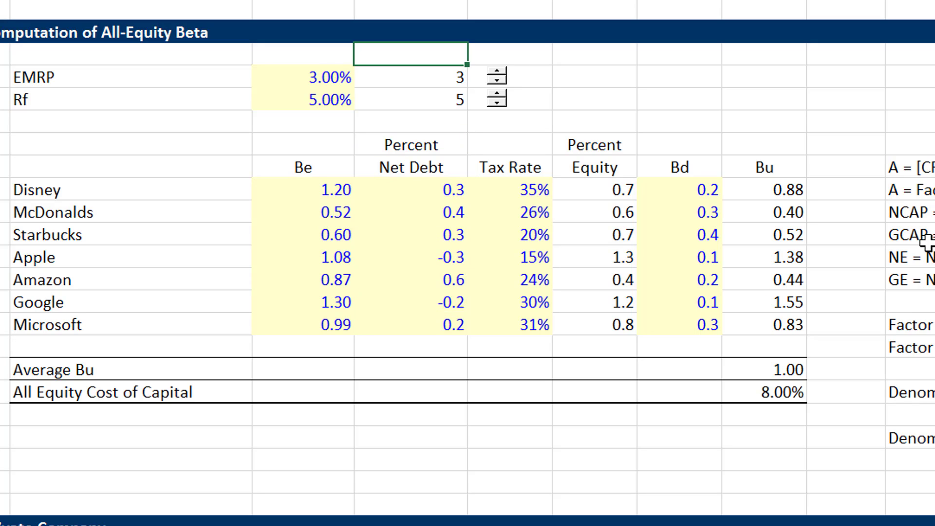
click(497, 103)
click(497, 103)
click(497, 103)
- Set Growth to 2% beside the Net and Goss equity value comparison, after trying 4%
key(Page_Down)
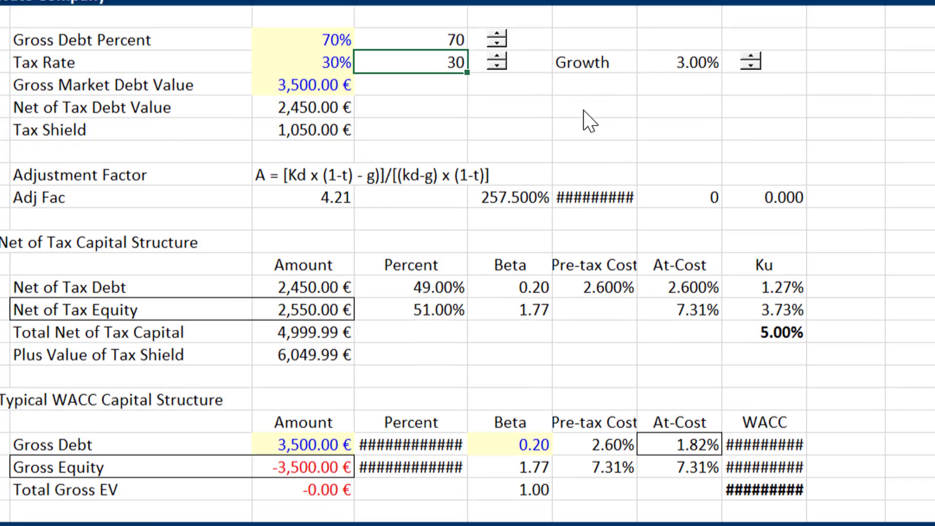
key(Page_Down)
key(Page_Down)
key(Page_Down)
key(Page_Down)
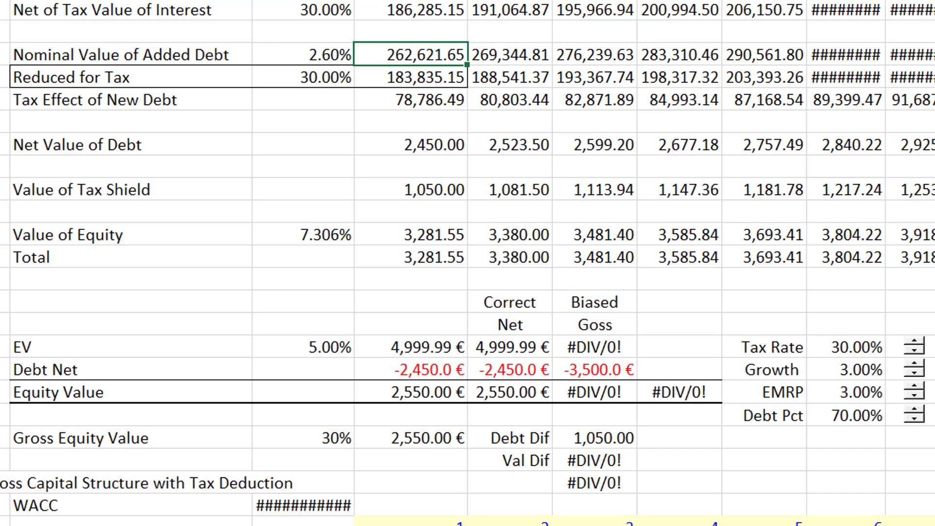
click(915, 368)
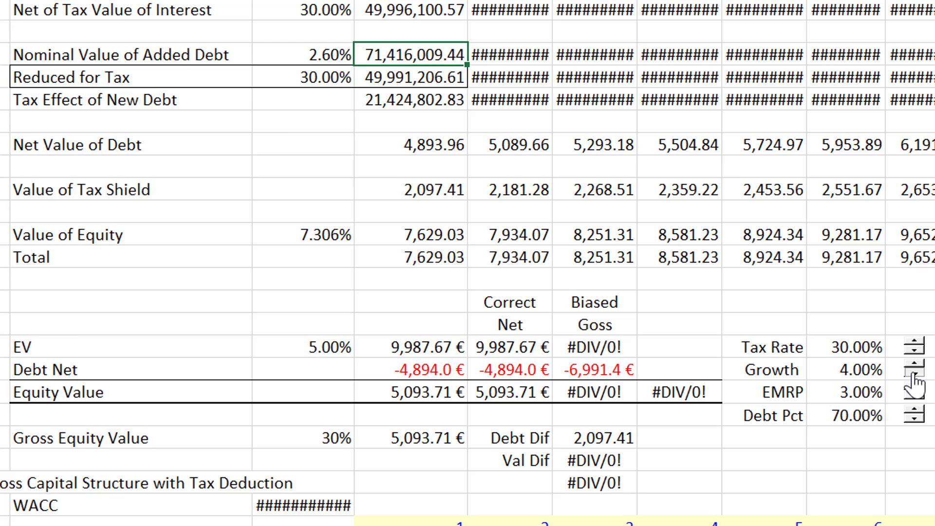
click(913, 373)
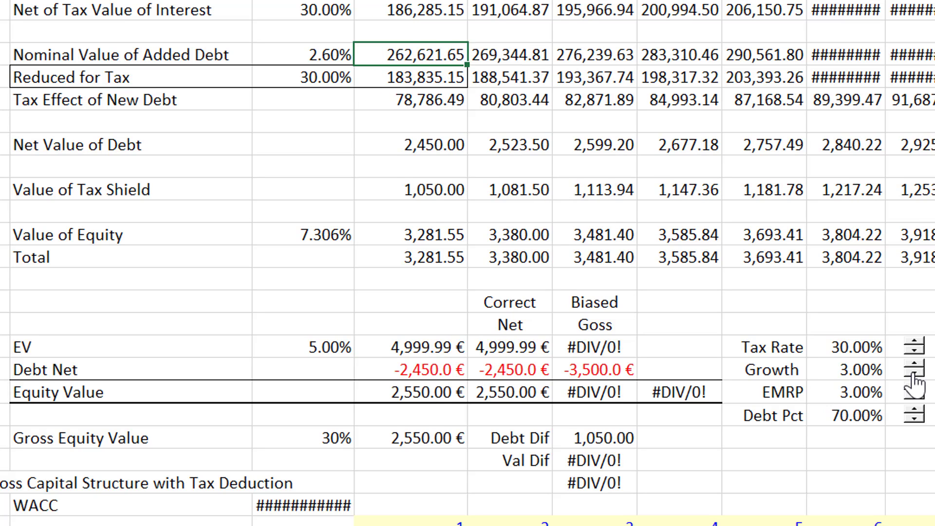
click(913, 375)
click(674, 284)
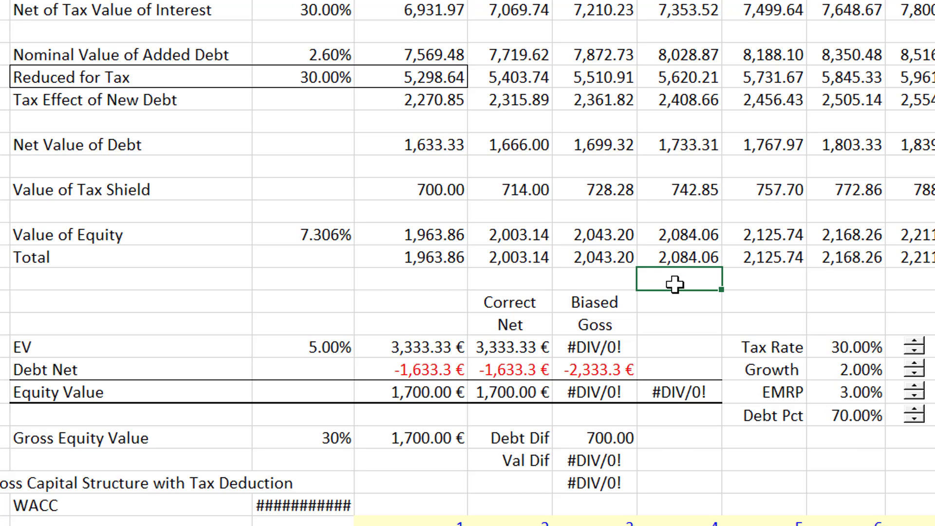
- Inspect the Rf and EMRP assumptions and the gross capital structure cash flows to trace the errors in the Goss column
key(Up)
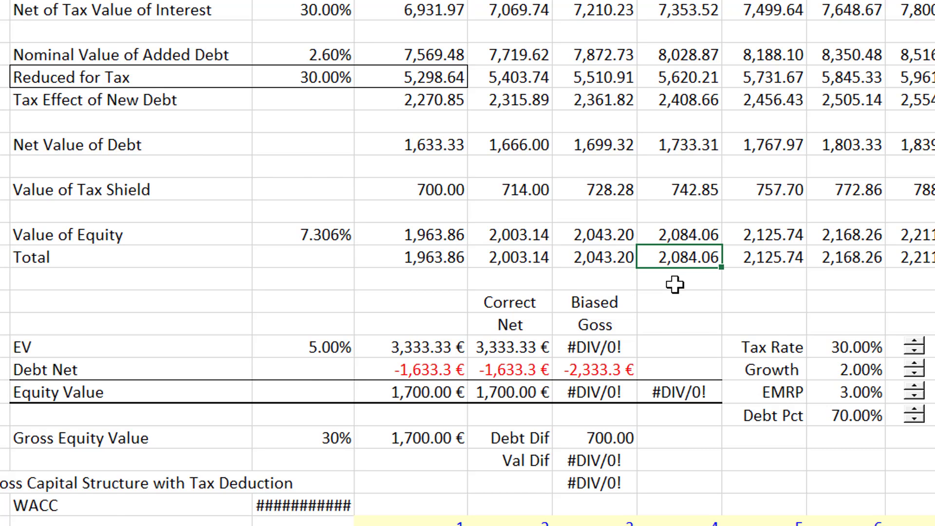
key(Page_Up)
key(Page_Up)
key(Page_Up)
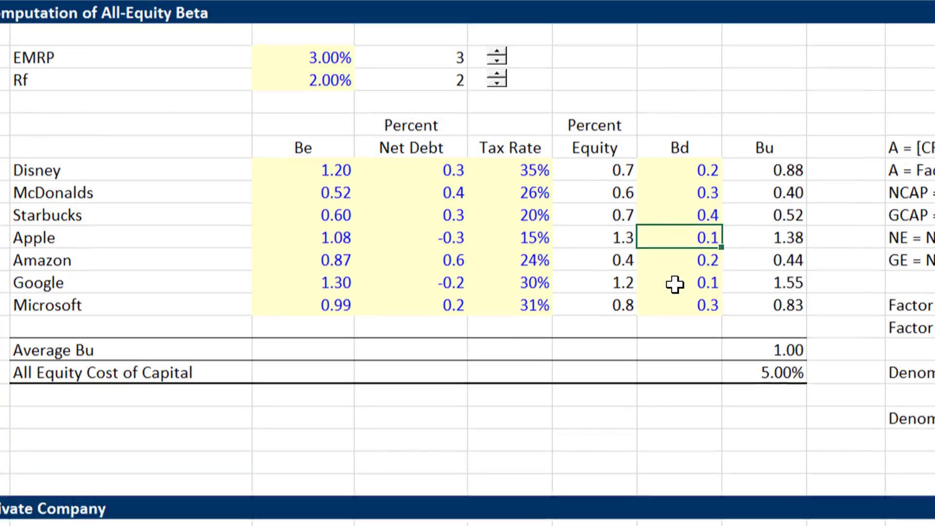
key(Page_Down)
key(Page_Down)
key(Page_Down)
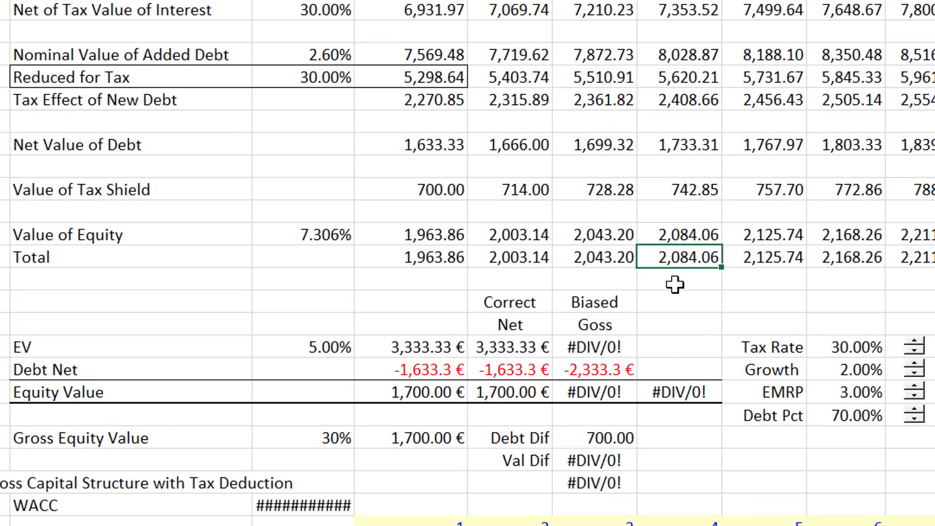
key(Page_Down)
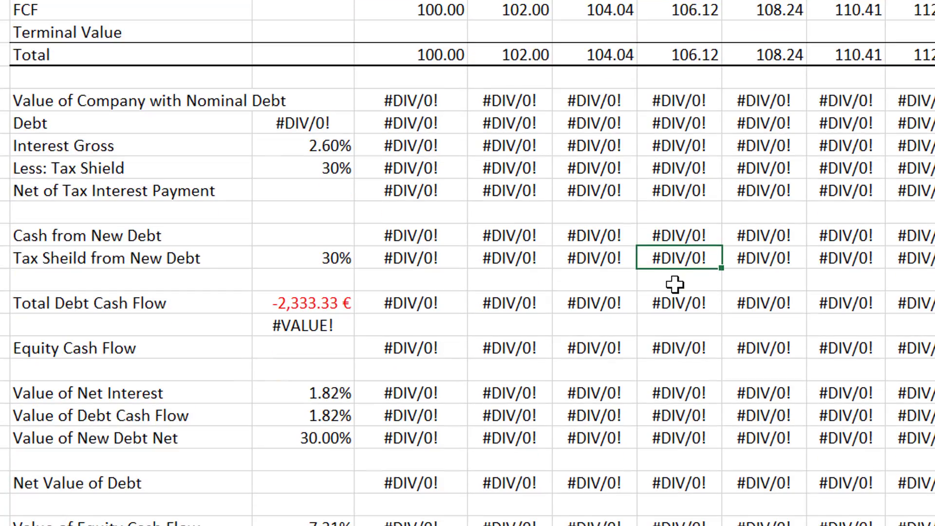
key(Page_Down)
key(Page_Up)
key(Page_Up)
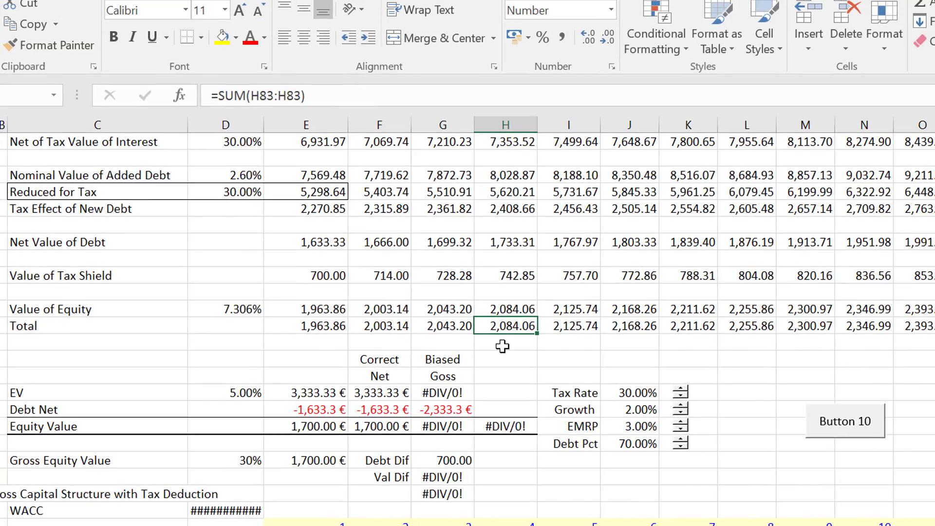
- Clear the Gross Debt and Gross Equity percent formulas in the Typical WACC Capital Structure table
key(Page_Up)
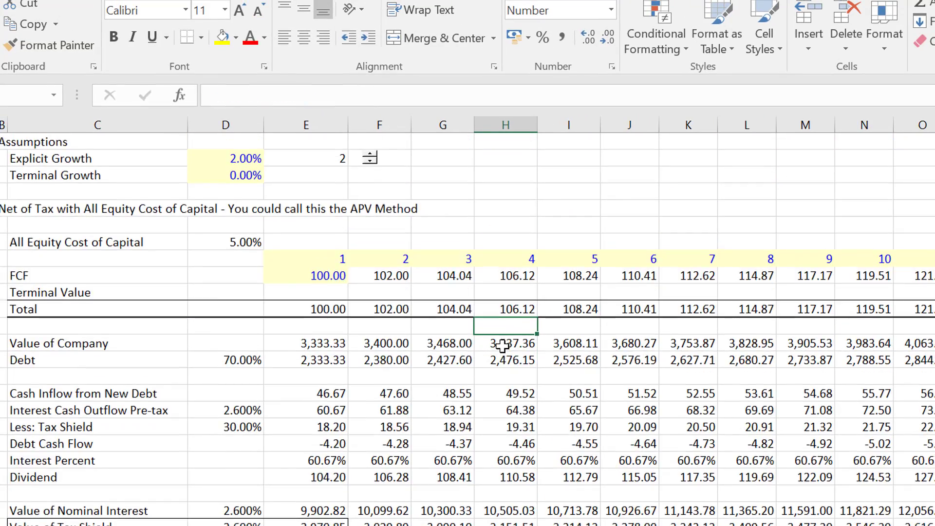
key(Page_Up)
key(Left)
key(Left)
key(Down)
key(Down)
key(Down)
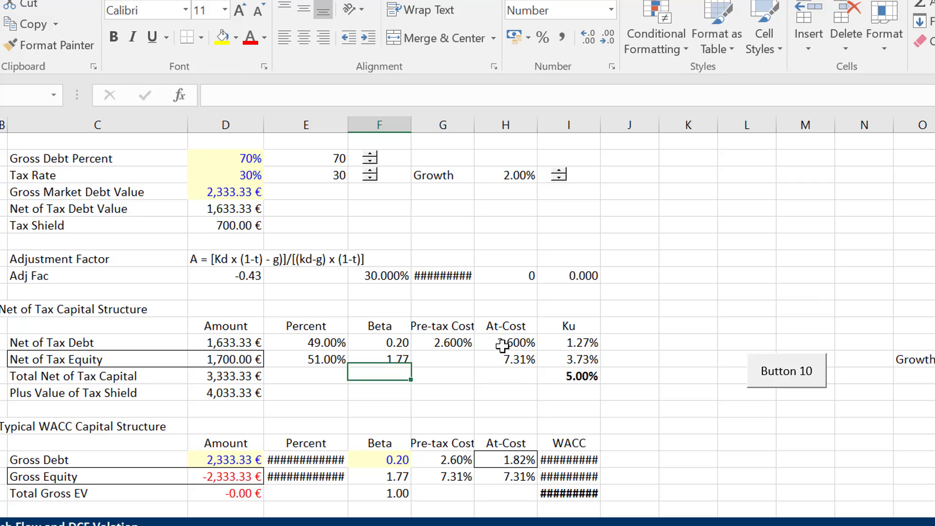
key(Down)
key(Down)
key(Down)
key(Down)
key(Left)
key(Down)
key(shift+Down)
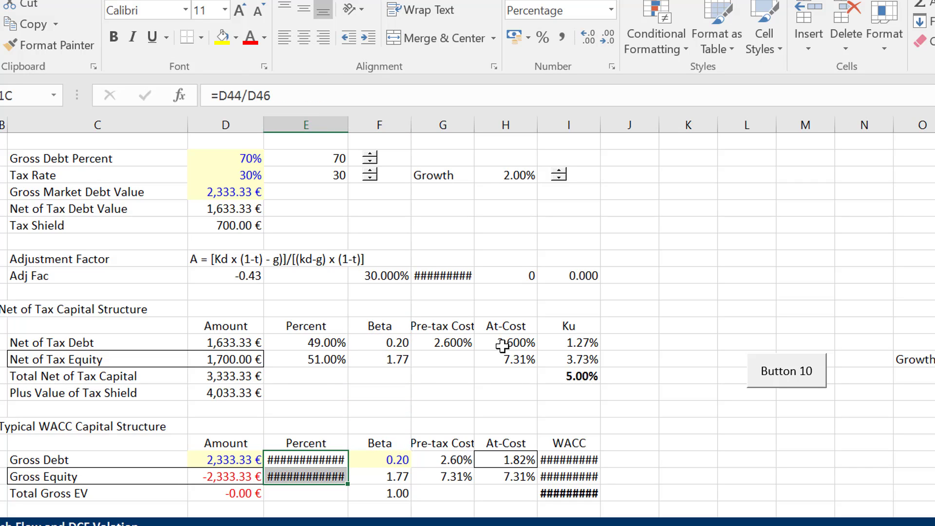
key(Delete)
key(Left)
key(Right)
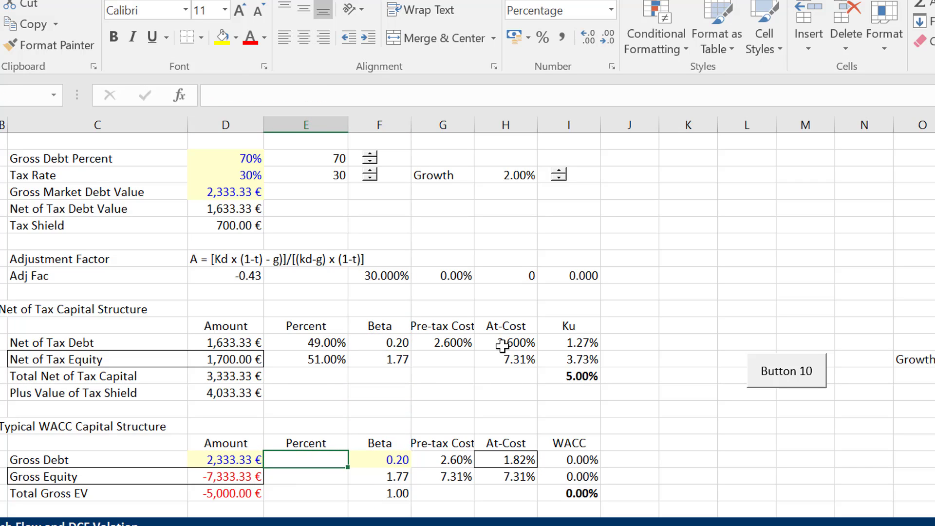
- Enter the Gross Debt percent formula =D44/D46 in the Typical WACC Capital Structure table
text(=)
key(Left)
text(/)
key(Down)
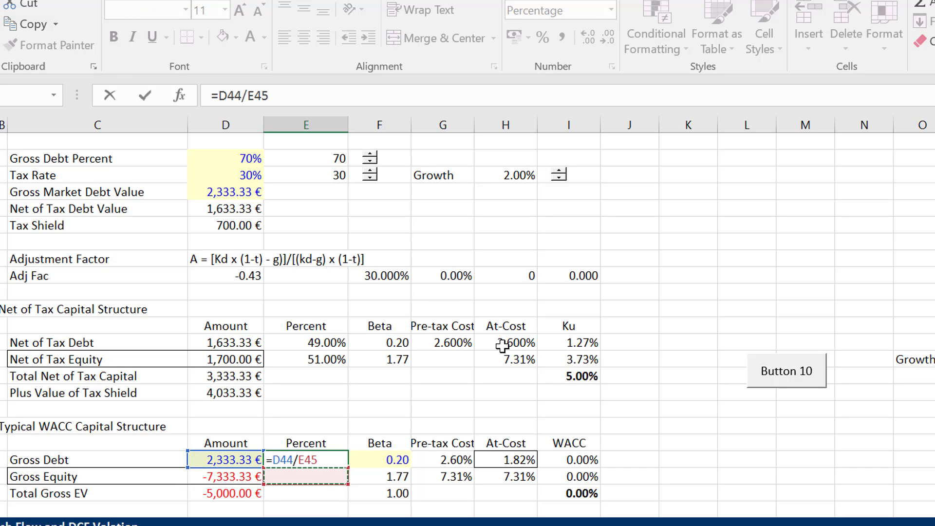
key(Left)
key(Down)
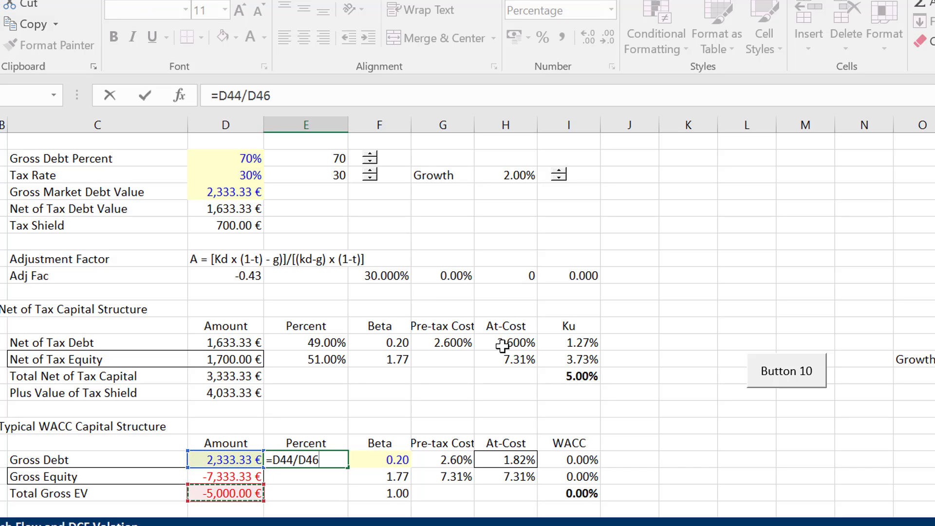
key(Return)
- Enter the Gross Equity percent formula =D45/D46 and check the Gross Debt percent above it
text(=)
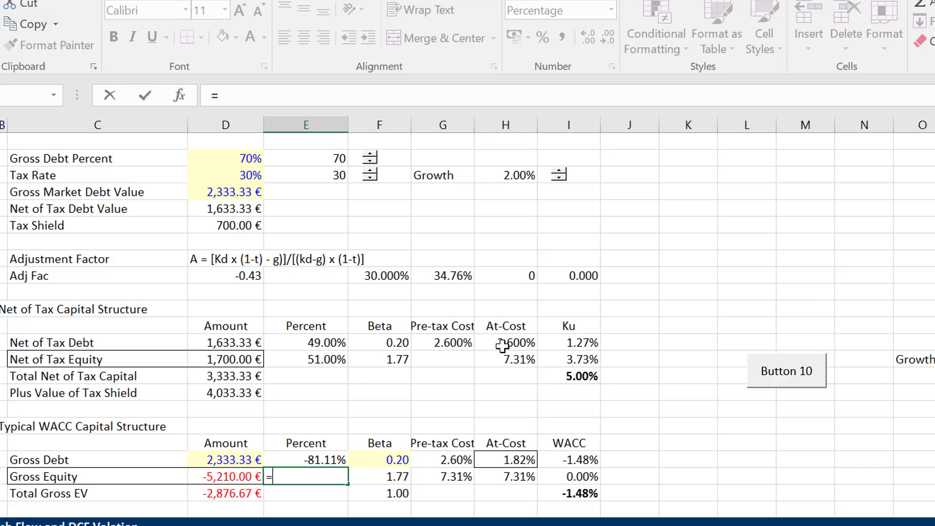
key(Left)
text(/)
key(Down)
key(Left)
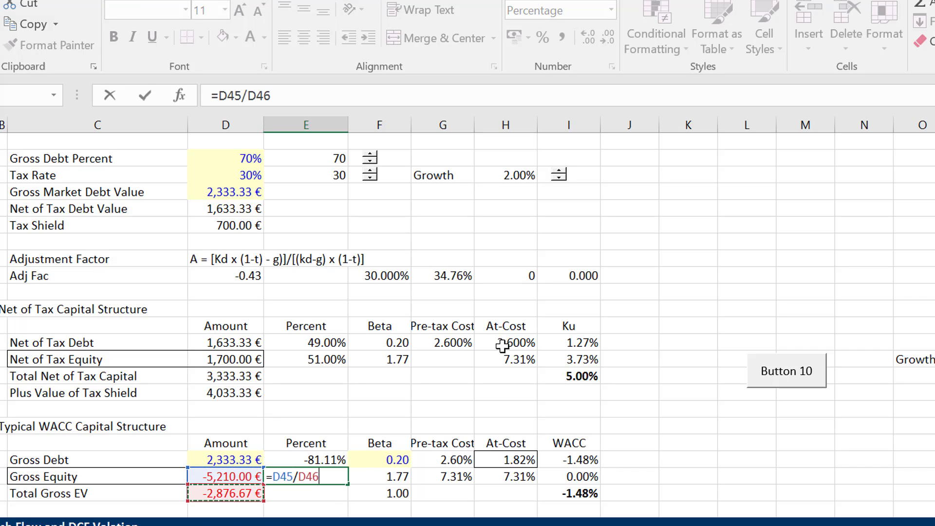
key(Return)
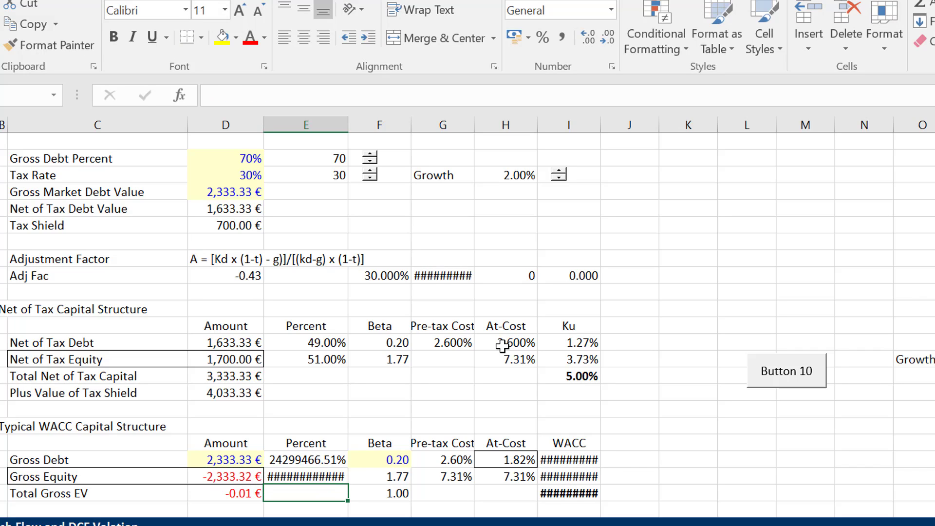
key(Up)
key(Up)
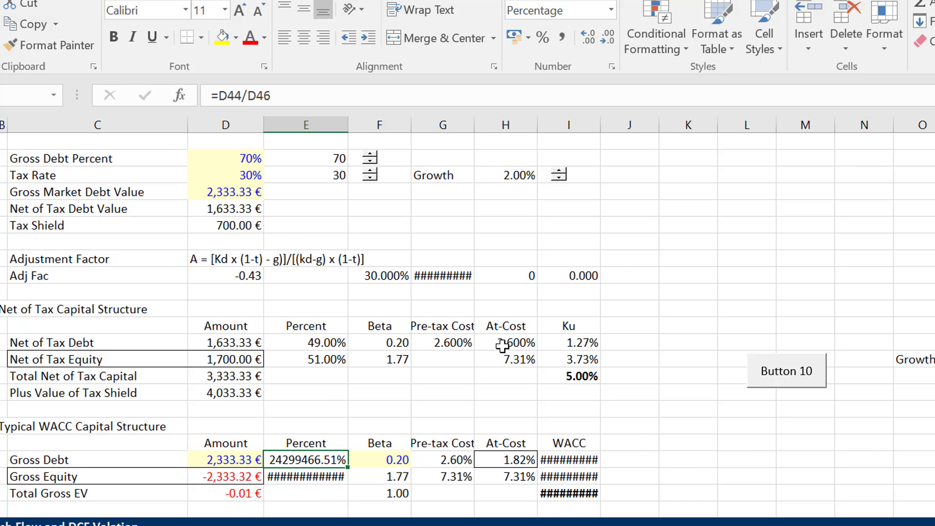
- Raise EMRP to 7% beside the equity value comparison, and check the Typical WACC Capital Structure table
key(Page_Down)
key(Page_Down)
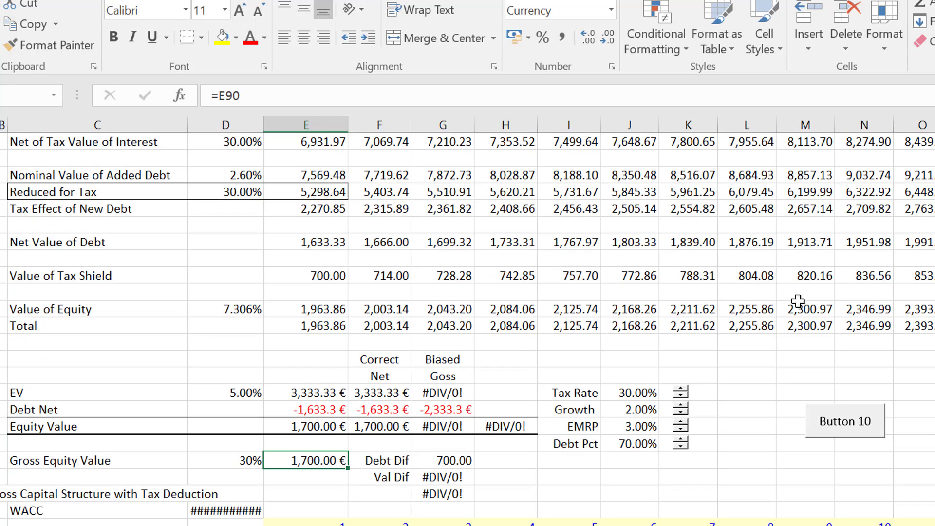
click(681, 421)
click(681, 422)
click(682, 422)
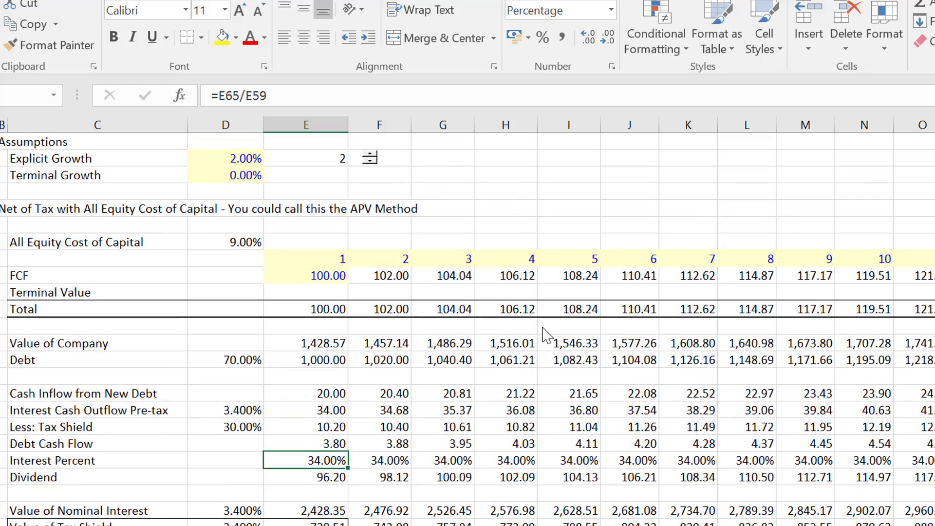
key(Up)
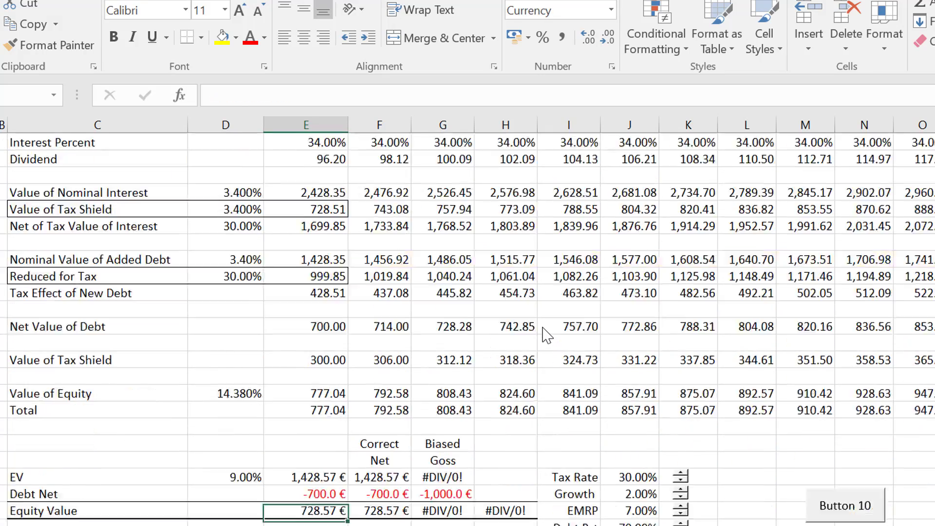
scroll(547, 335, down, 2)
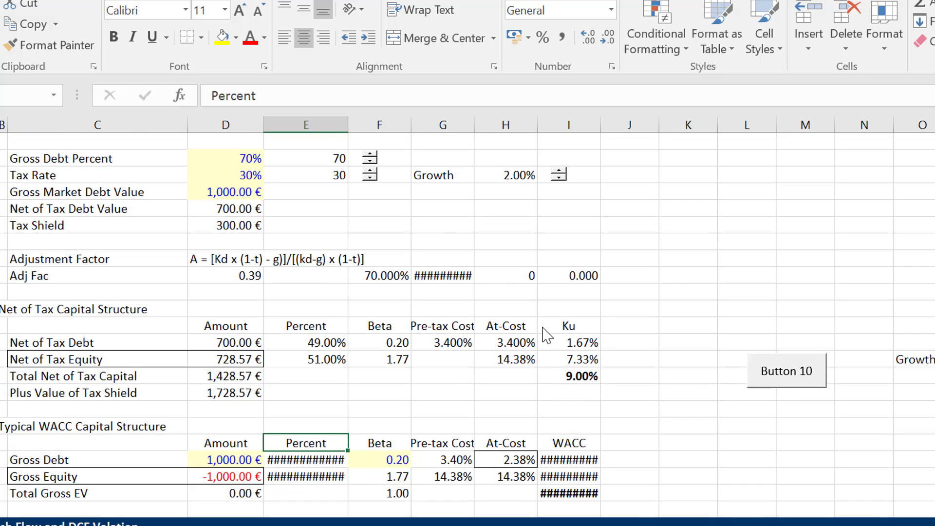
- Clear the Gross Debt and Gross Equity percent formulas in the Typical WACC Capital Structure table
key(Down)
key(shift+Down)
key(Delete)
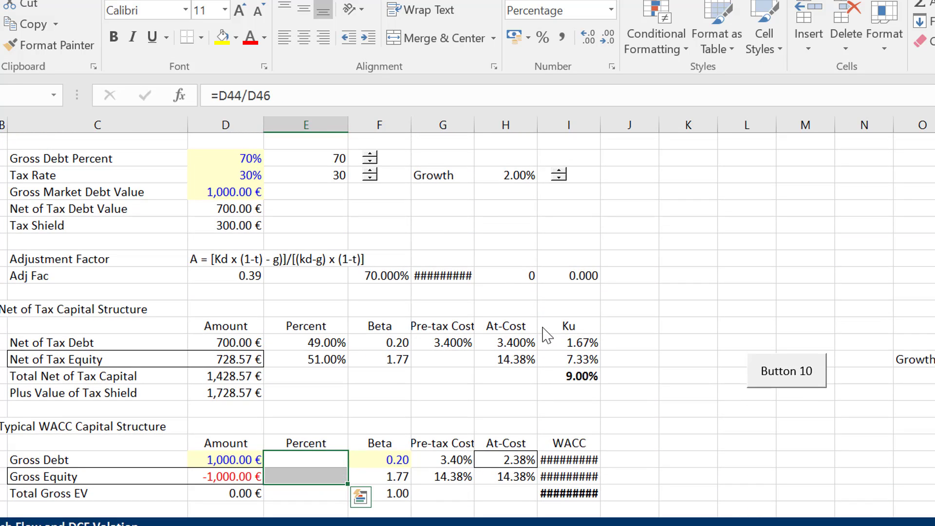
- Enter the Gross Debt percent formula =D44/D46 in the Typical WACC Capital Structure table
key(Left)
key(Right)
text(=)
key(Left)
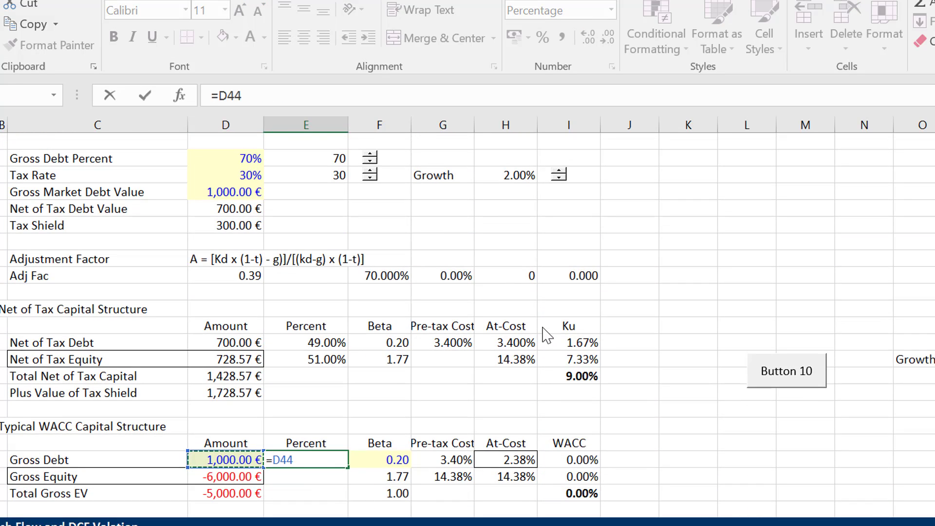
text(/)
key(Down)
key(Down)
key(Left)
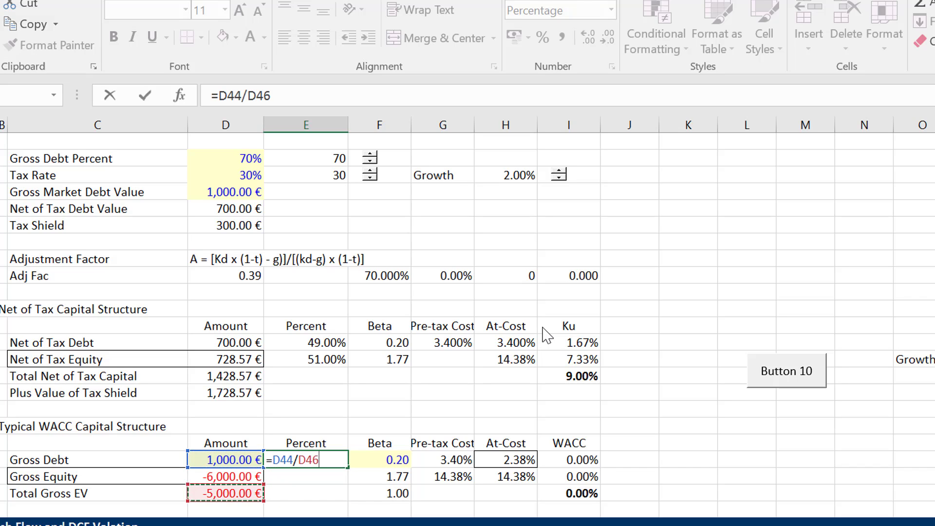
key(Return)
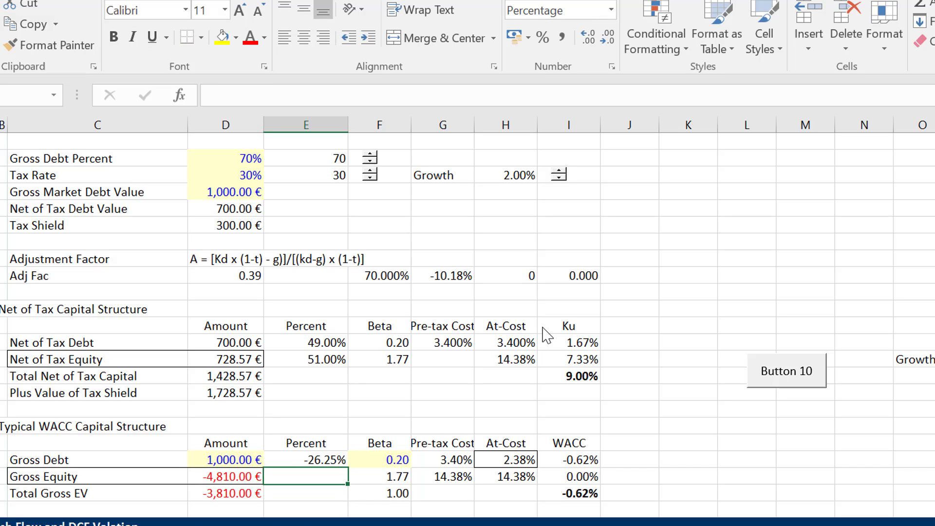
- Enter the Gross Equity percent formula =D45/D46 below the Gross Debt percent
text(=)
key(Left)
text(/)
key(Down)
key(Left)
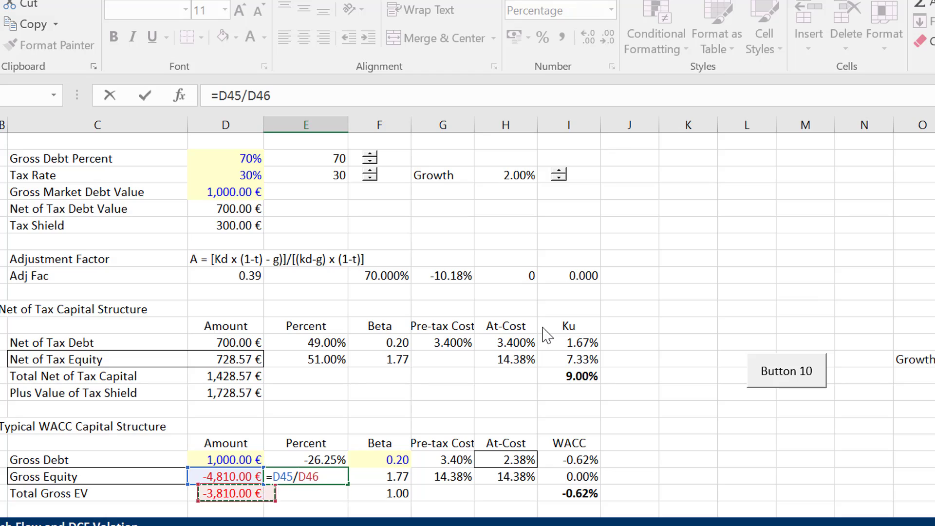
key(Return)
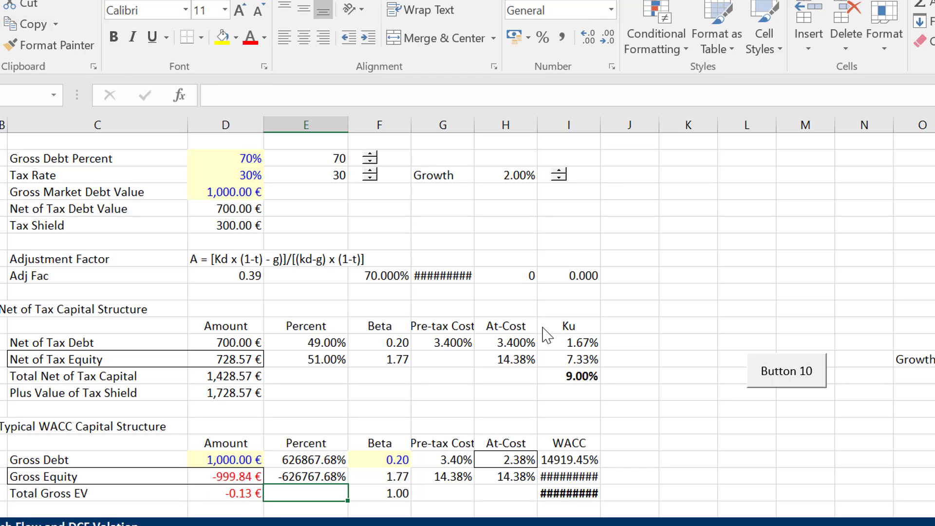
key(Up)
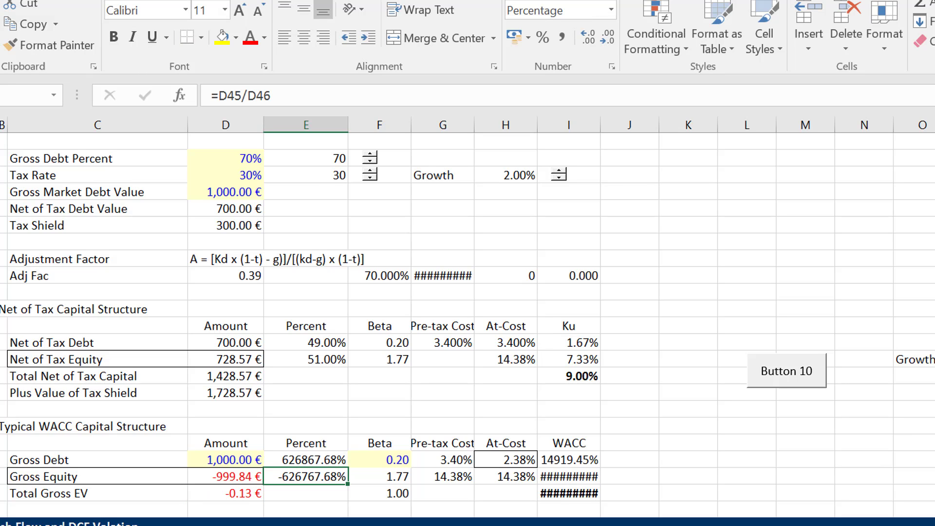
key(F10)
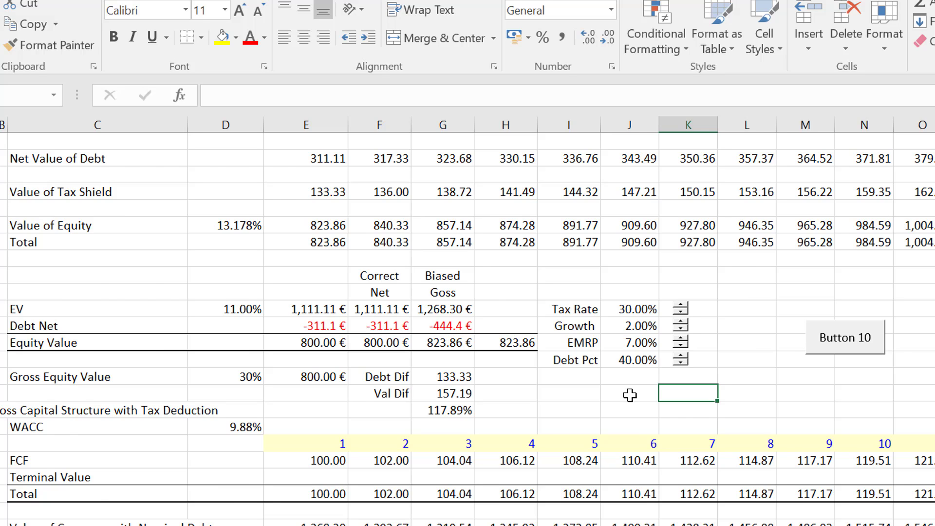
- Open the Simple Example sheet and review the g, Tax, Gross Debt and Kd inputs
key(ctrl+Page_Down)
key(ctrl+Page_Down)
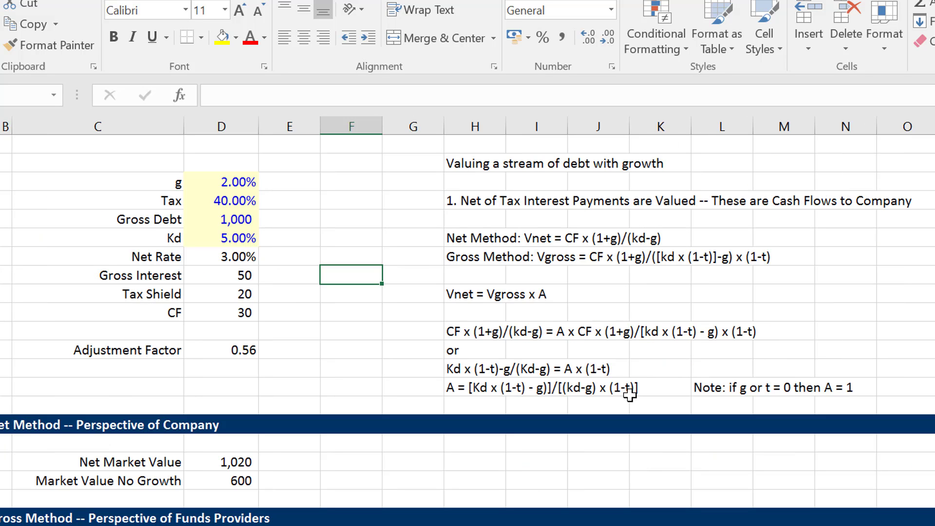
key(Up)
key(Left)
key(Left)
key(Left)
key(Left)
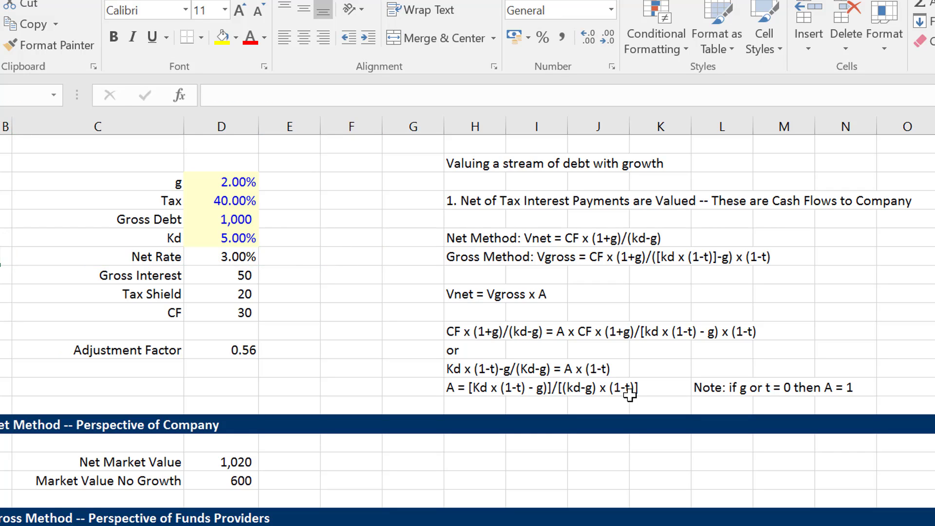
key(Right)
key(Right)
key(Right)
key(Up)
key(Up)
key(Up)
key(Up)
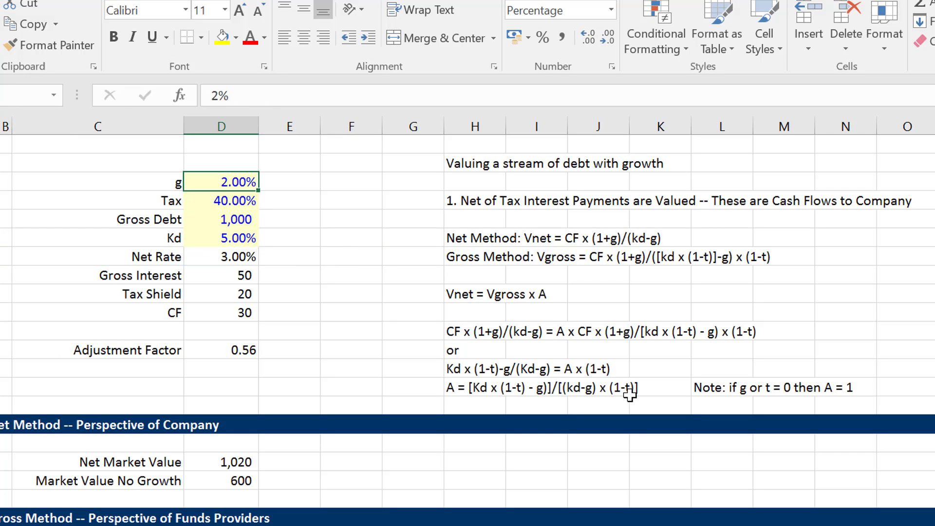
key(Down)
key(Up)
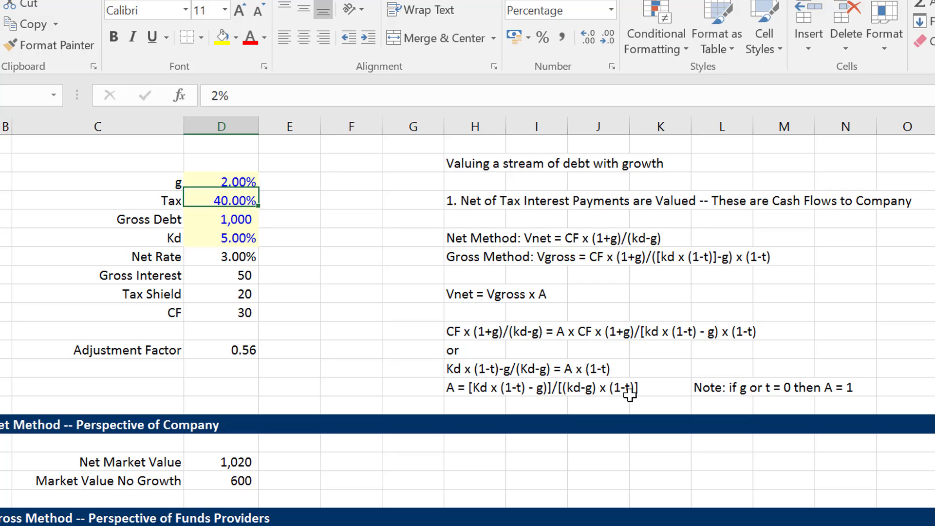
key(Down)
key(Down)
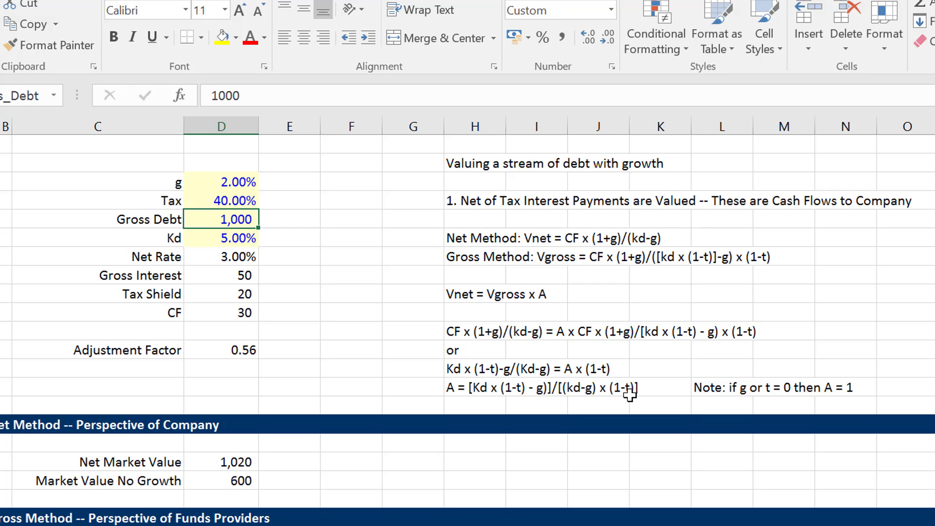
key(Down)
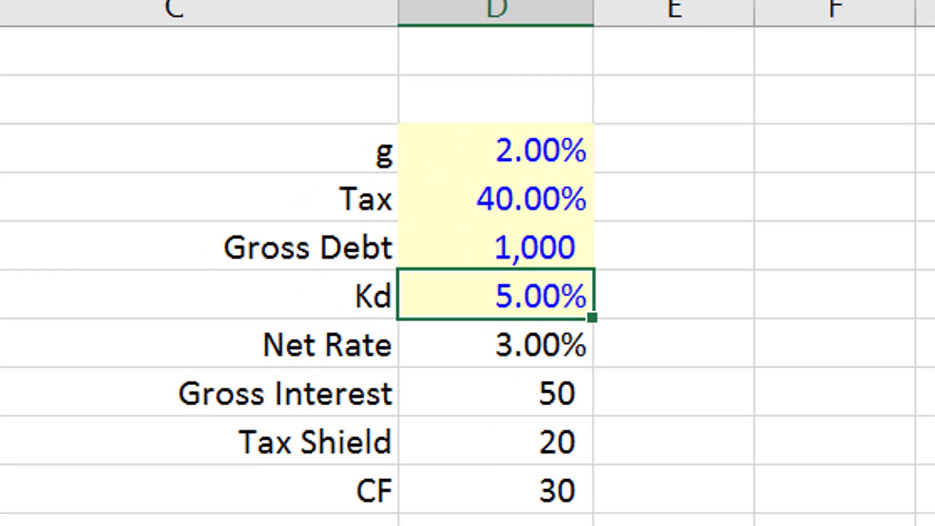
- Create cell names for C3:D10, from g down to CF, using the labels in the left column
key(Up)
key(Up)
key(Up)
key(Left)
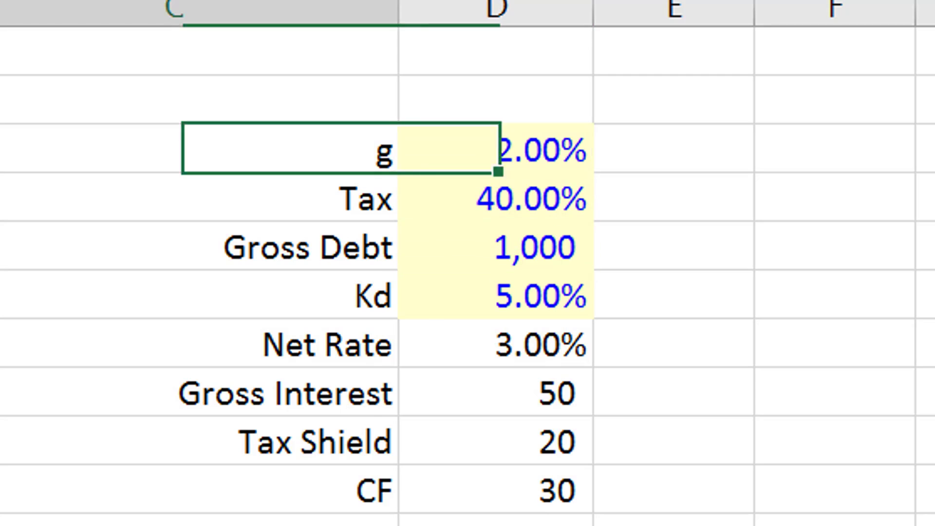
key(shift+Right)
key(shift+Down)
key(shift+Down)
key(shift+Down)
key(shift+Down)
key(shift+Down)
key(shift+Down)
key(shift+Down)
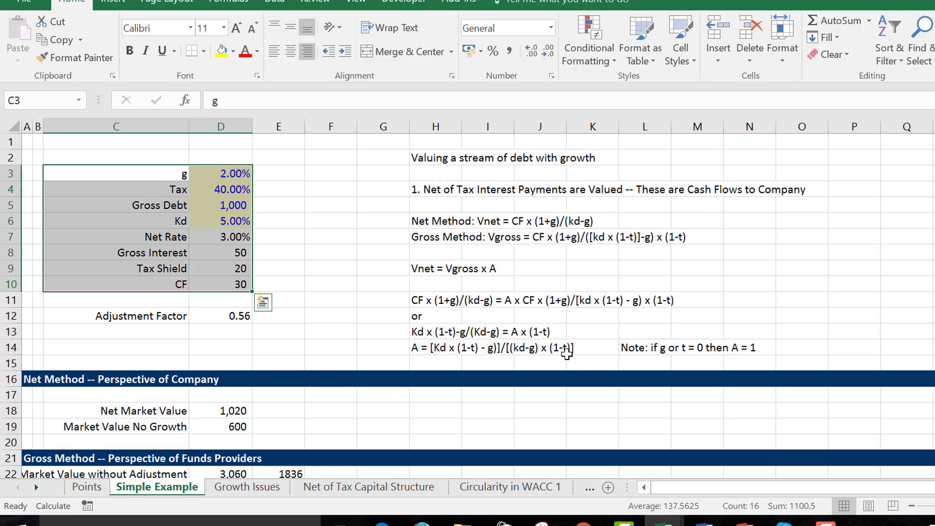
key(ctrl+shift+F3)
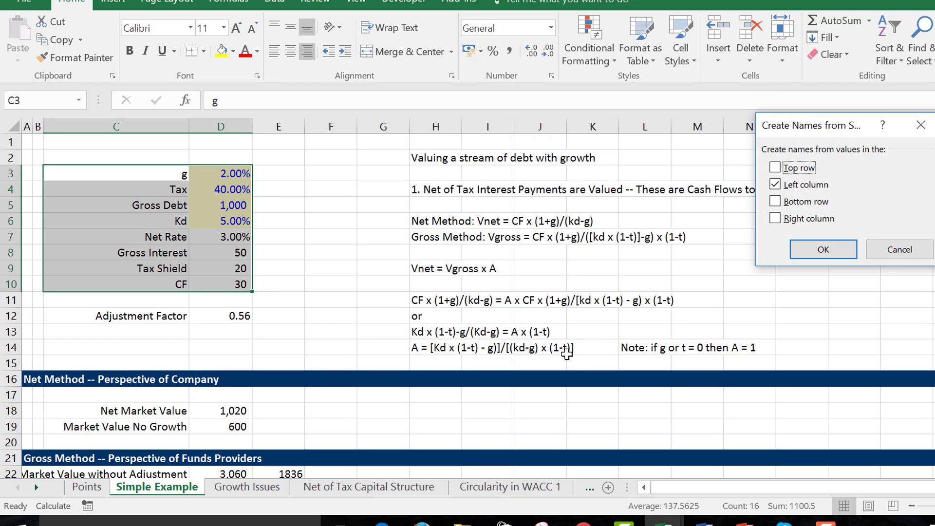
click(807, 251)
click(318, 294)
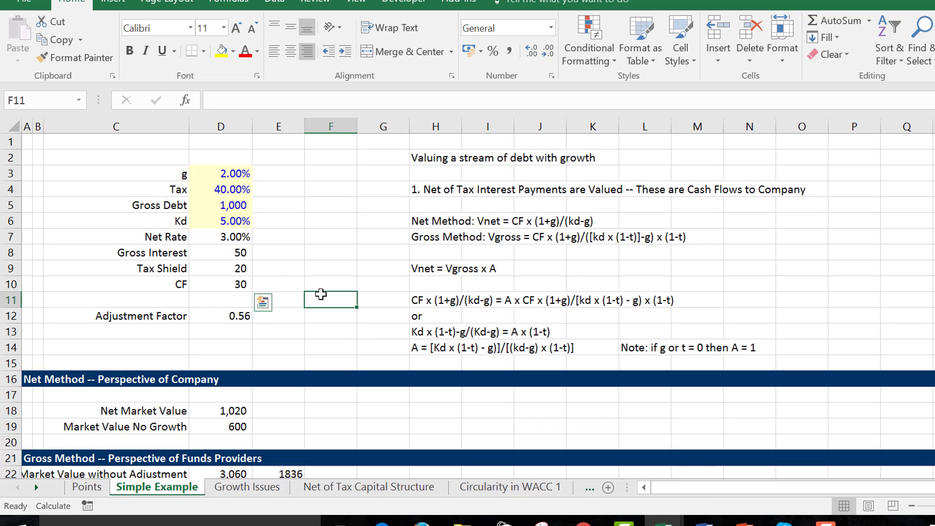
- Examine the Net Method and Gross Method sections and the formula behind Net Market Value
key(Down)
key(Down)
key(Down)
key(Down)
key(Down)
key(Down)
key(Down)
key(Down)
key(Down)
key(Down)
key(Down)
key(Down)
key(Down)
key(Down)
key(Down)
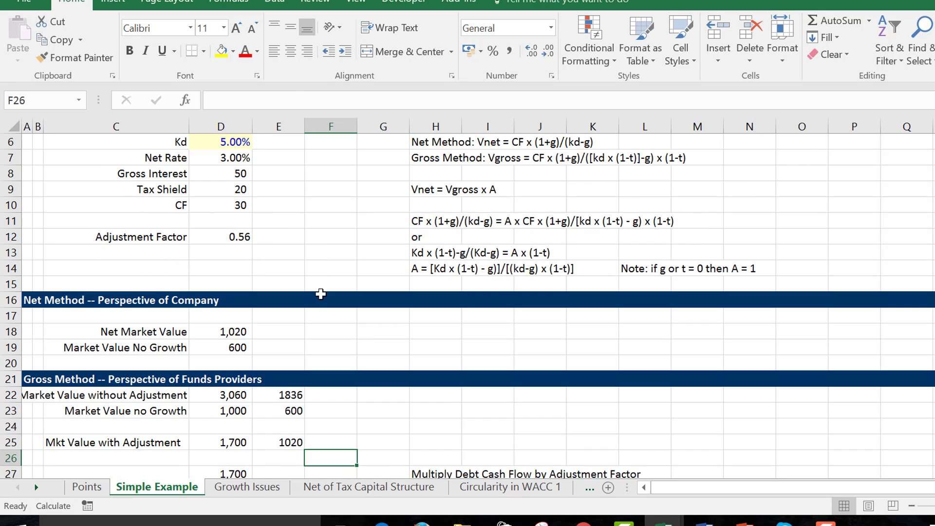
key(Left)
key(Up)
key(Up)
key(Up)
key(Up)
key(Up)
key(Up)
key(Up)
key(Left)
key(Left)
key(Up)
key(Up)
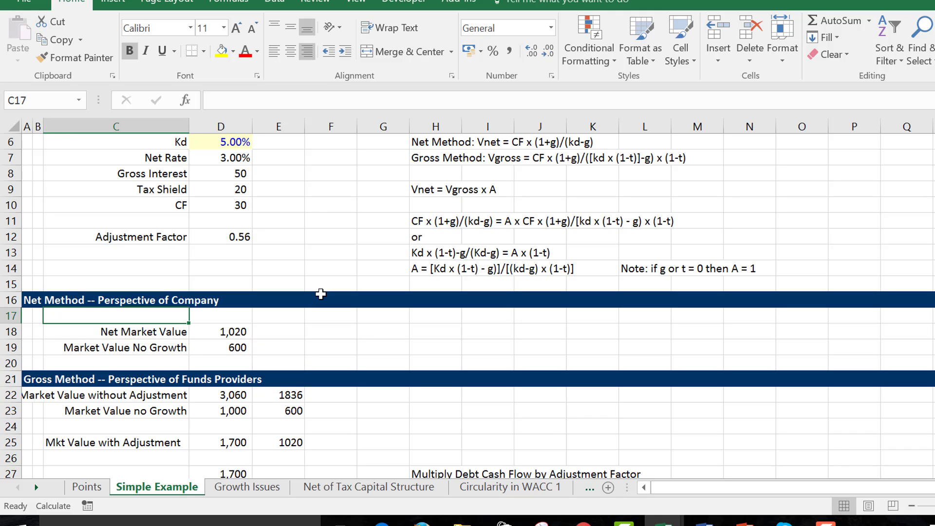
key(Down)
key(Left)
key(Left)
key(Right)
key(Right)
key(Right)
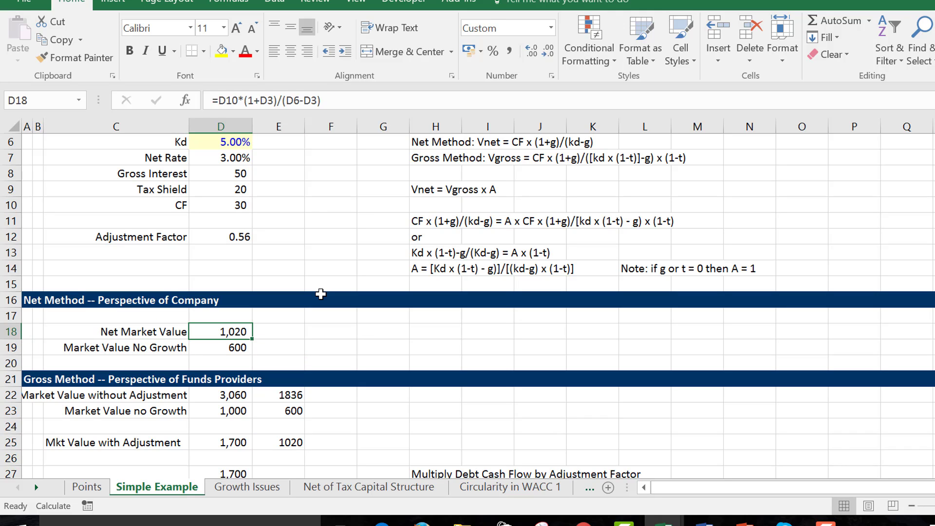
- Review the assumptions above the Net Method section, then return to the Net Market Value cell
key(Up)
key(Up)
key(Up)
key(Up)
key(Up)
key(Up)
key(Up)
key(Up)
key(Up)
key(Up)
key(Up)
key(Up)
key(Up)
key(Up)
key(Up)
key(Up)
key(Up)
key(Down)
key(Down)
key(Down)
key(Down)
key(Down)
key(Down)
key(Down)
key(Down)
key(Down)
key(Down)
key(Down)
key(Down)
key(Down)
key(Down)
key(Down)
key(Down)
key(Down)
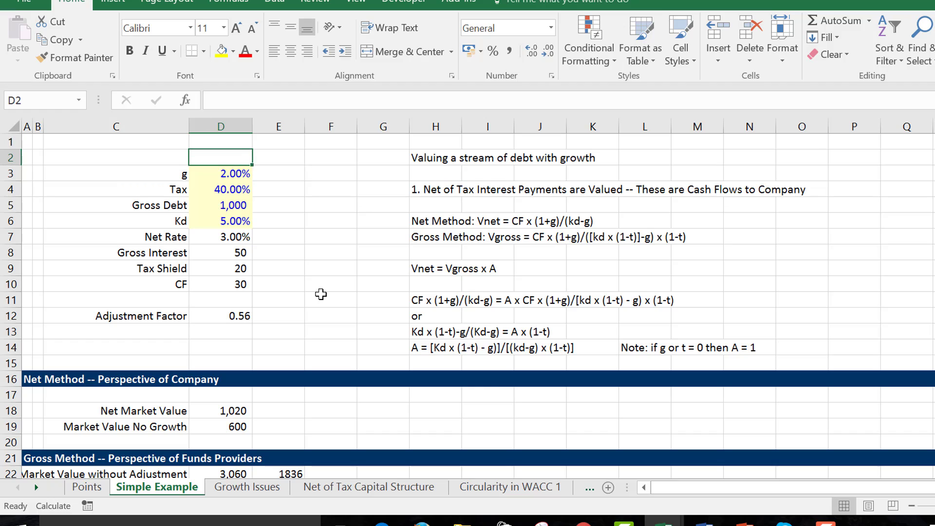
- Enter the Net Market Value formula in D18 as =CF*(1+g)/(Kd-g), referencing the named input cells
text(=)
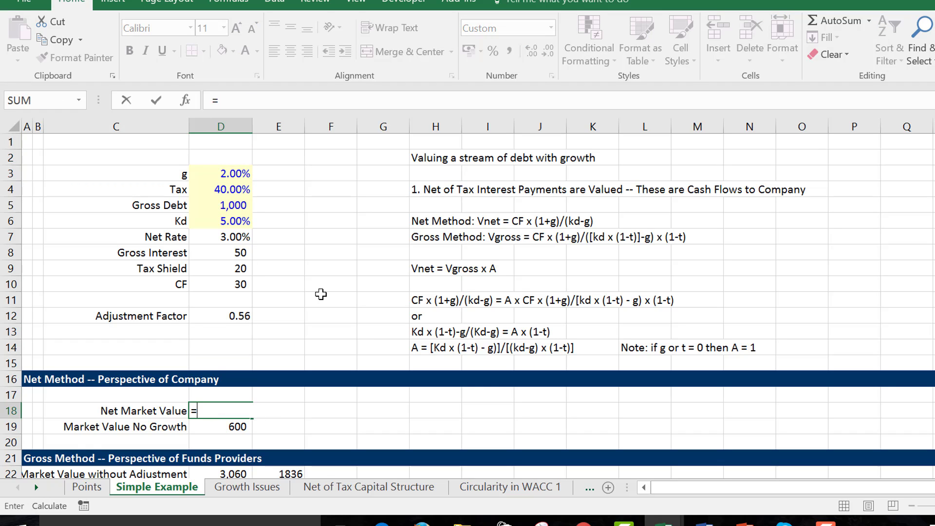
key(Up)
key(Up)
key(Up)
key(Up)
key(Up)
key(Up)
key(Up)
key(Up)
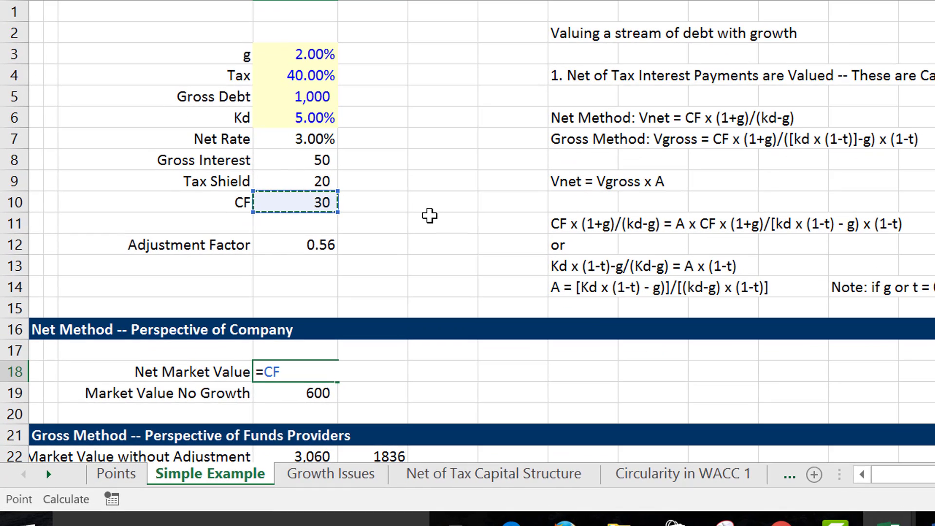
text(*(1+)
key(Up)
key(Up)
key(Up)
key(Up)
key(Up)
key(Up)
key(Up)
key(Up)
key(Up)
key(Up)
key(Up)
key(Up)
key(Up)
key(Up)
key(Up)
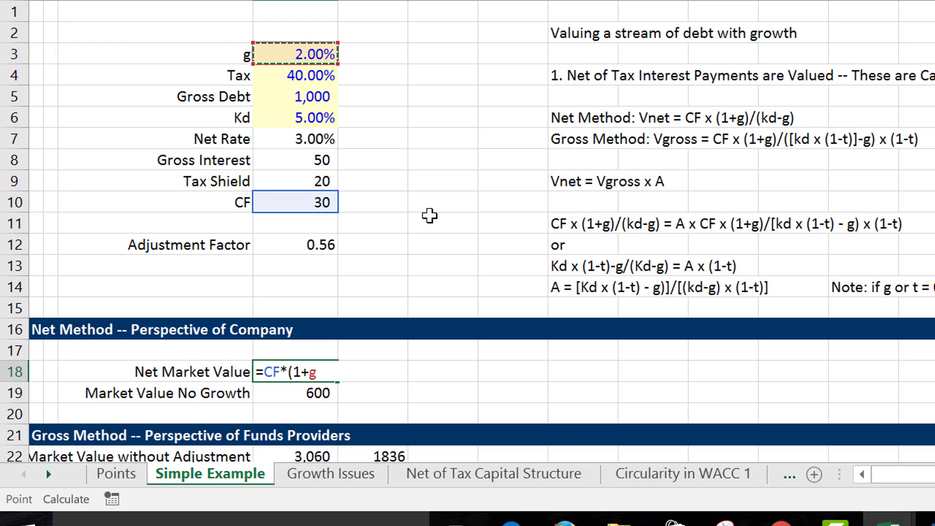
text()/()
key(Up)
key(Up)
key(Up)
key(Up)
key(Up)
key(Up)
key(Up)
key(Up)
key(Up)
key(Up)
key(Up)
key(Up)
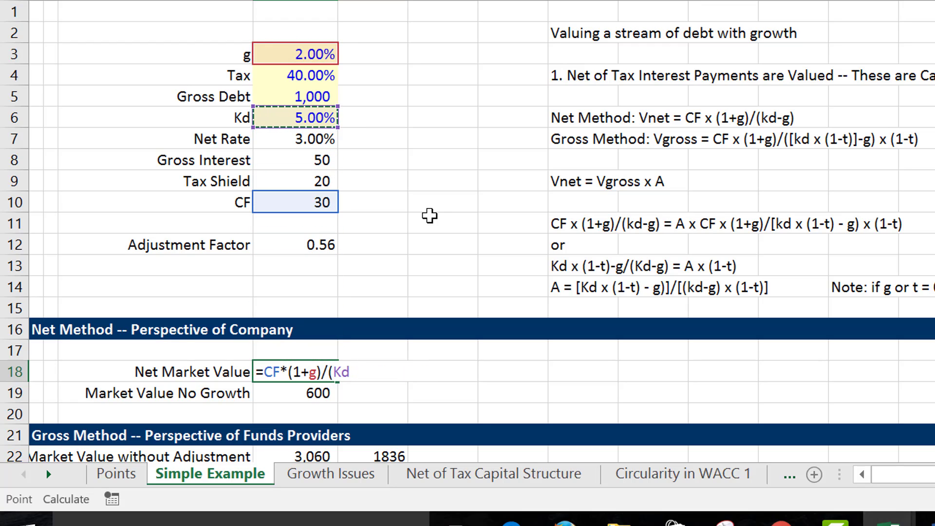
text(-)
key(Up)
key(Up)
key(Up)
key(Up)
key(Up)
key(Up)
key(Up)
key(Up)
key(Up)
key(Up)
key(Up)
key(Up)
key(Up)
key(Up)
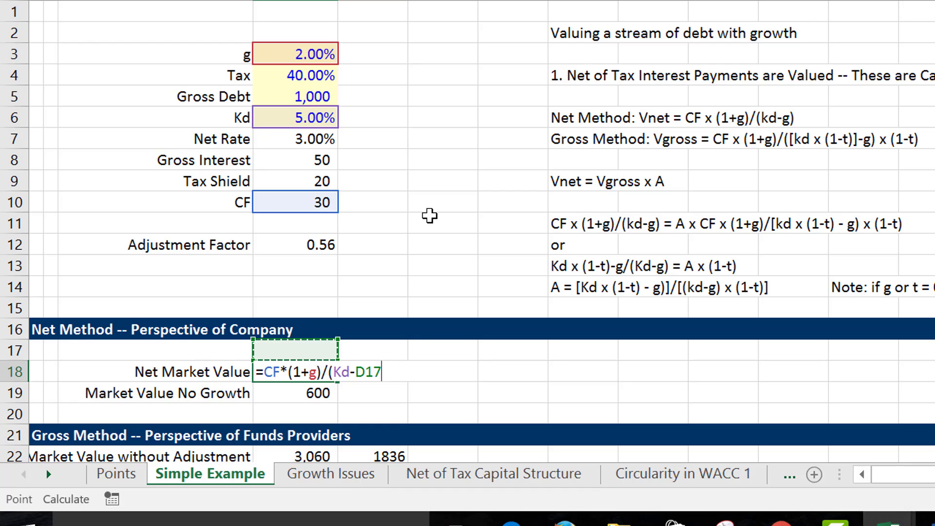
key(Up)
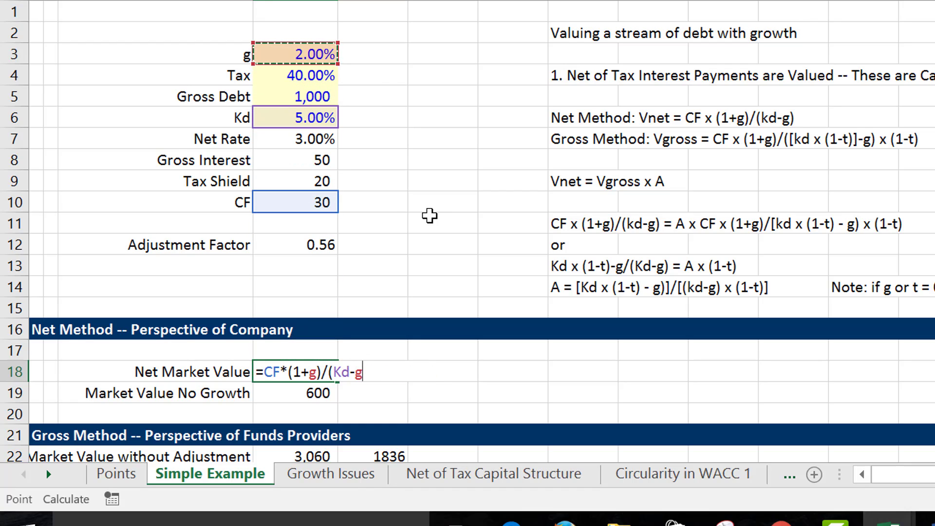
text())
key(Return)
key(Down)
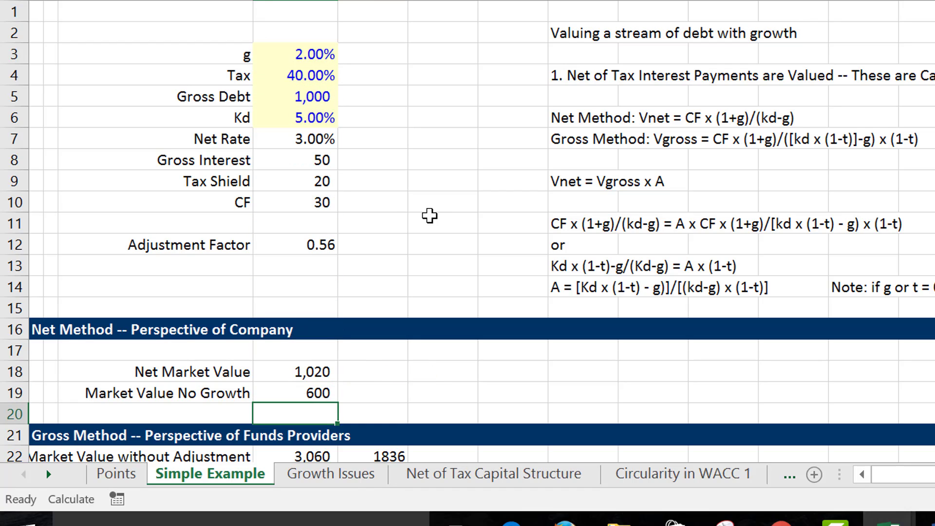
- Review the Gross Method section's market values without adjustment and with no growth, including the formula in D23
key(Up)
key(Up)
key(Down)
key(Down)
key(Down)
key(Down)
key(Down)
key(Down)
key(Down)
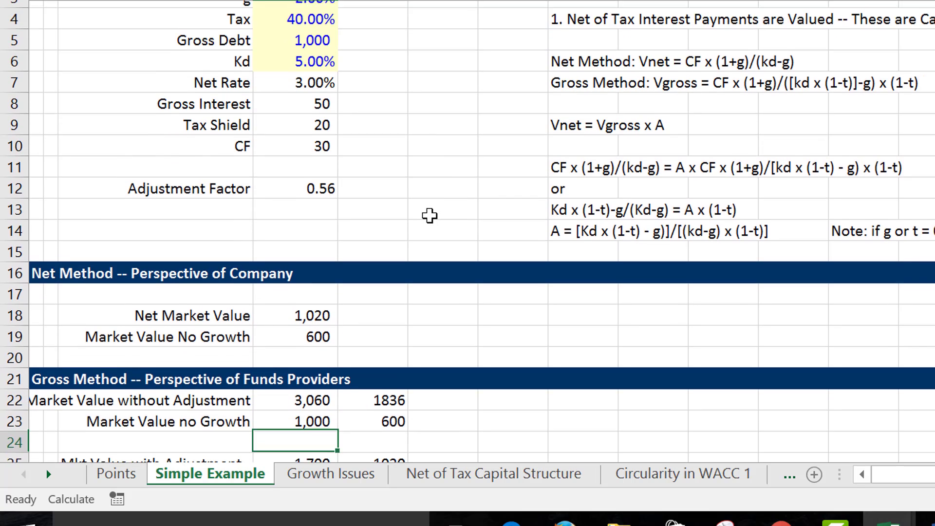
key(Up)
key(Up)
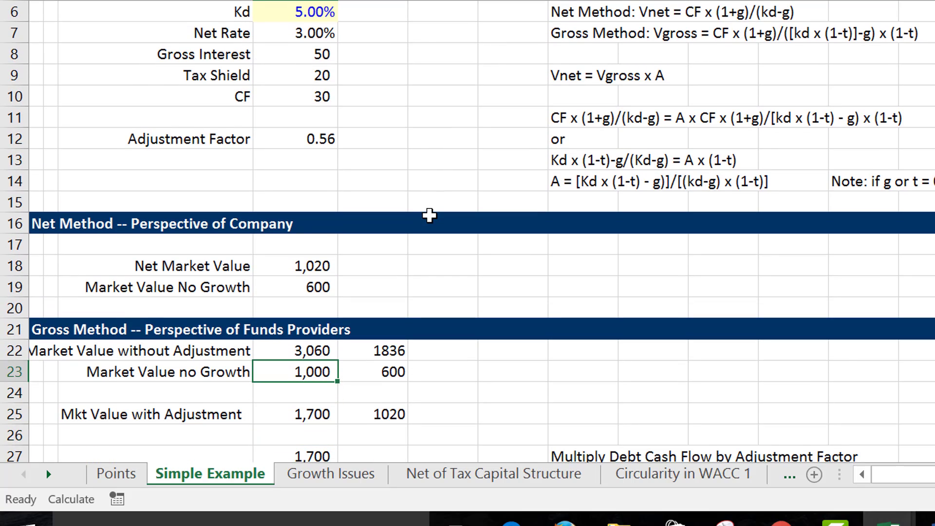
key(Up)
key(Up)
key(Down)
key(Down)
key(Down)
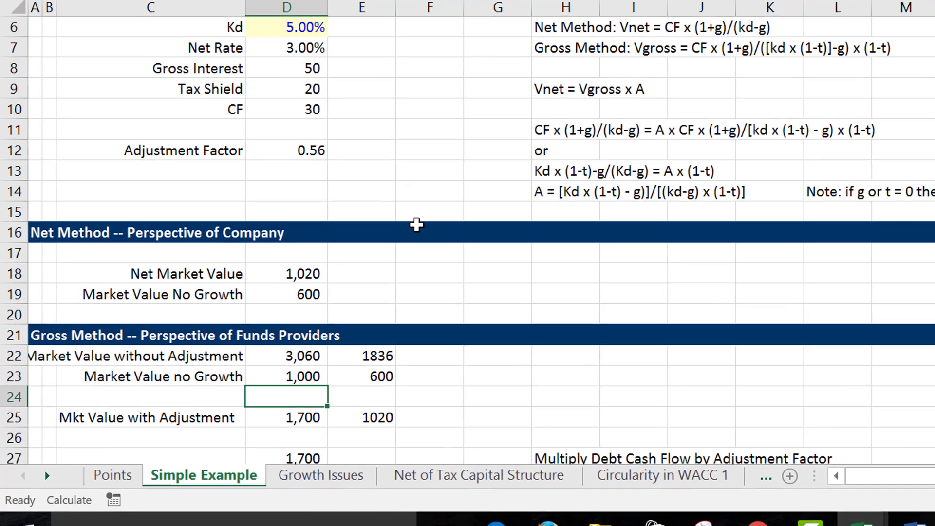
key(Up)
key(Up)
key(Down)
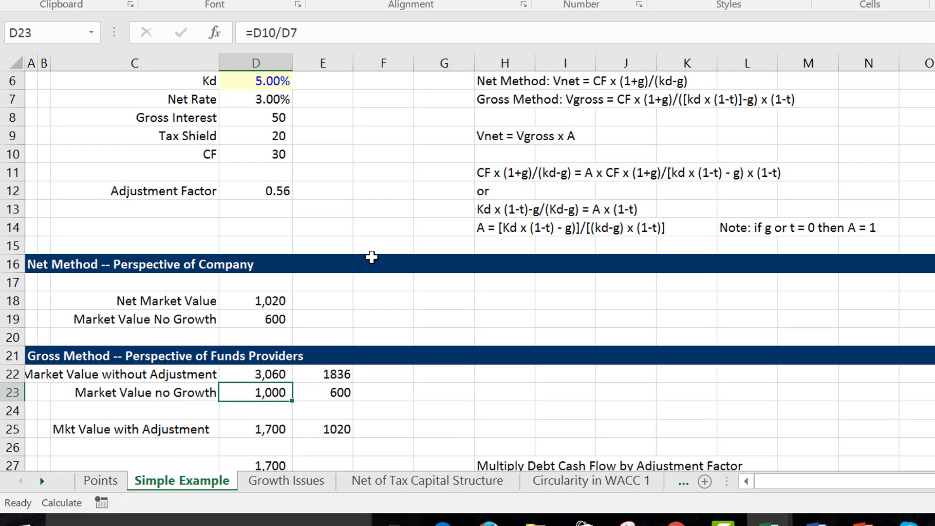
- Widen column C so the Market Value without Adjustment label fits inside its cell
key(Left)
key(Left)
key(Left)
key(Up)
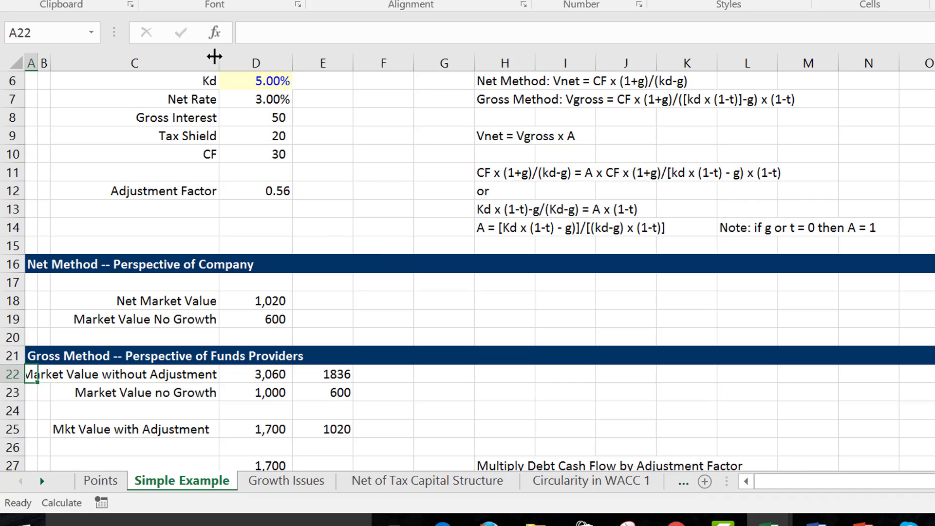
drag(214, 57, 273, 63)
key(Right)
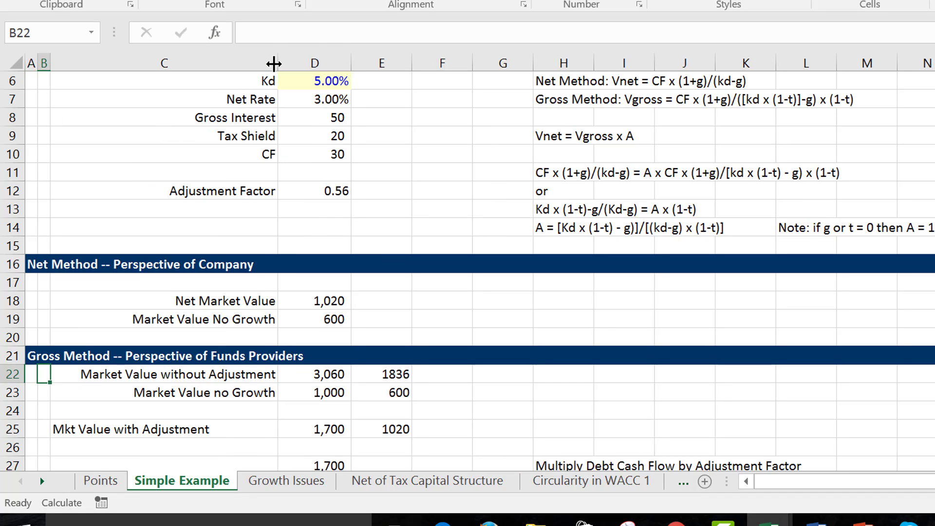
- Enter the Market Value without Adjustment formula in D22 as =CF*(1+g)/(Net_Rate-g), referencing the named input cells
key(Right)
key(Right)
text(=)
key(Up)
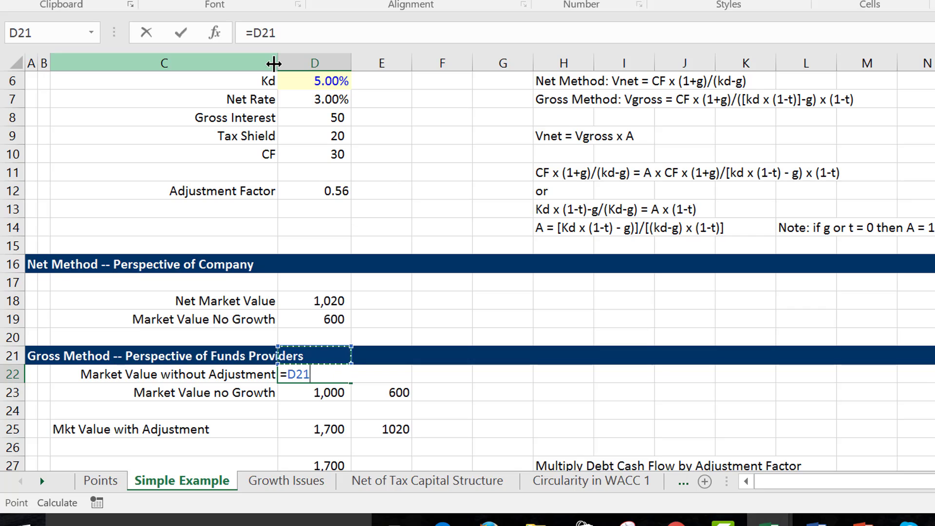
key(Up)
key(Up)
key(Up)
key(Up)
key(Up)
key(Up)
key(Up)
key(Up)
key(Up)
key(Up)
key(Up)
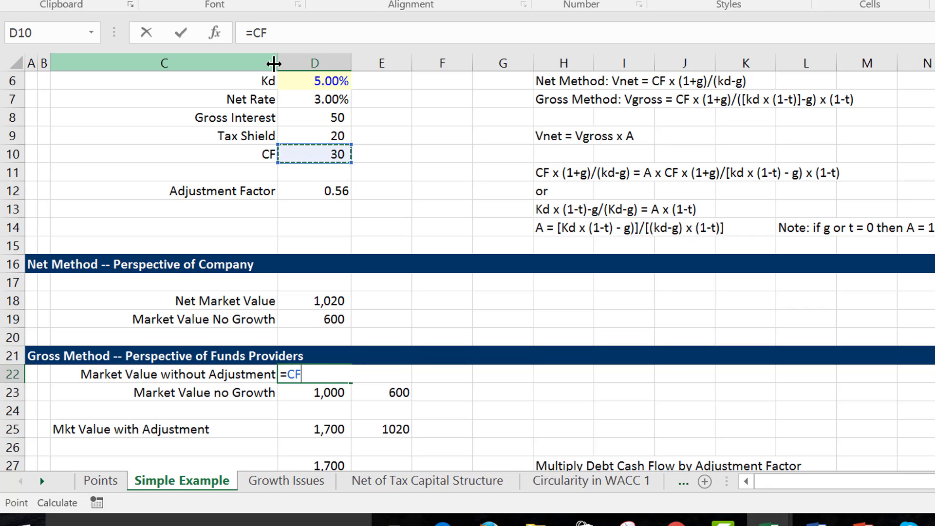
text(()
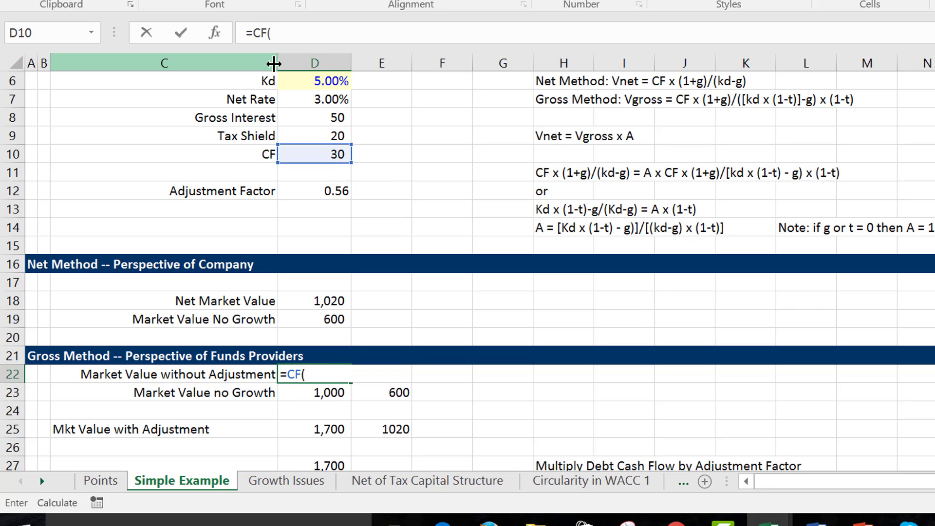
key(BackSpace)
text(*()
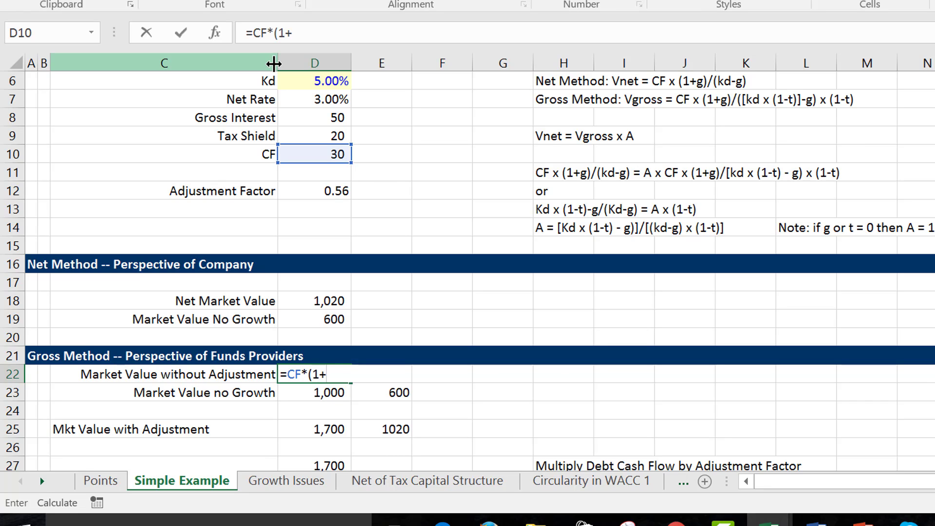
text(1+)
key(Up)
key(Up)
key(Up)
key(Up)
key(Up)
key(Up)
key(Up)
key(Up)
key(Up)
key(Up)
key(Up)
key(Up)
key(Up)
key(Up)
key(Up)
key(Up)
key(Up)
key(Up)
key(Up)
key(Up)
key(Down)
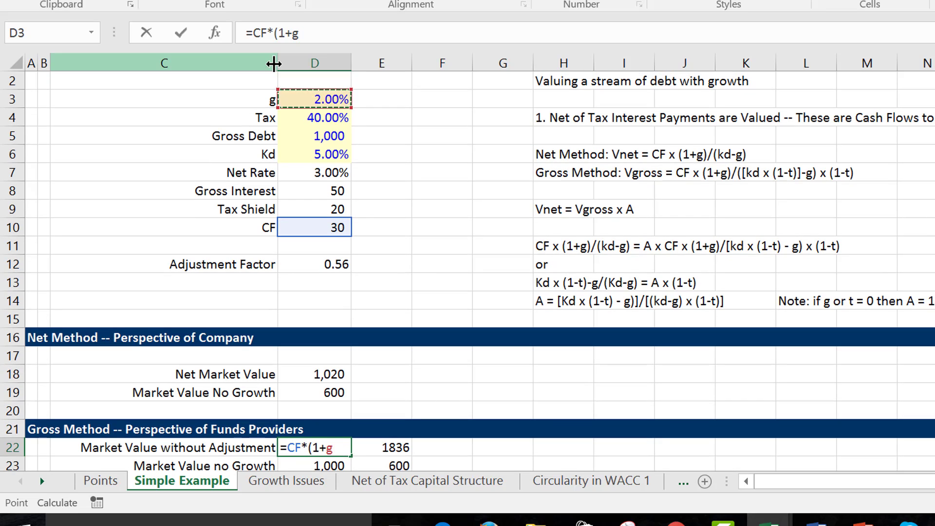
text()/()
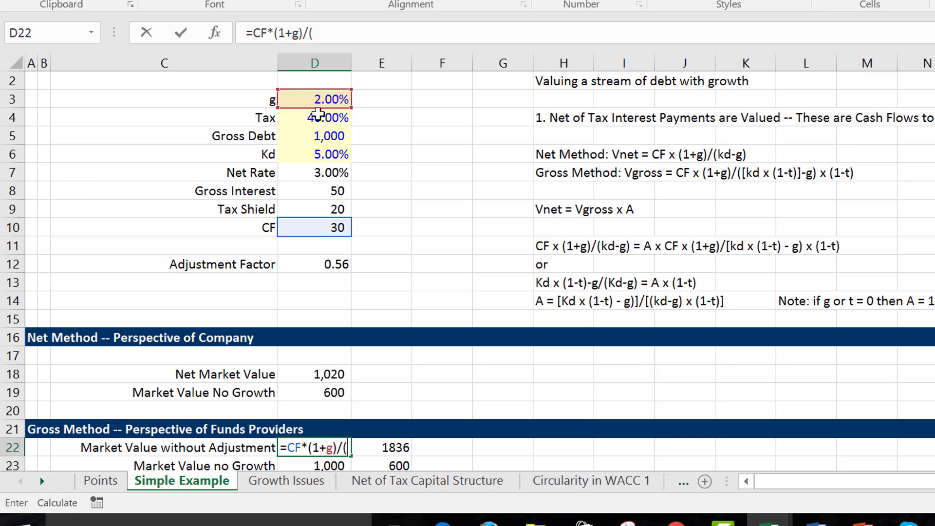
click(307, 173)
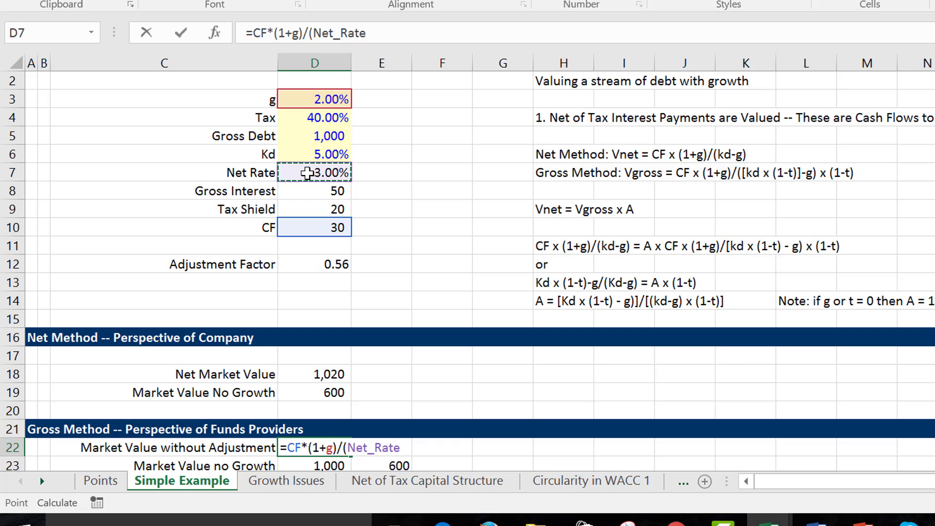
text(-)
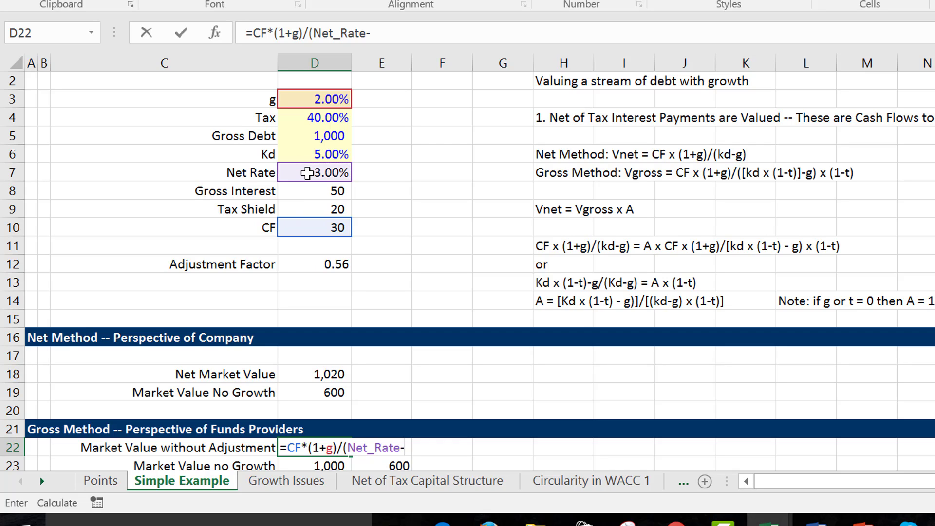
click(313, 102)
text())
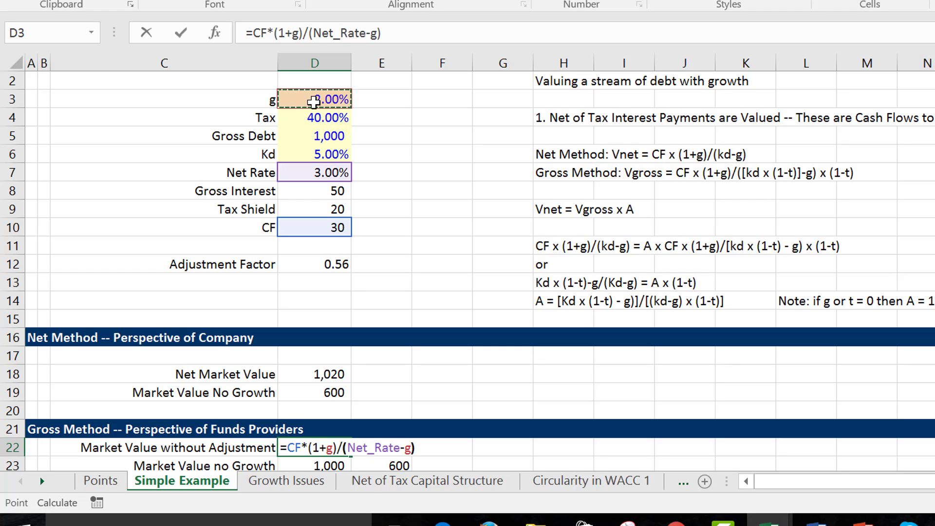
key(ctrl+Return)
key(Down)
key(Up)
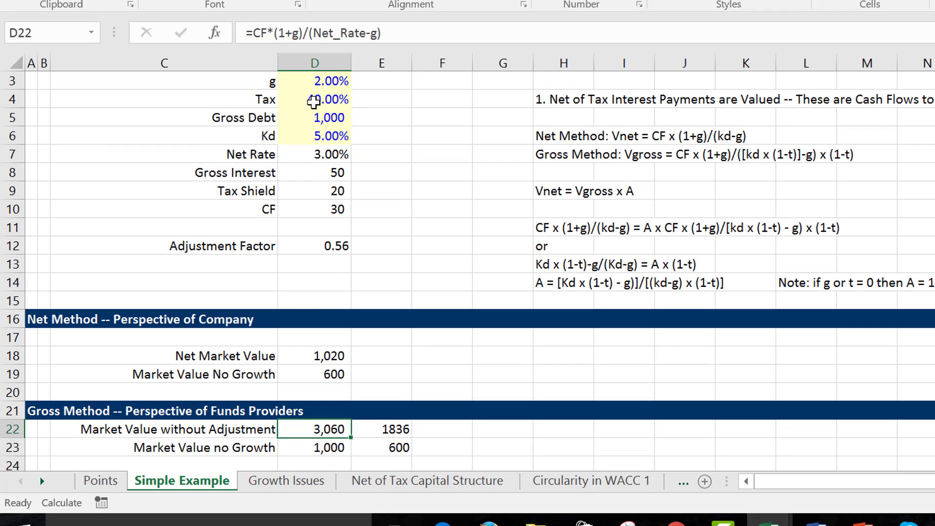
- Test the valuation with the growth rate g at 0%, and restore g to 2%
key(Up)
key(Up)
key(Up)
key(Up)
key(Up)
key(Up)
key(Up)
key(Up)
key(Up)
key(Up)
key(Up)
key(Up)
key(Up)
key(Up)
key(Up)
key(Up)
key(Up)
key(Up)
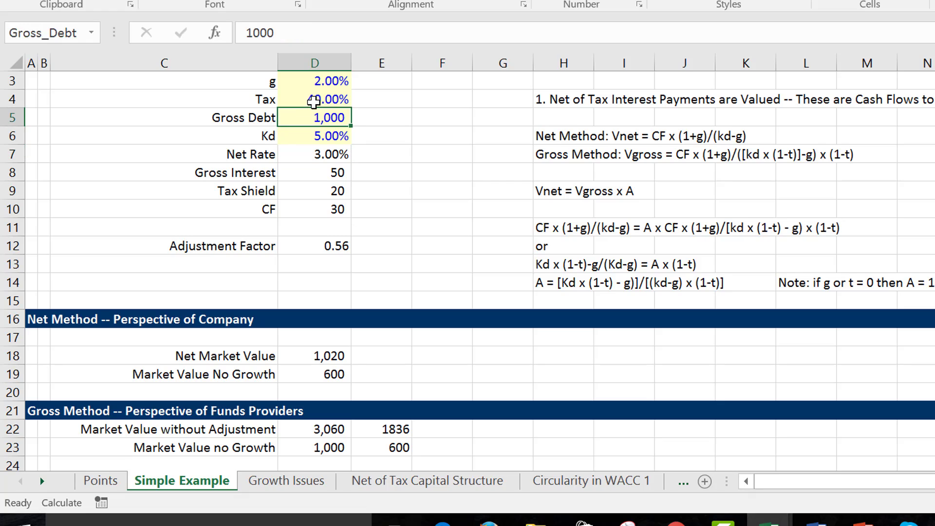
key(Up)
text(0)
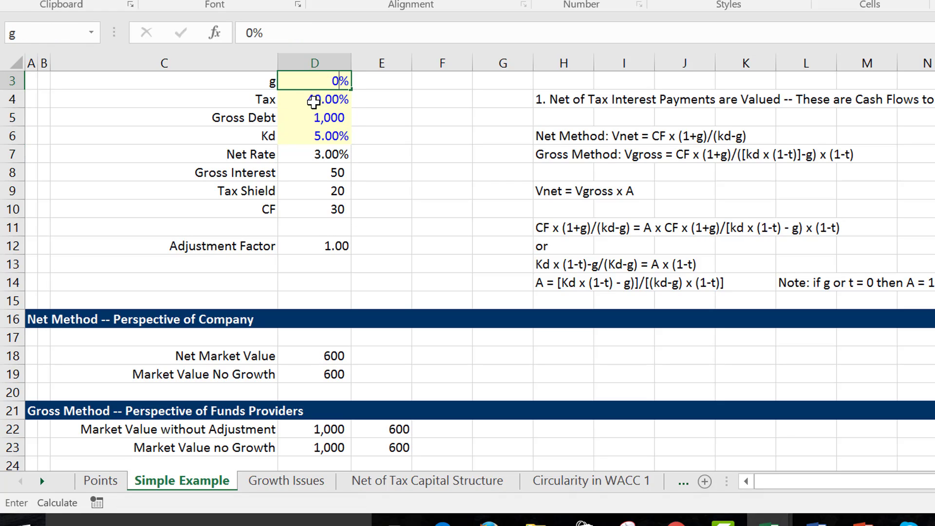
key(Return)
key(Up)
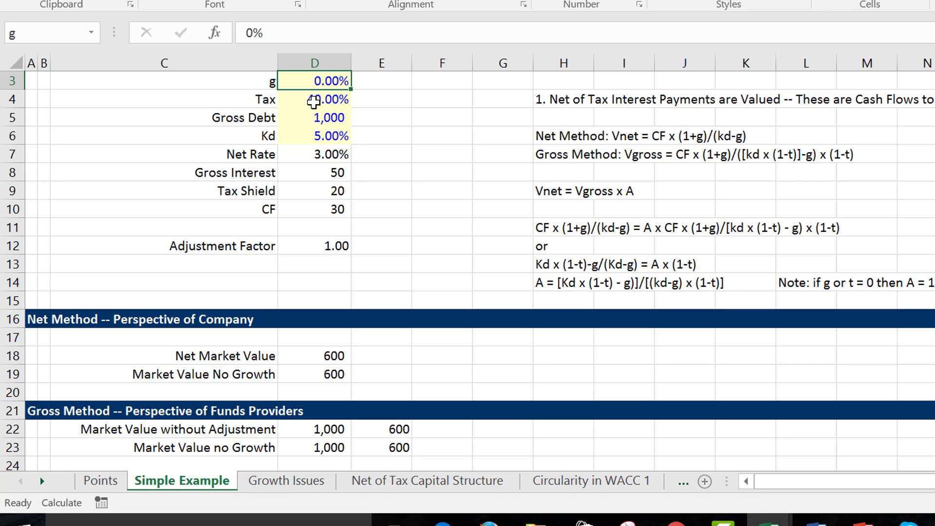
text(2)
key(Return)
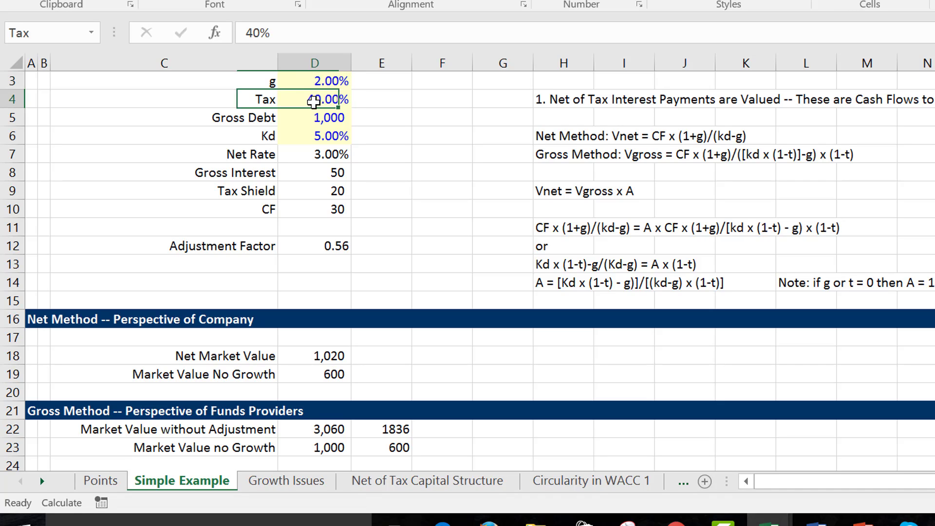
- Set the Tax rate to 0% and inspect the Adjustment Factor formula in D12
text(0)
key(ctrl+Return)
key(Down)
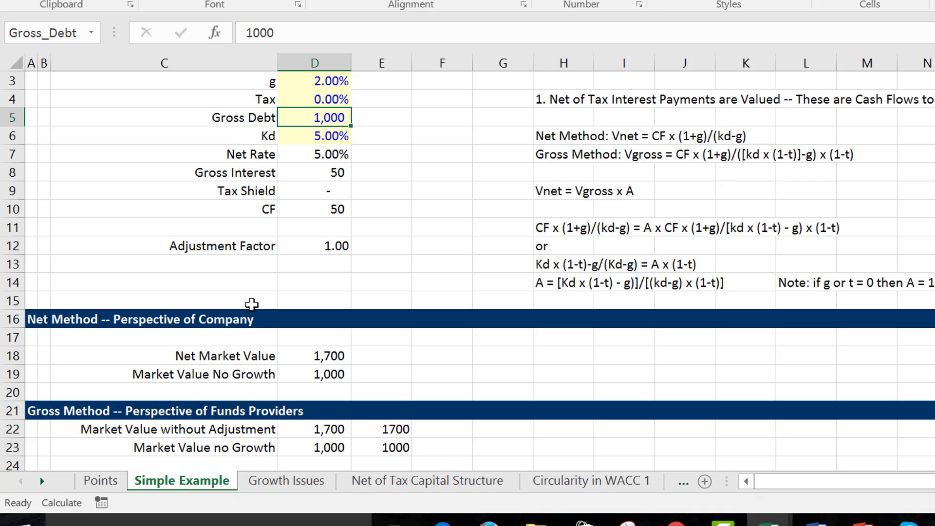
key(Up)
key(Down)
click(306, 246)
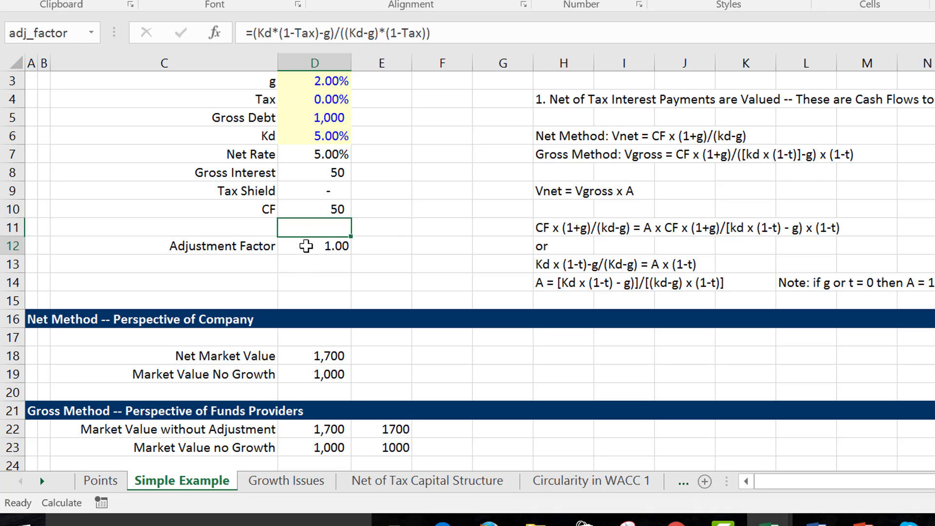
- Compare the net-method and gross-method market values against the growth, tax and debt inputs with the Tax rate at zero
key(Down)
key(Down)
key(Up)
key(Up)
key(Up)
key(Up)
key(Up)
key(Up)
key(Up)
key(Up)
key(Up)
key(Up)
key(Up)
key(Up)
key(Up)
key(Down)
key(Down)
key(Down)
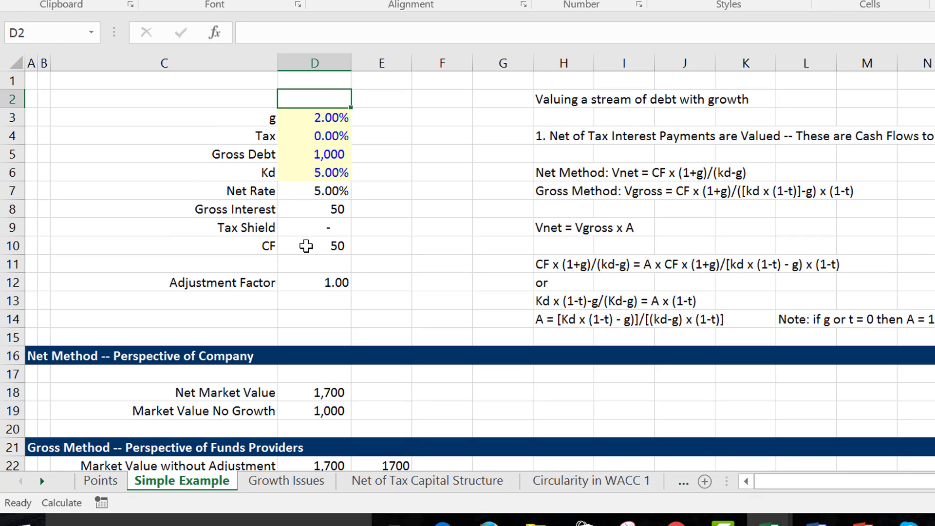
key(Down)
key(Down)
key(Down)
key(Down)
key(Down)
key(Down)
key(Down)
key(Down)
key(Down)
key(Down)
key(Down)
key(Down)
key(Down)
key(Down)
key(Down)
key(Down)
key(Down)
key(Down)
key(Down)
key(Down)
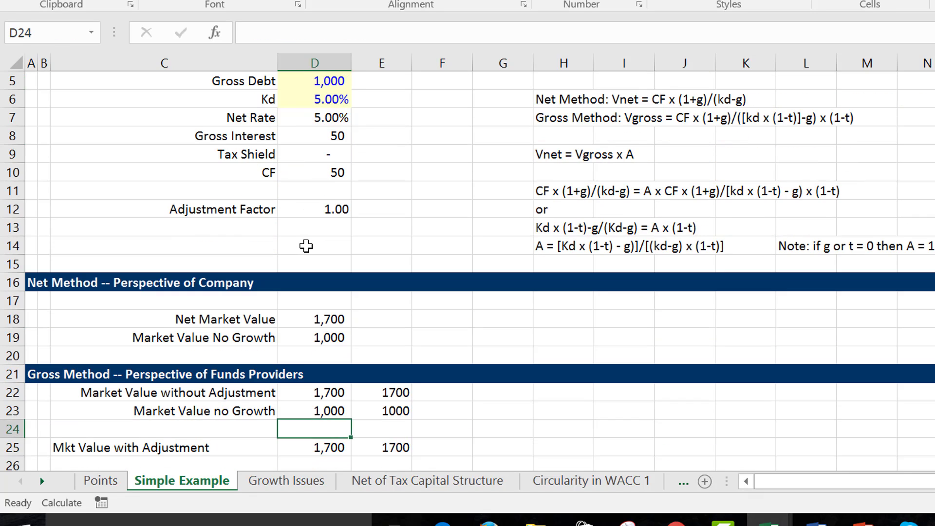
key(Up)
key(Up)
key(Up)
key(Up)
key(Up)
key(Up)
key(Up)
key(Up)
key(Up)
key(Up)
key(Up)
key(Up)
key(Up)
key(Up)
key(Up)
key(Up)
key(Up)
key(Up)
key(Up)
key(Up)
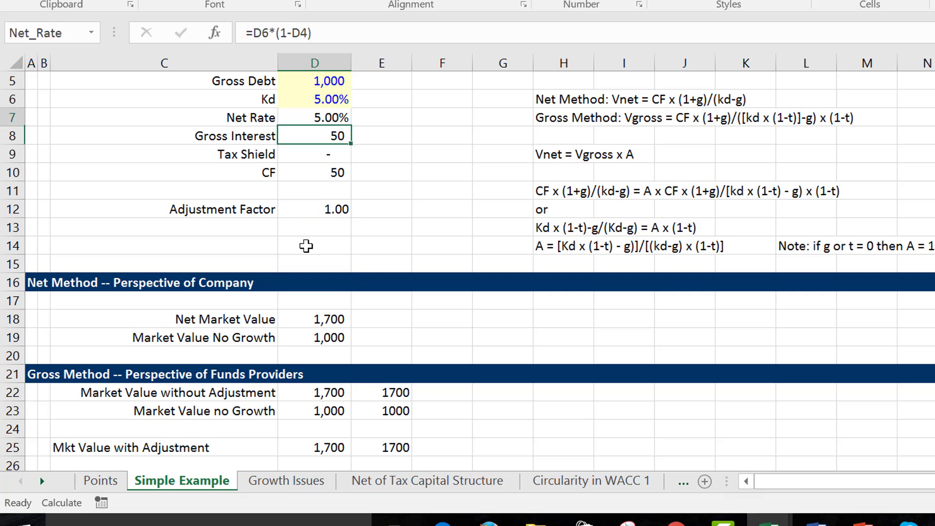
- Inspect the after-tax formula in E22 beside Market Value without Adjustment
key(Down)
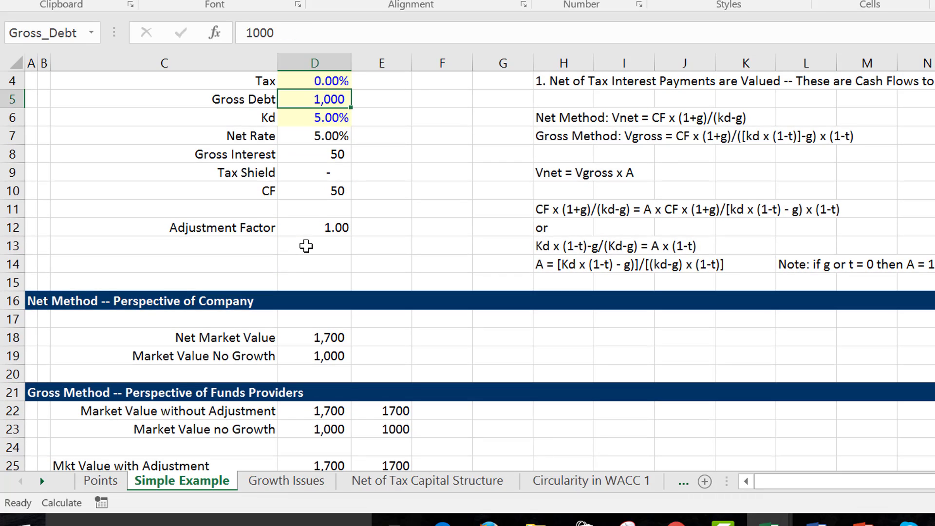
key(Down)
key(Down)
key(Down)
key(Down)
key(Down)
key(Down)
key(Down)
key(Down)
key(Down)
key(Down)
key(Down)
key(Down)
key(Down)
key(Down)
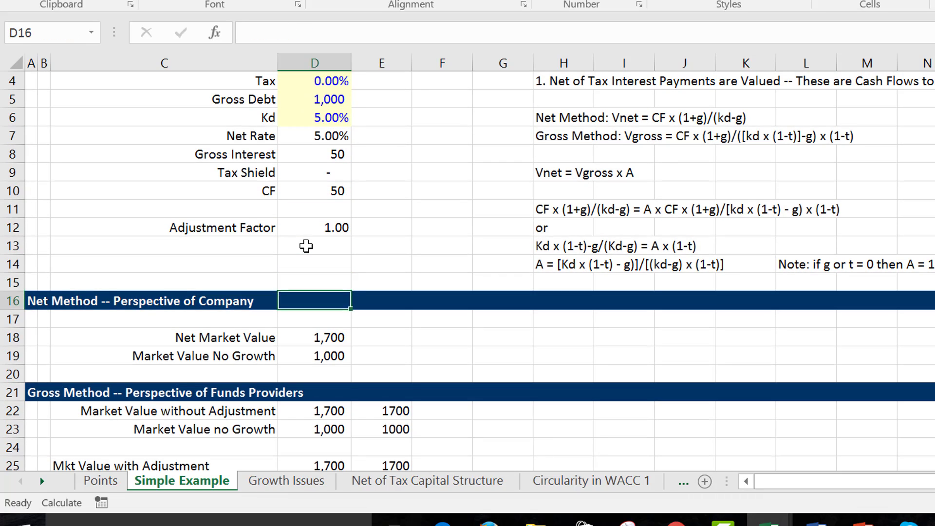
key(Down)
key(Down)
key(Down)
key(Right)
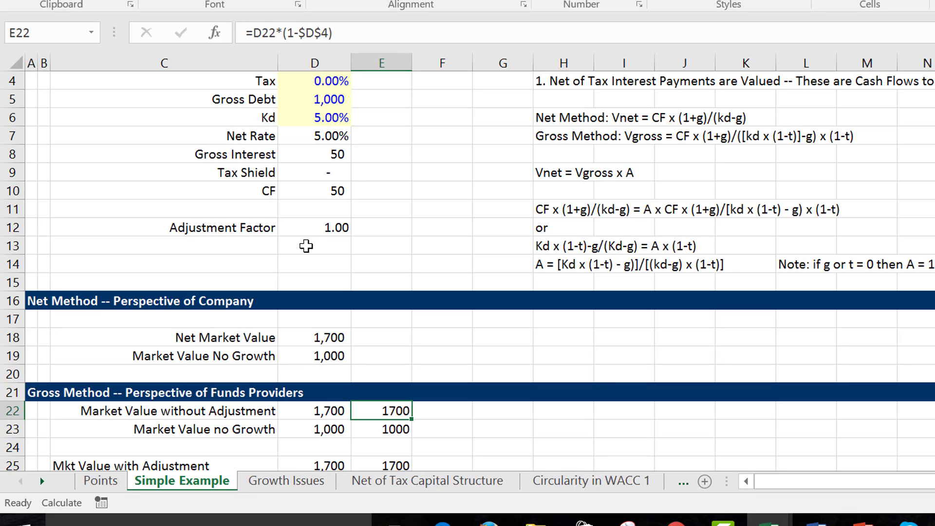
- Set the Tax rate in D4 to 40% and the growth rate g in D3 to 0%
key(Left)
key(Up)
key(Up)
key(Up)
key(Up)
key(Up)
key(Up)
key(Up)
key(Up)
key(Up)
key(Up)
key(Up)
key(Up)
key(Up)
key(Up)
key(Up)
key(Up)
key(Up)
key(Up)
key(Up)
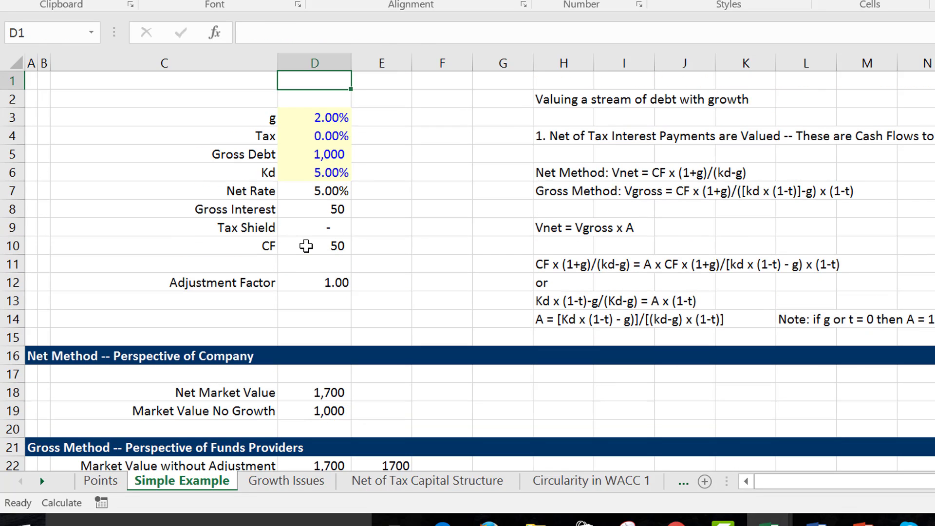
key(Down)
key(Up)
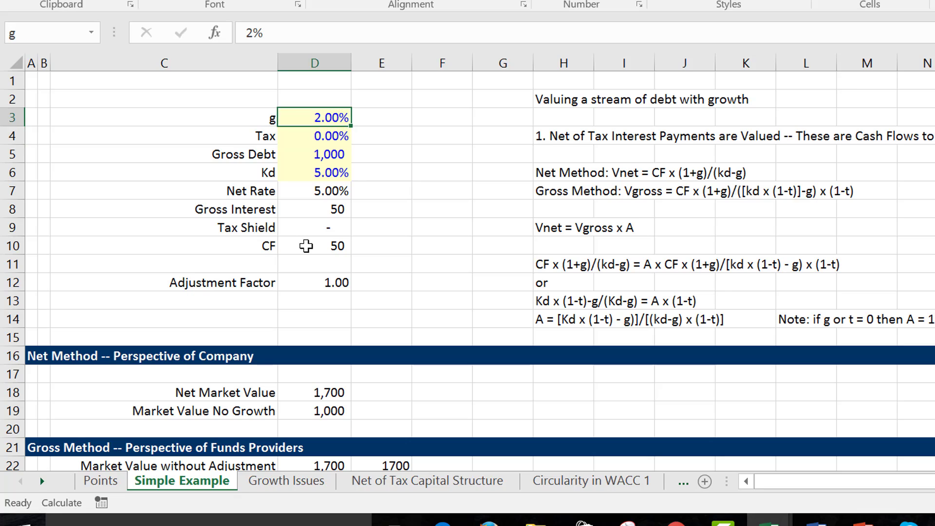
key(Down)
text(40)
key(ctrl+Return)
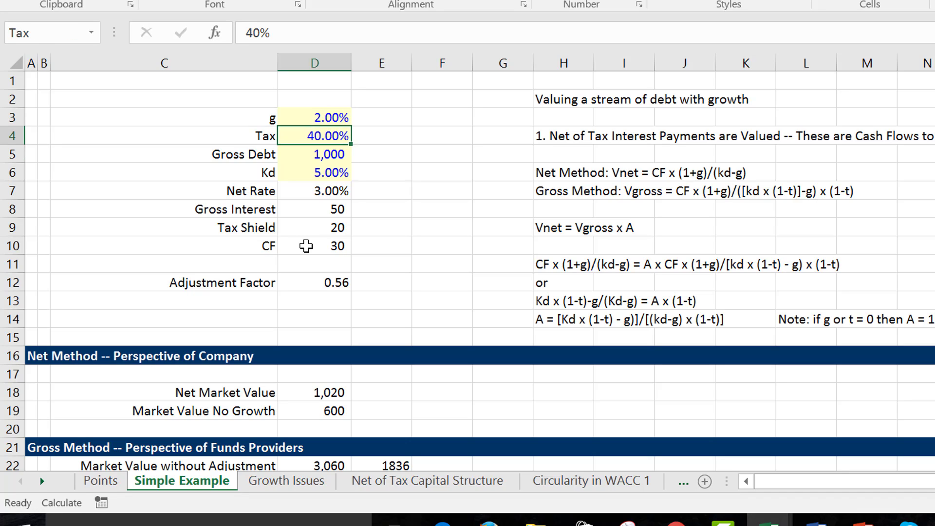
key(Up)
text(0)
key(Return)
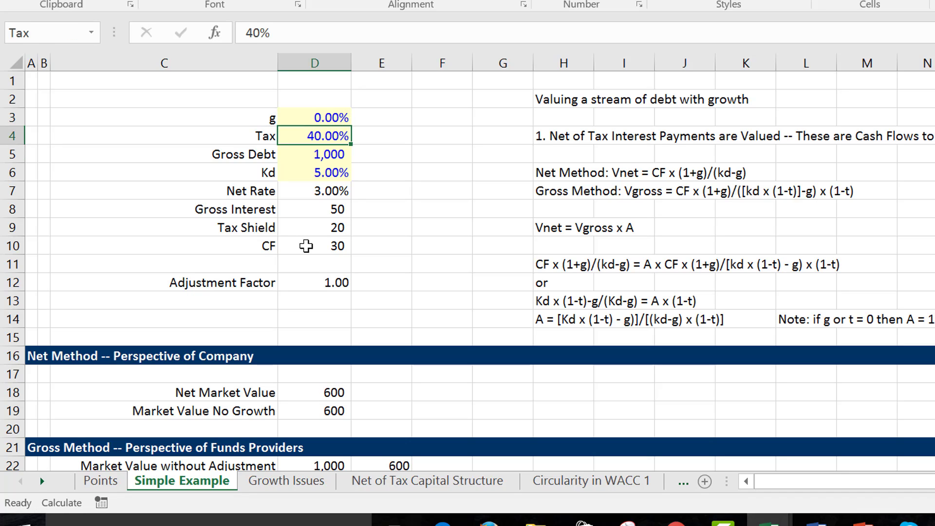
- Review the gross-method market values and examine the Market Value without Adjustment formula in D22 without changing it
key(Down)
key(Down)
key(Down)
key(Down)
key(Down)
key(Down)
key(Down)
key(Down)
key(Down)
key(Down)
key(Down)
key(Down)
key(Down)
key(Down)
key(Down)
key(Down)
key(Down)
key(Down)
key(Down)
key(Down)
key(Down)
key(Down)
key(Down)
key(Down)
key(Up)
key(Up)
key(Up)
key(Up)
key(Up)
key(Up)
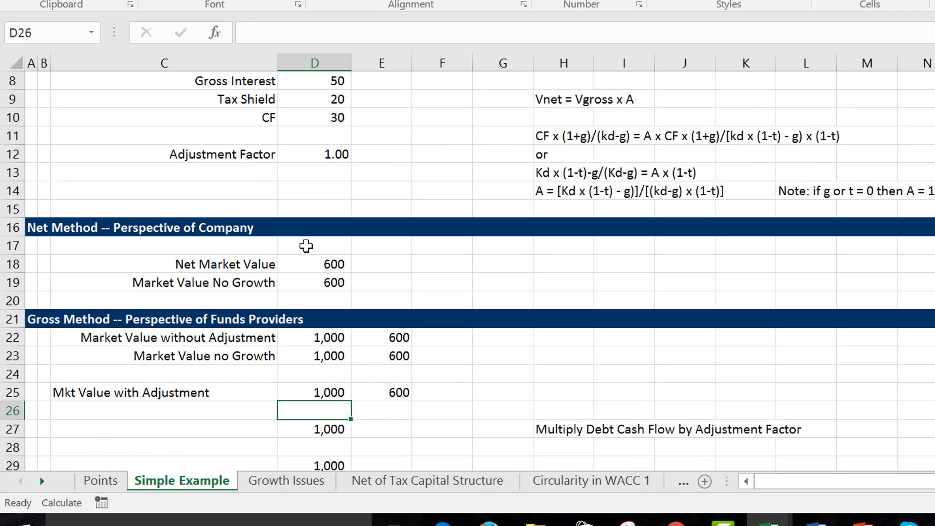
key(F2)
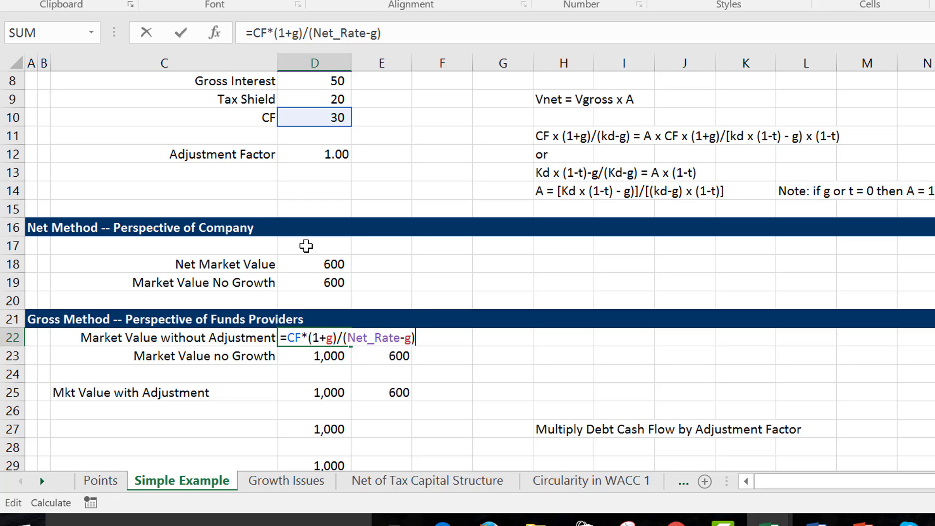
key(Escape)
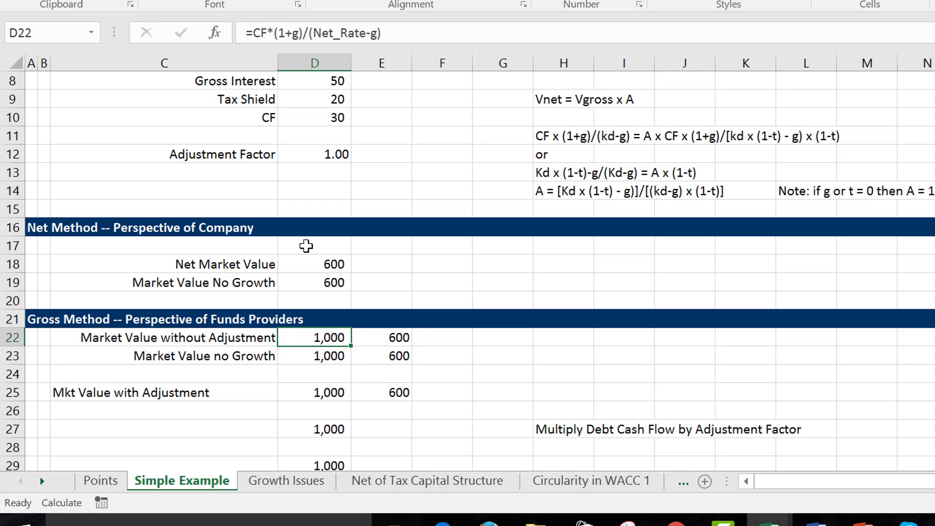
- Rewrite the after-tax formula in E22 as =D22*(1-Tax), replacing the absolute cell reference with the named Tax input
key(Right)
key(F2)
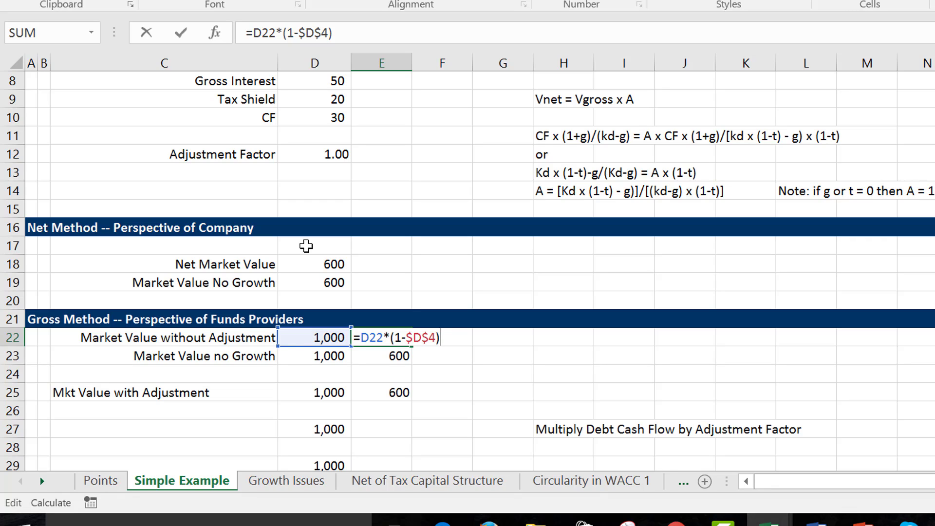
key(BackSpace)
key(BackSpace)
key(BackSpace)
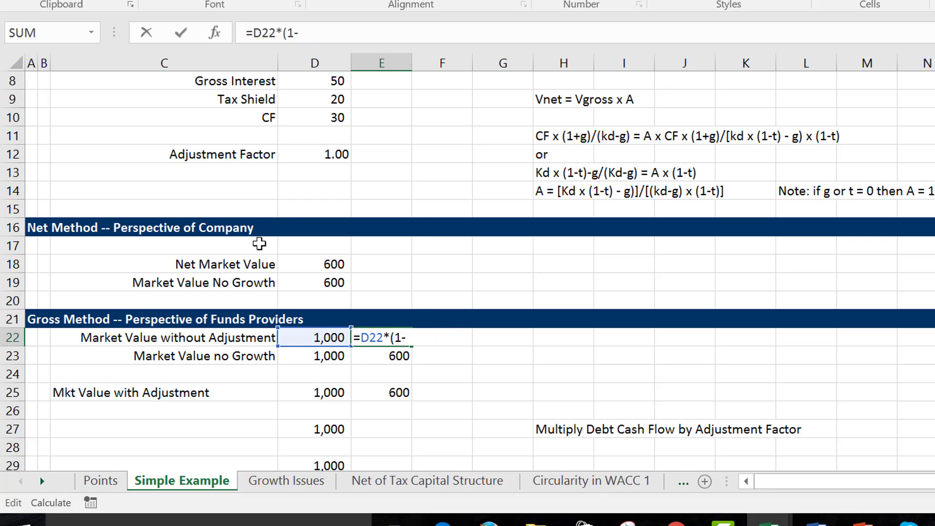
click(317, 135)
key(Up)
key(Up)
key(Up)
key(Up)
key(Up)
key(Up)
key(Up)
key(Up)
key(Up)
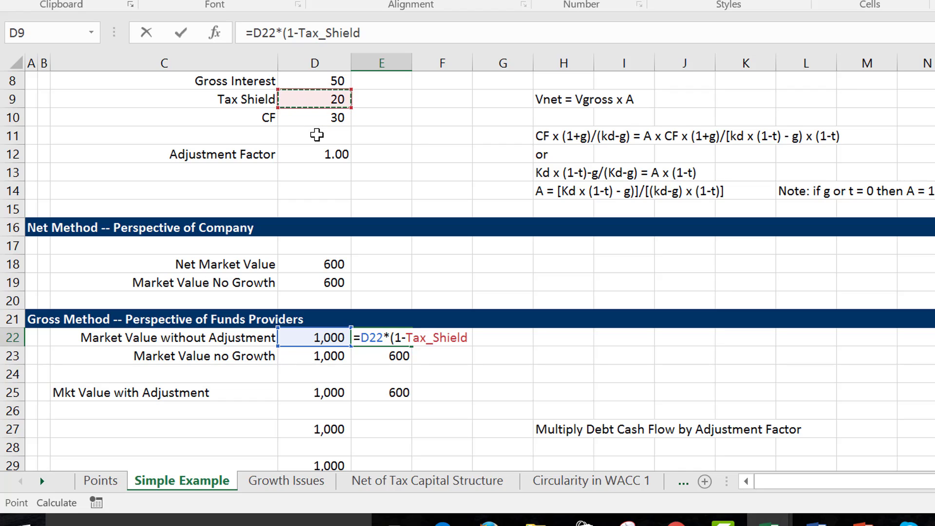
key(Down)
key(Down)
key(Down)
key(Up)
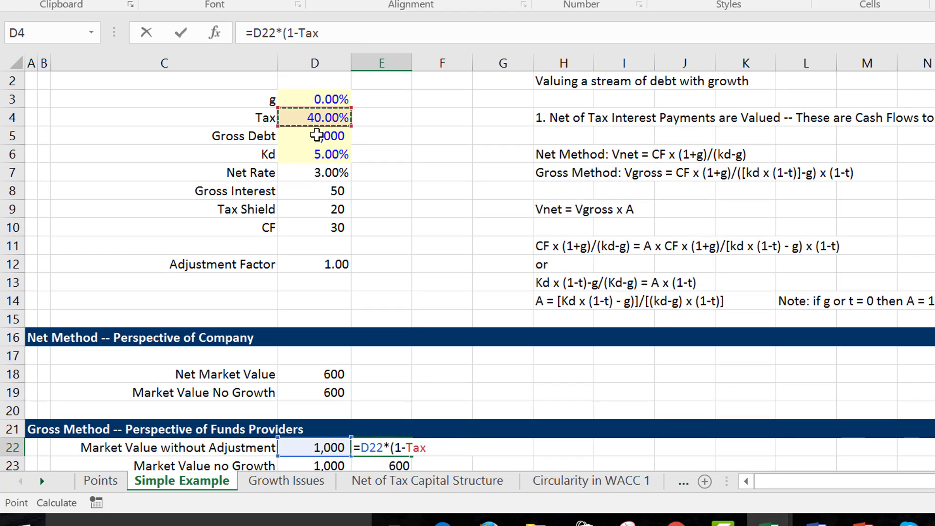
text())
key(Return)
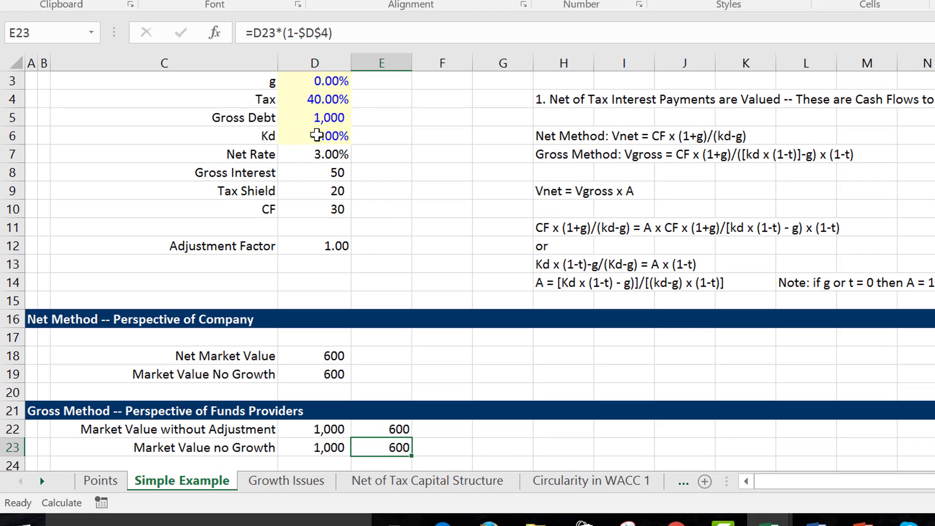
- Set the Tax rate in D4 to 0%
key(Up)
key(Left)
key(Up)
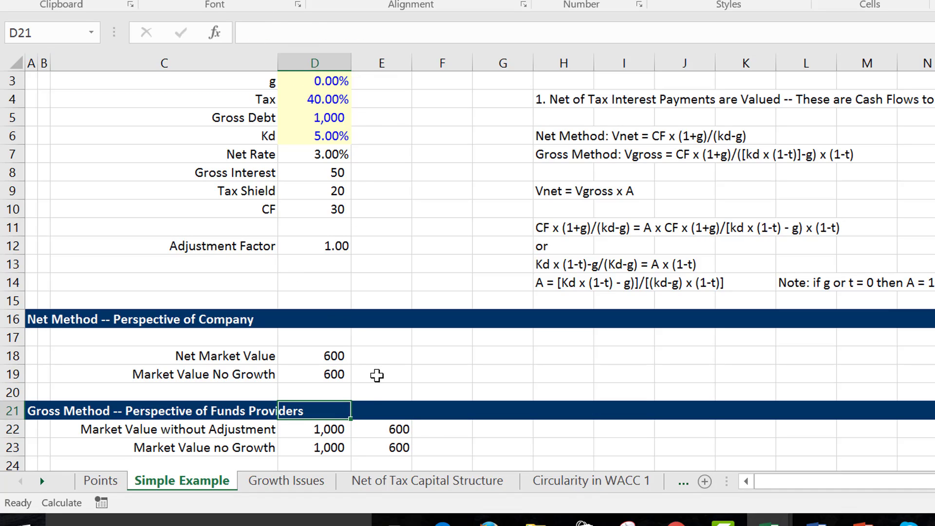
click(319, 104)
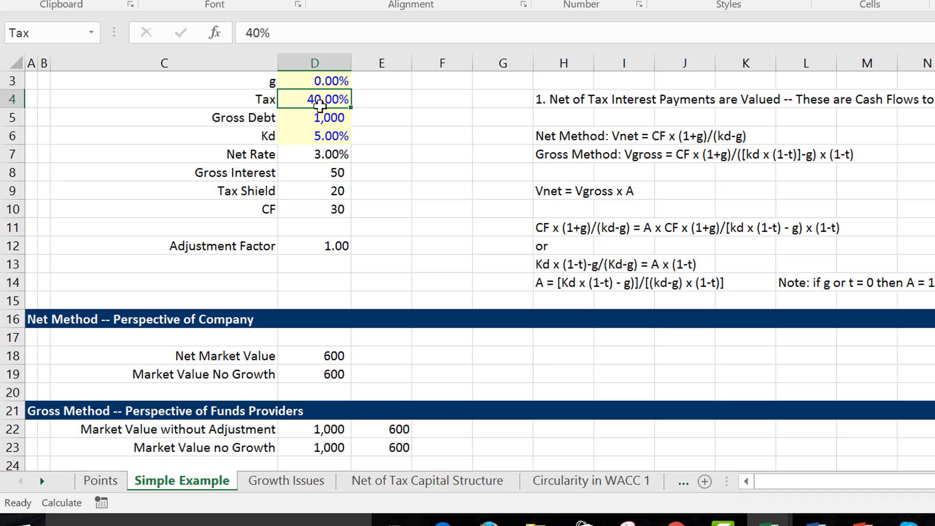
text(0)
key(Return)
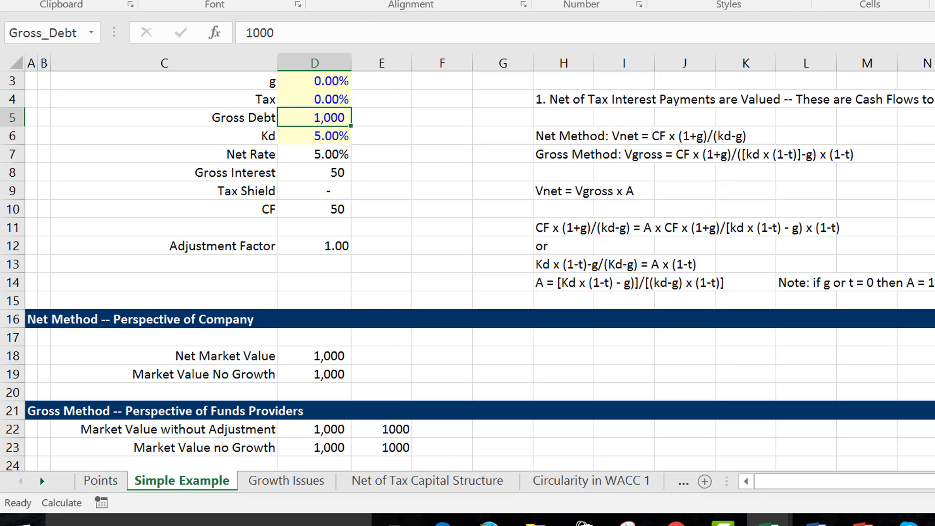
- Draw a double-headed straight arrow linking the after-tax value in E22 with the Net Market Value in D18
key(alt+n)
key(s)
key(h)
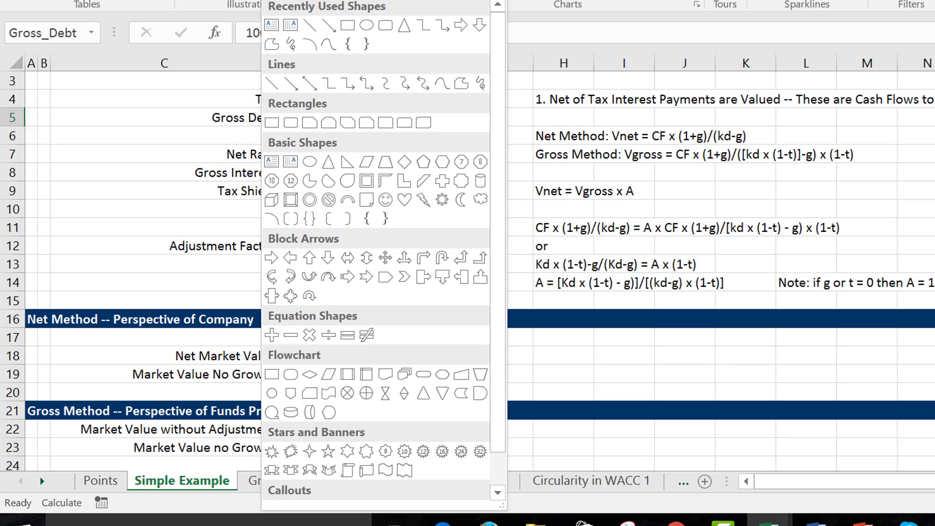
click(309, 84)
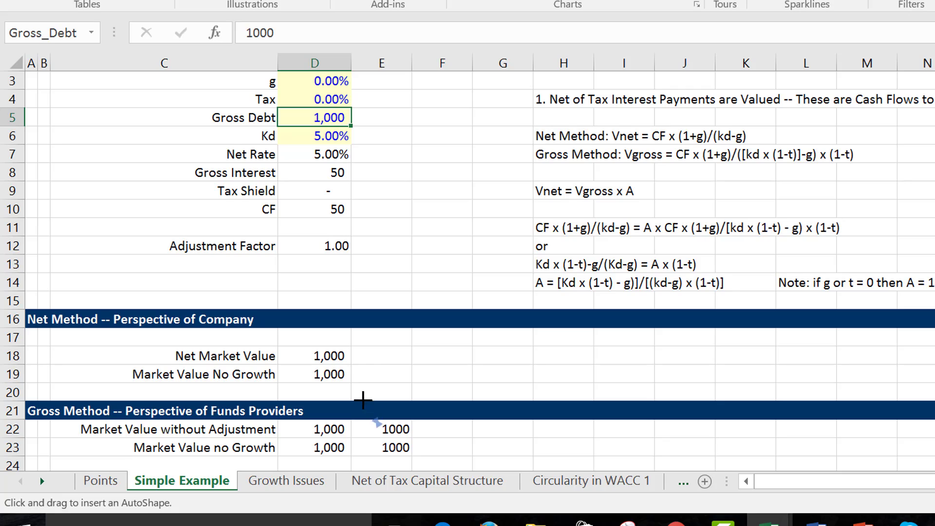
drag(363, 400, 349, 356)
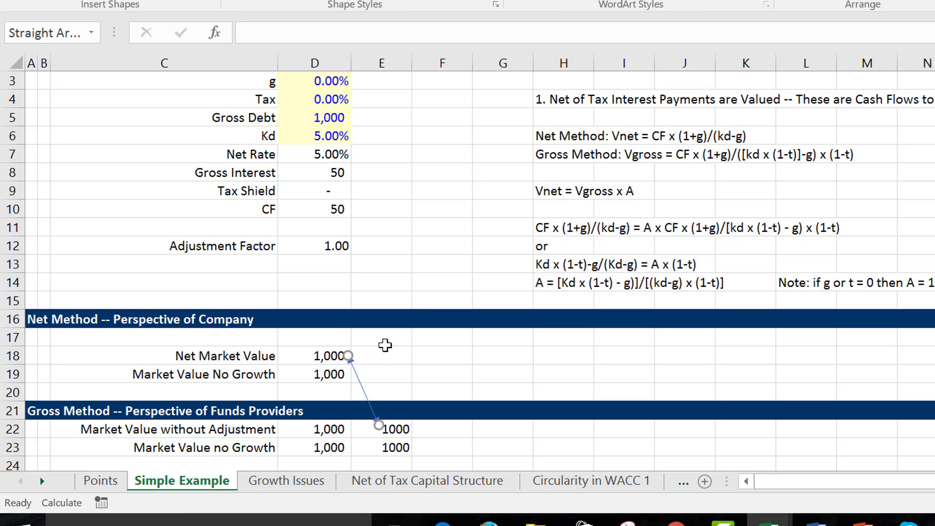
click(423, 252)
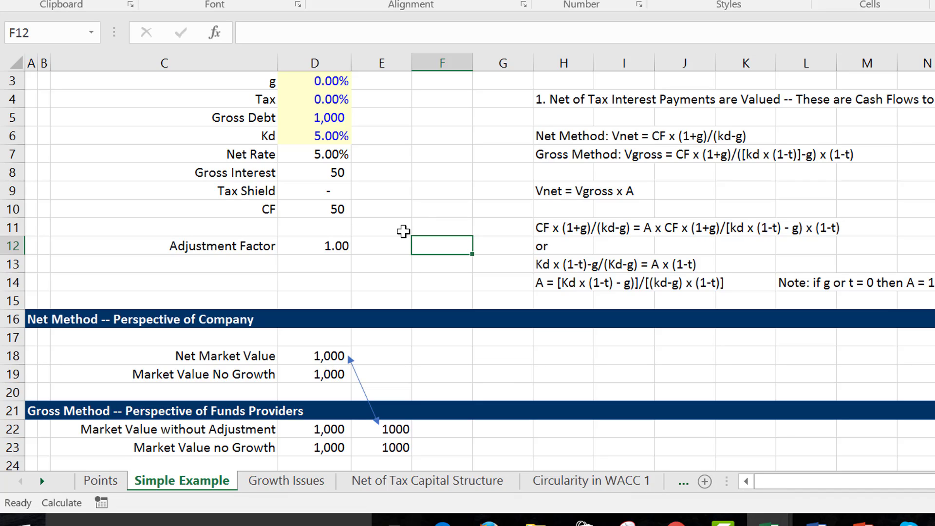
- Set the growth rate g in D3 to 2% while keeping the Tax rate at 0%
click(302, 101)
key(Up)
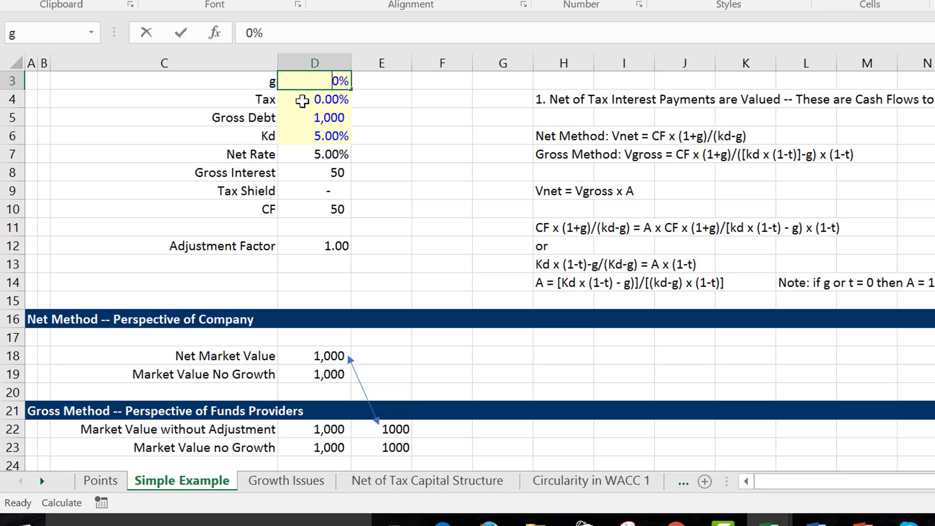
text(2)
key(Return)
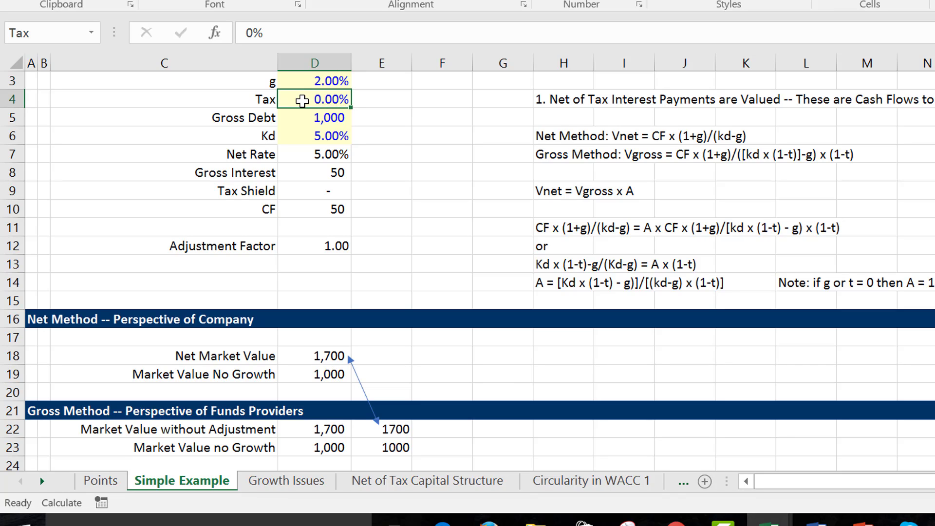
- Set the growth rate g in D3 to 0% and the Tax rate in D4 to 40%
key(Up)
text(0)
key(Return)
text(40)
key(Return)
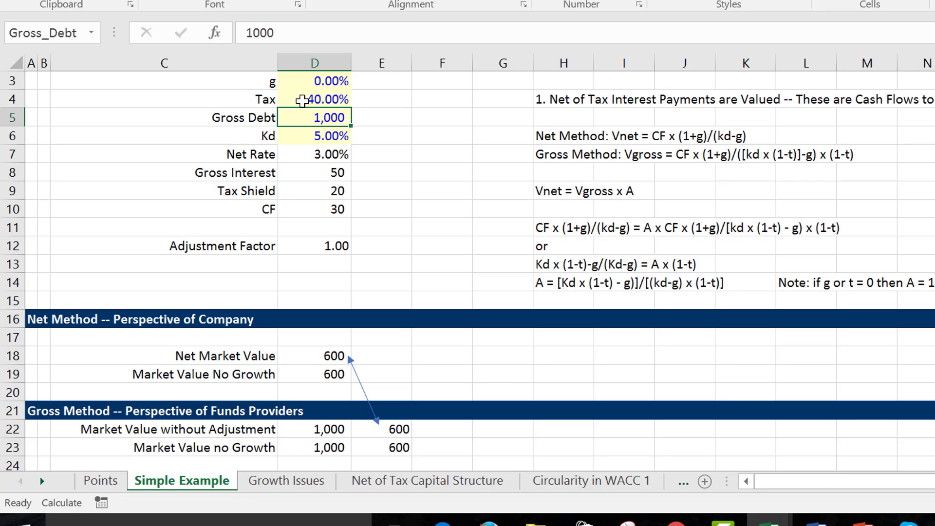
- Set the growth rate g in D3 to 2%
key(Up)
key(Up)
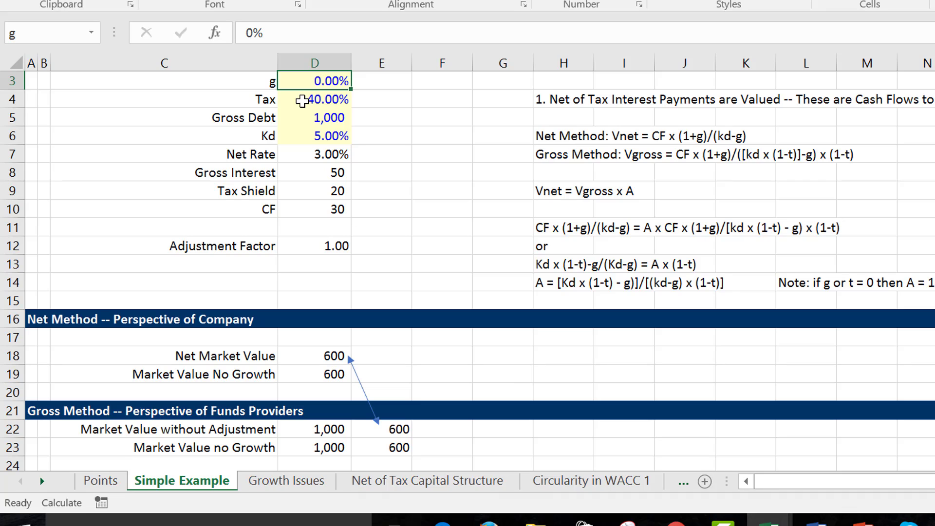
text(2)
key(Return)
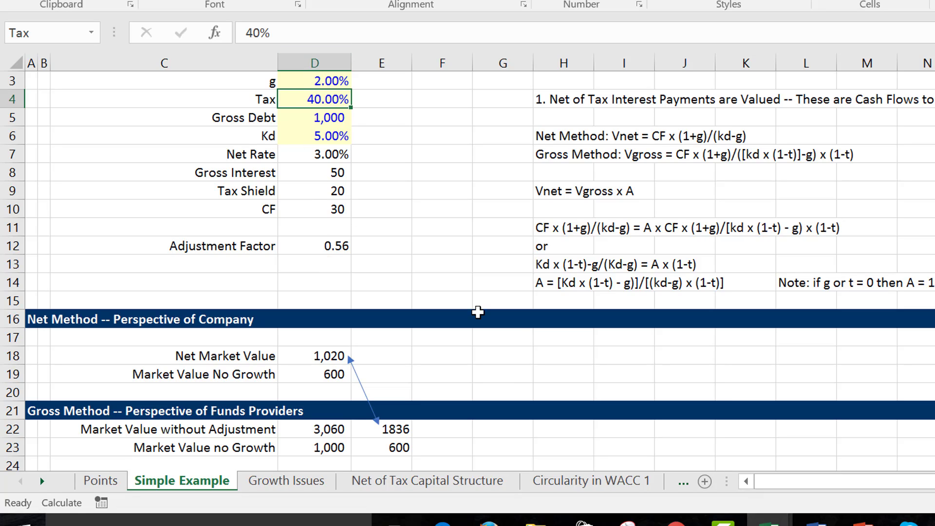
- Review the Net Method and Gross Method formulas in H6 and H7 and the Vnet = Vgross x A relation in H9
click(592, 132)
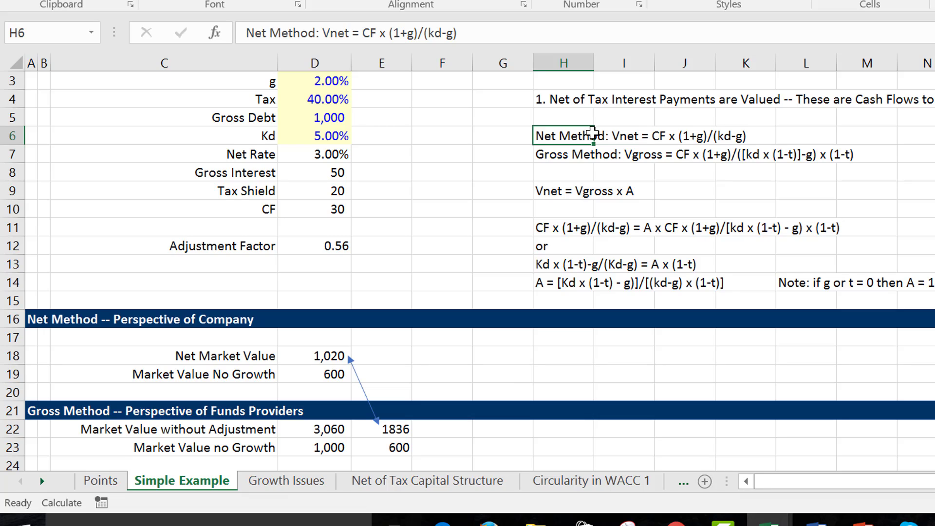
key(Right)
key(Right)
key(Right)
key(Left)
key(Left)
key(Left)
key(Down)
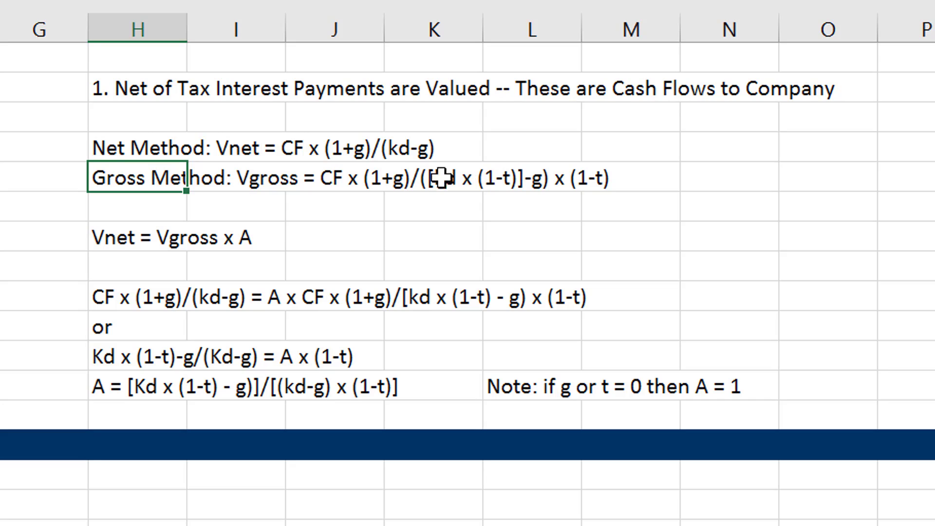
key(Down)
key(Down)
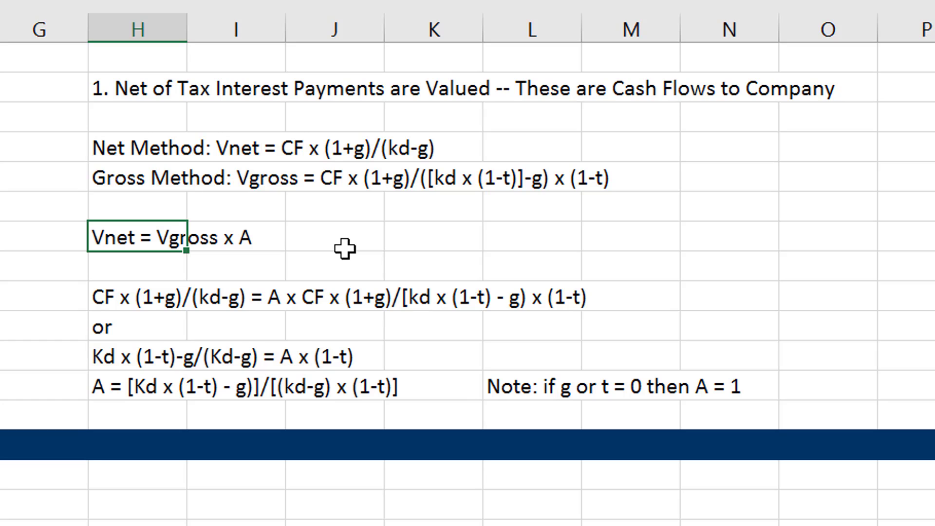
- Examine the derivation of the adjustment factor A in the notes, from the Vnet relation in H9 to the final formula in H14
key(Down)
key(Down)
key(Up)
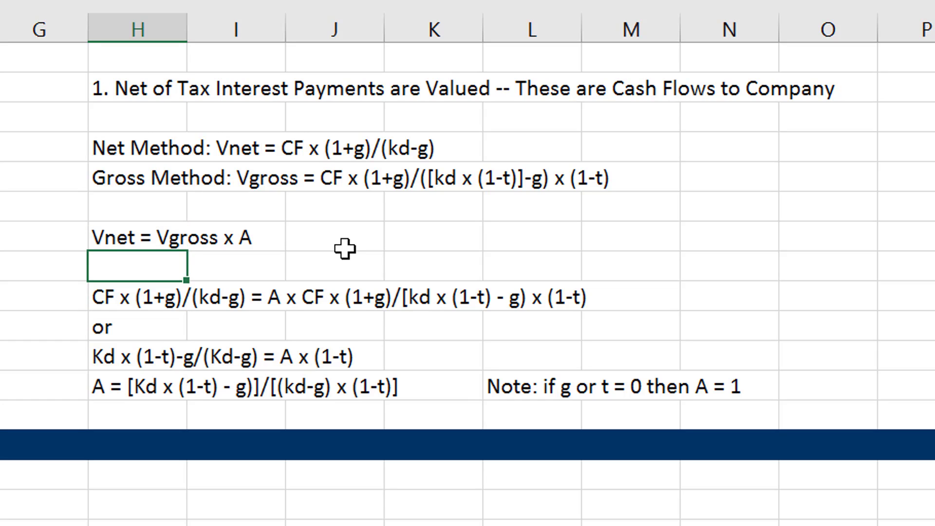
key(Up)
key(Up)
key(Down)
key(Up)
key(Down)
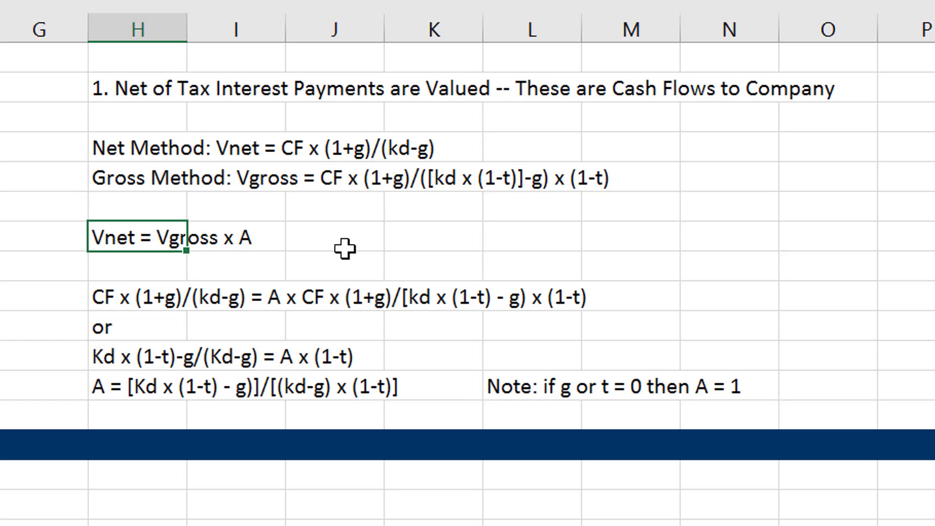
key(Down)
key(Down)
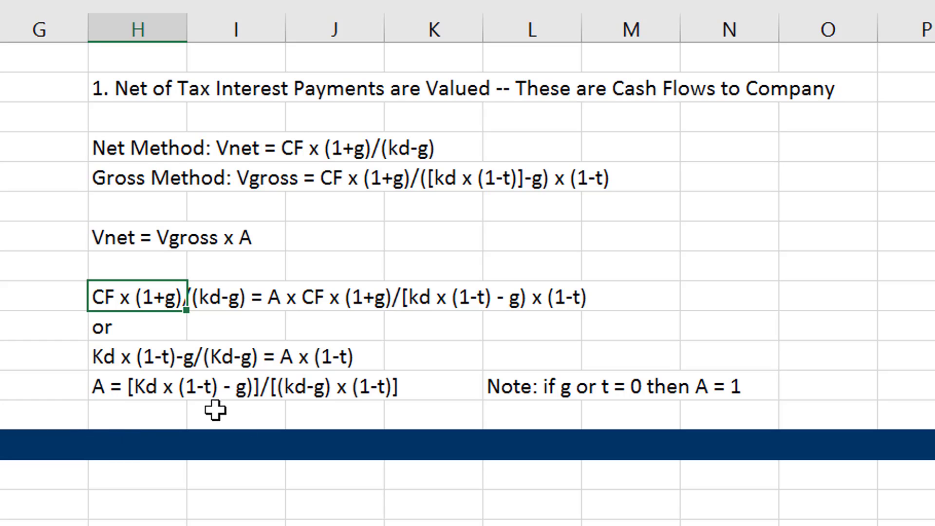
key(Down)
key(Down)
key(Down)
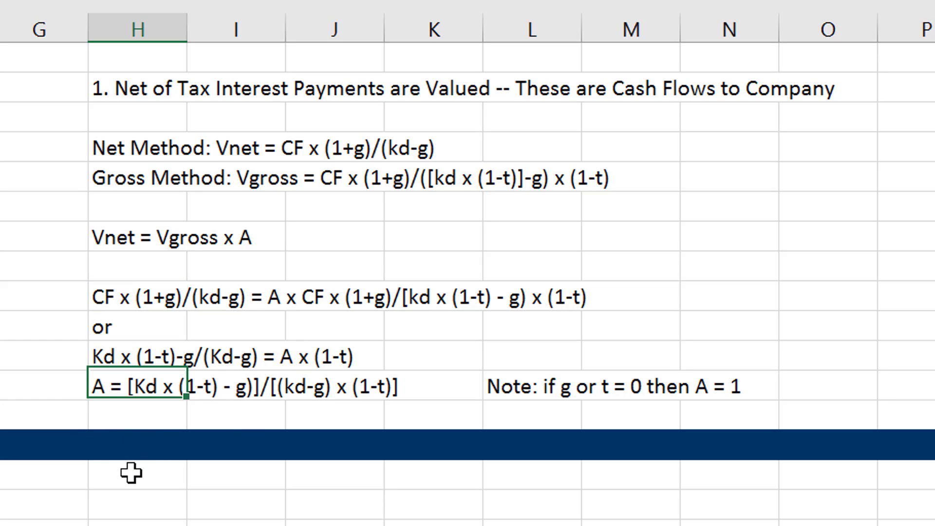
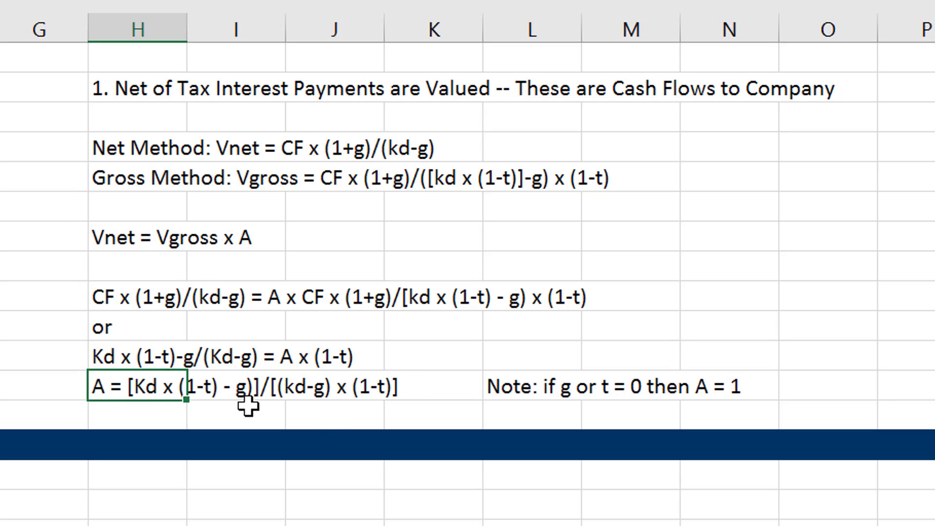
click(1, 178)
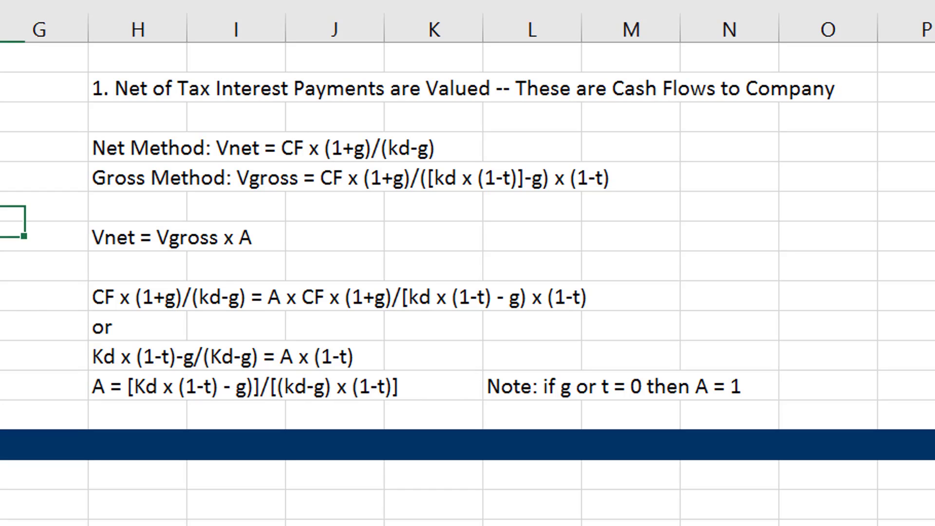
scroll(468, 263, up, 2)
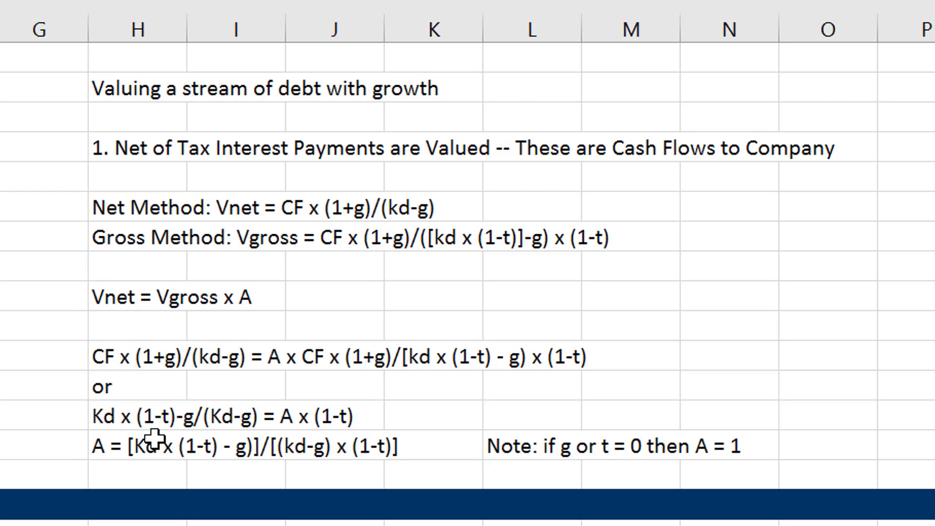
- Rewrite the Mkt Value with Adjustment formula in D25 as =D22*adj_factor, replacing the D12 reference with the named Adjustment Factor
scroll(155, 438, down, 4)
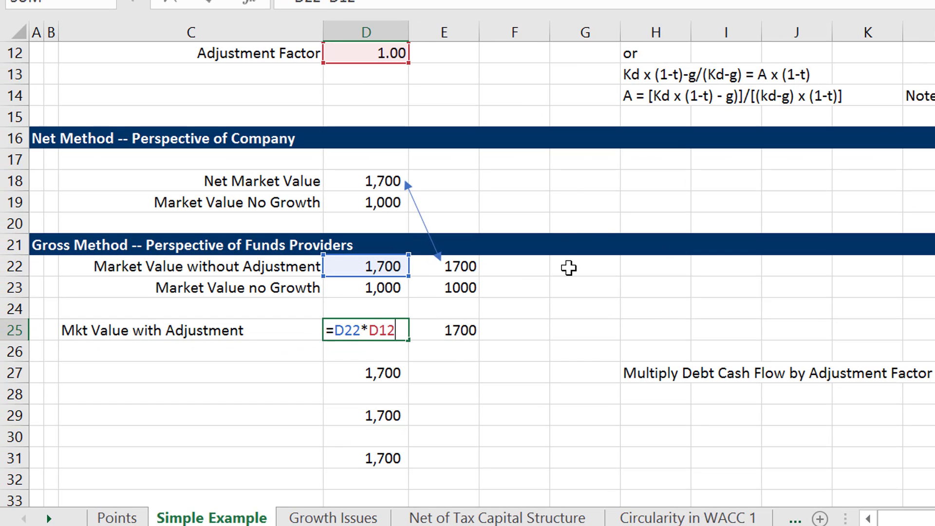
key(ctrl+Return)
key(F2)
key(BackSpace)
key(BackSpace)
key(BackSpace)
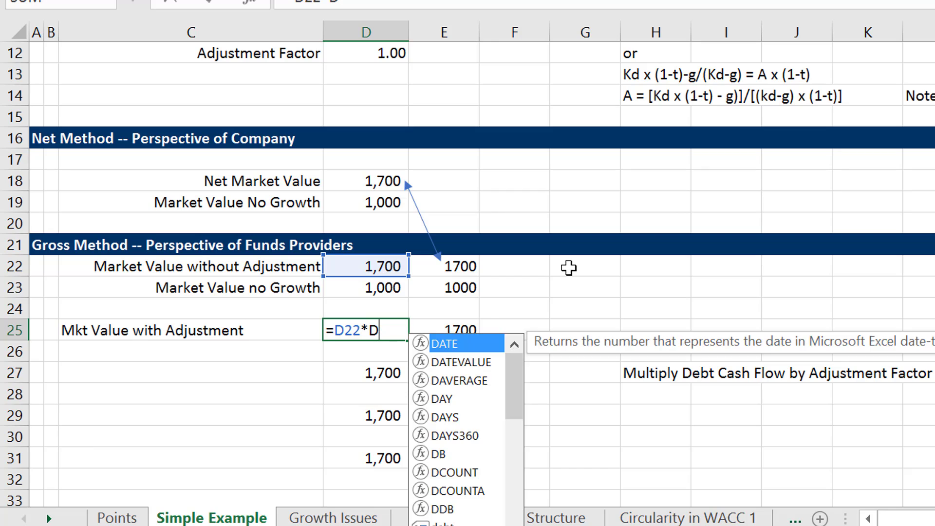
click(381, 54)
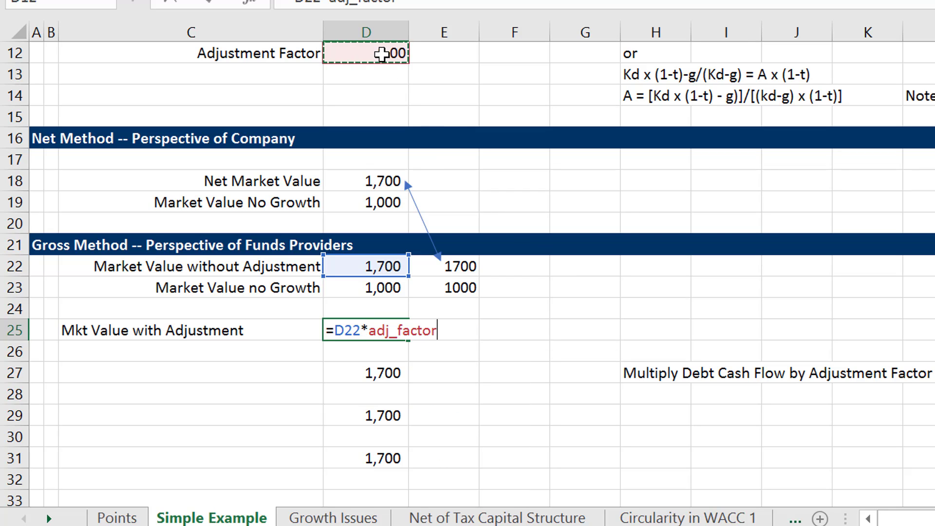
key(ctrl+Return)
- Set the Tax rate in D4 to 40%
key(Up)
key(Up)
key(Up)
key(Up)
key(Up)
key(Up)
key(Up)
key(Up)
key(Up)
key(Up)
key(Up)
key(Up)
key(Up)
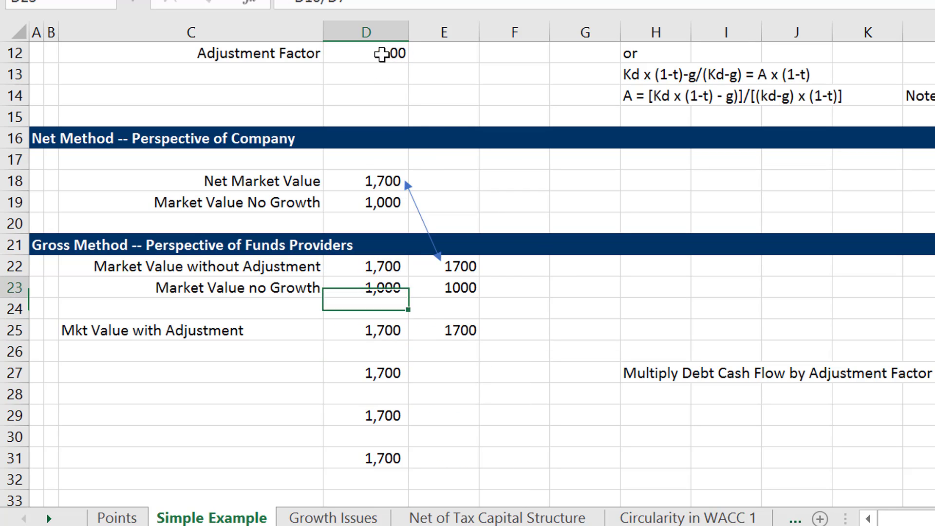
key(Up)
key(Up)
key(Up)
key(Up)
key(Up)
key(Up)
key(Up)
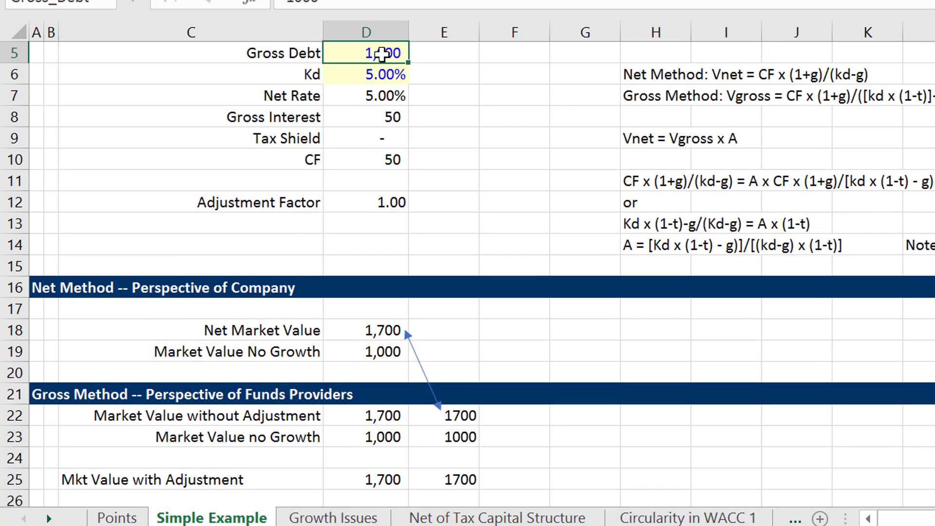
key(Up)
key(Up)
key(Up)
key(Up)
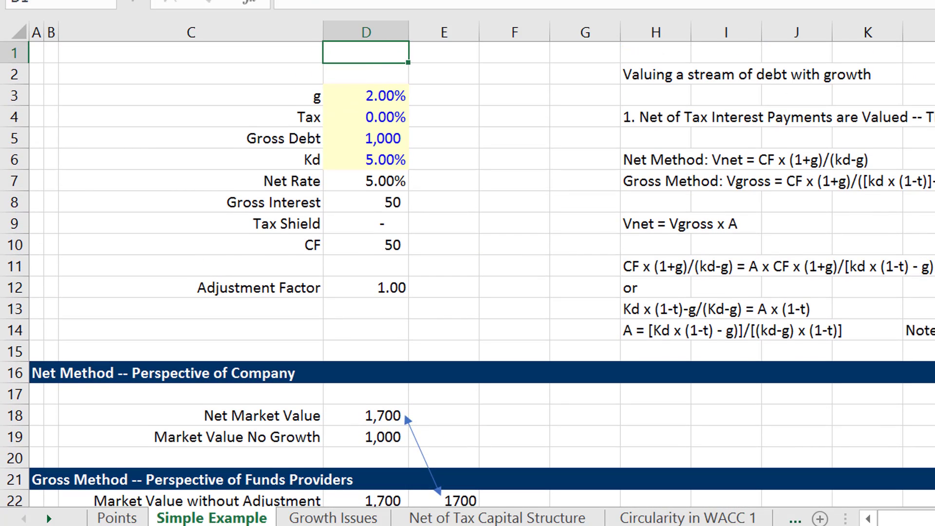
scroll(468, 263, down, 1)
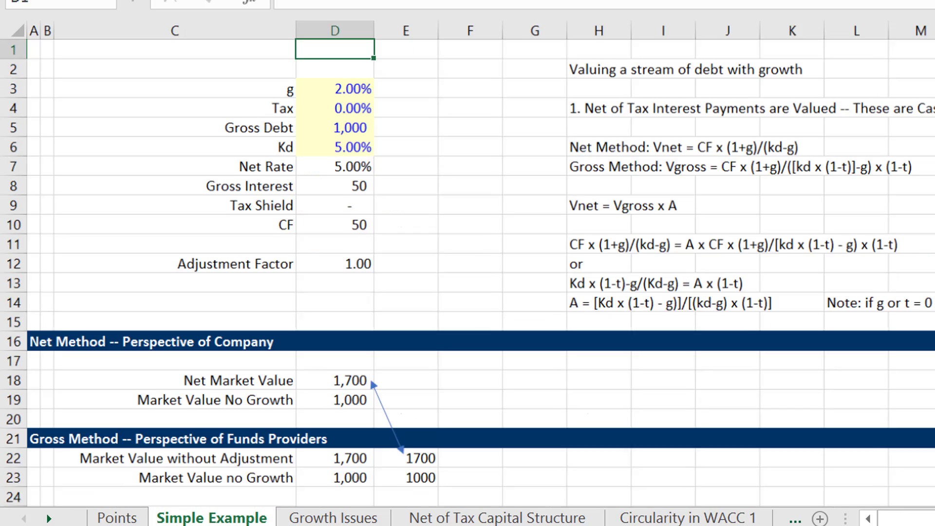
scroll(467, 263, down, 2)
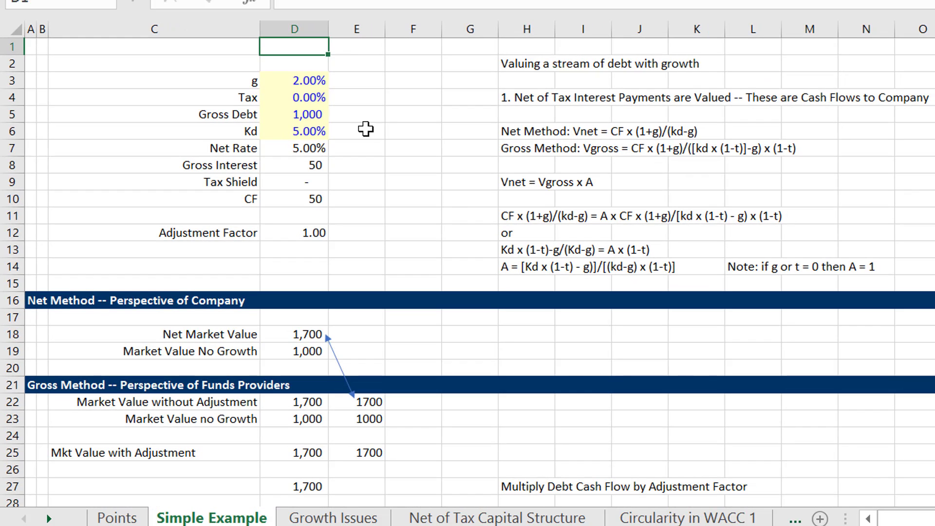
click(310, 96)
text(40)
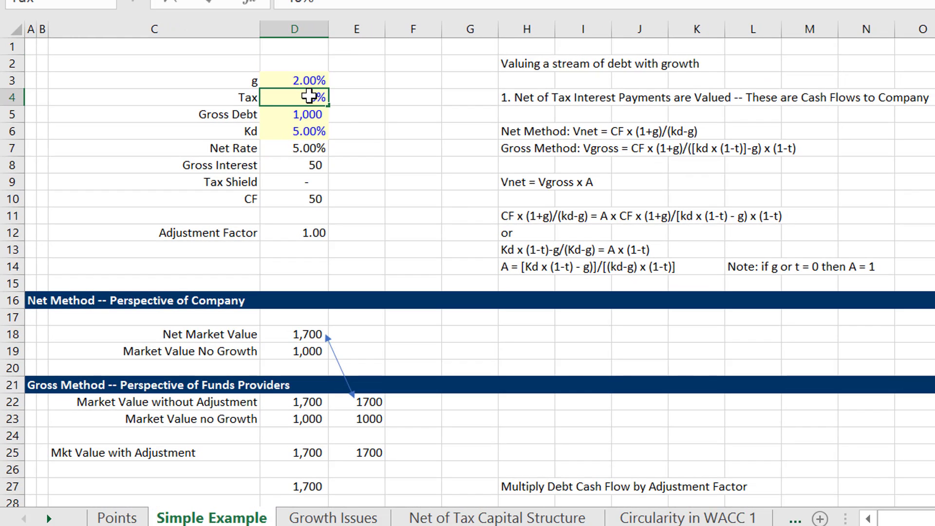
key(Return)
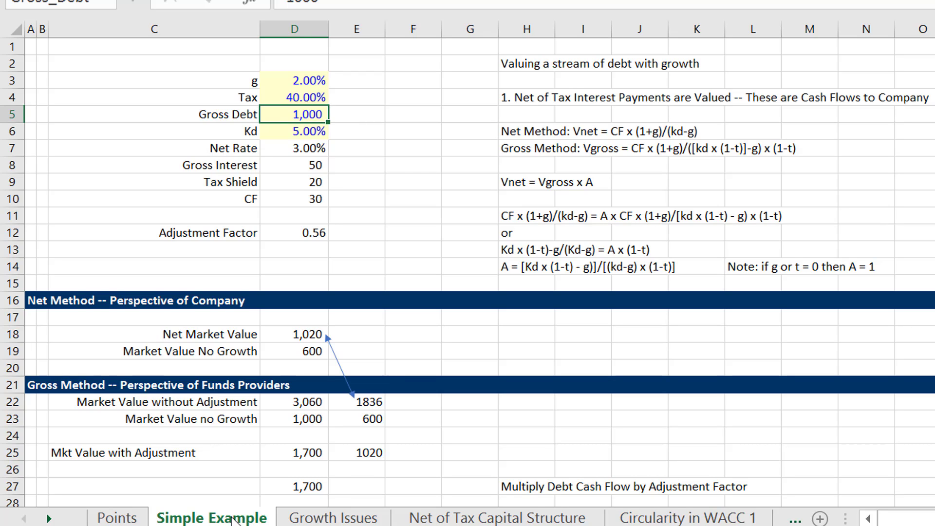
- Check the after-tax value in E25 beside Mkt Value with Adjustment, and open the Growth Issues sheet
click(371, 457)
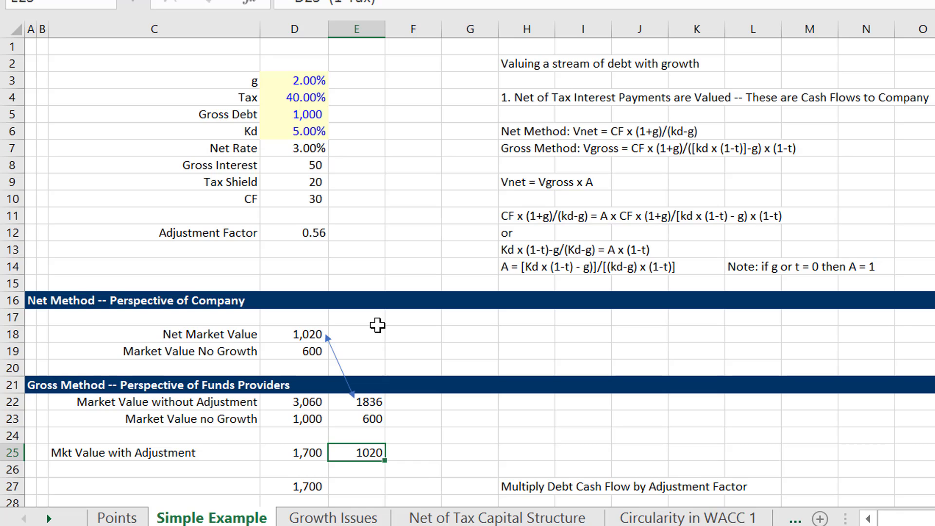
key(Up)
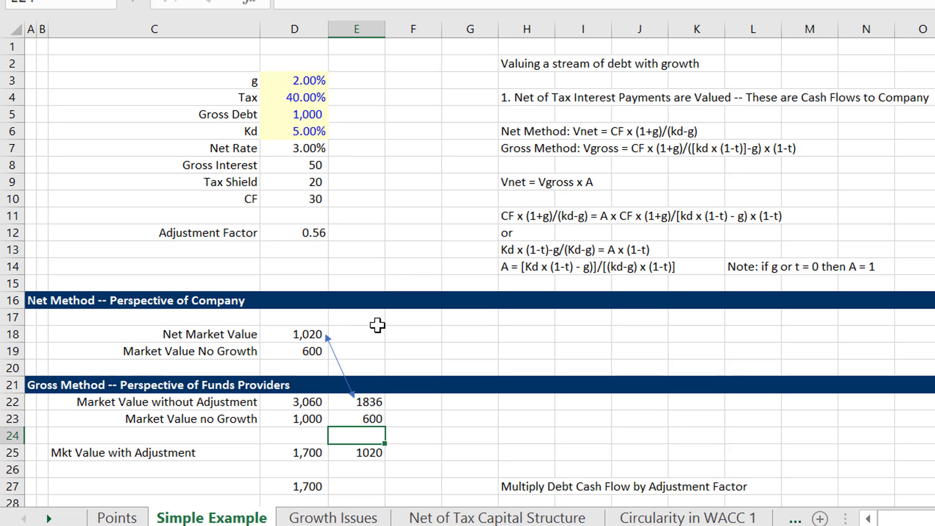
key(ctrl+Page_Down)
key(ctrl+Page_Down)
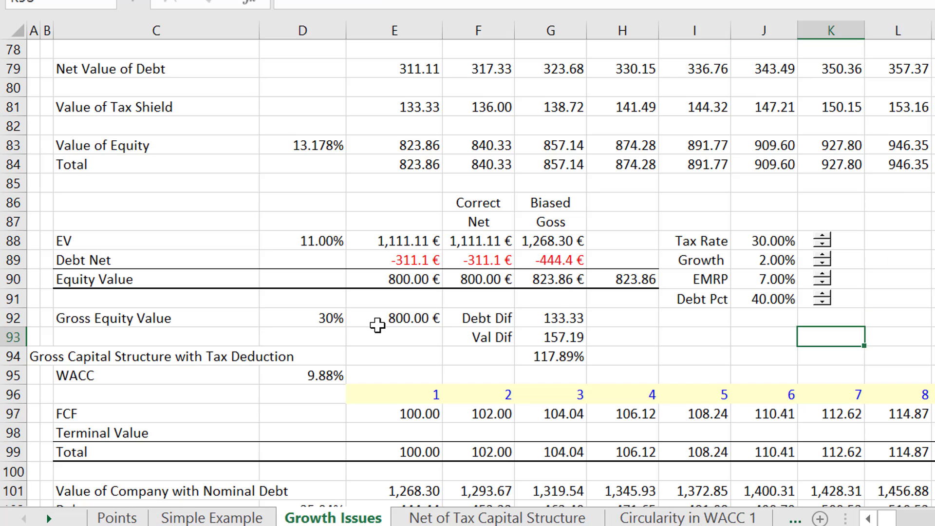
- On the Net of Tax Capital Structure sheet, examine Gross Equity Value in E92 and the Correct Net column's Equity Value and Debt Net
key(Left)
key(Left)
key(Left)
key(Left)
key(Left)
key(Left)
key(Up)
key(Up)
key(Up)
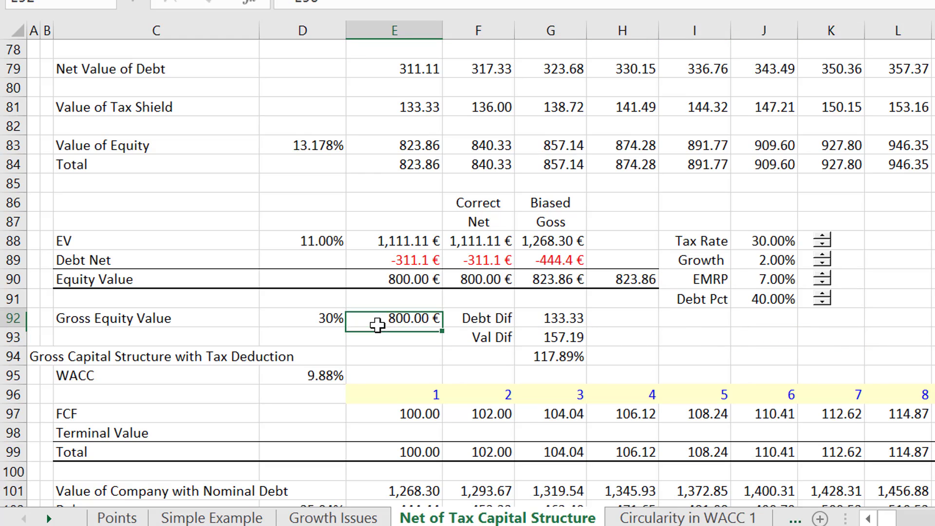
key(Up)
key(Right)
key(Down)
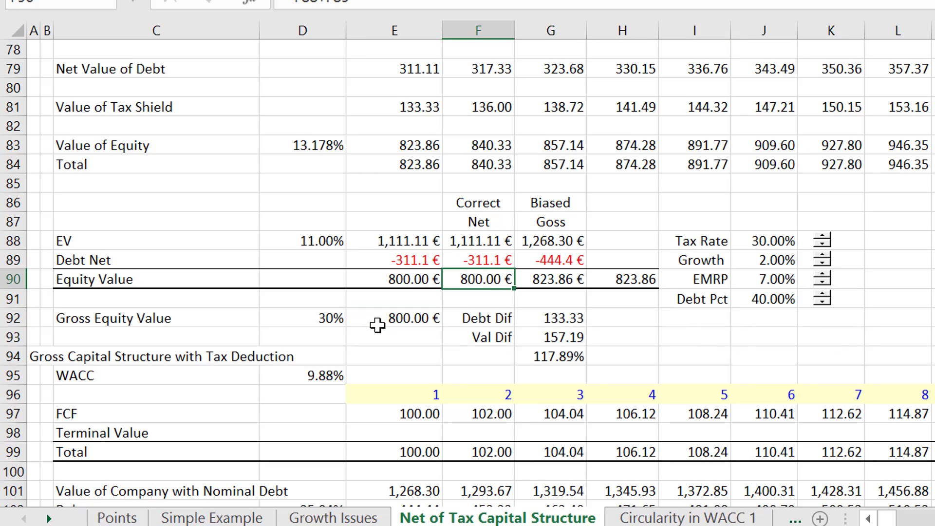
key(Up)
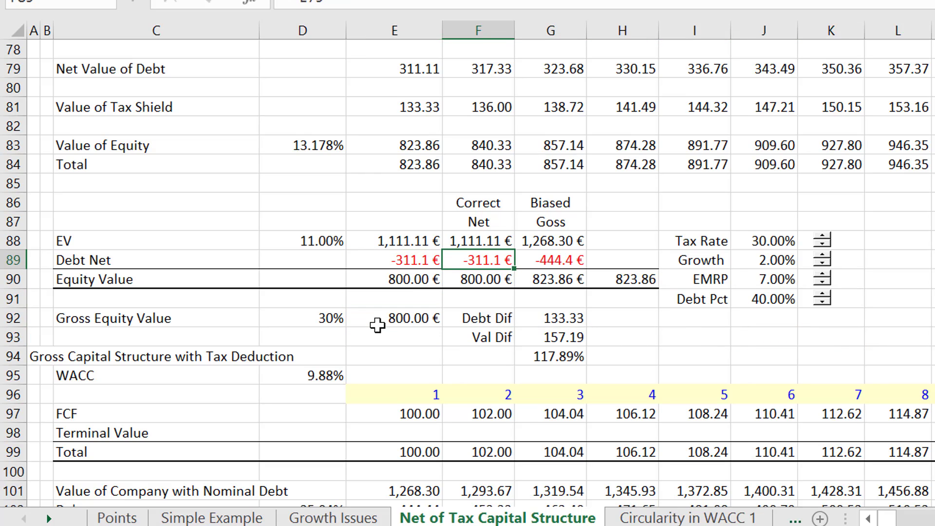
- Set the EMRP to 5.00% and the Debt Pct to 50% beside the net and gross equity comparison
click(822, 283)
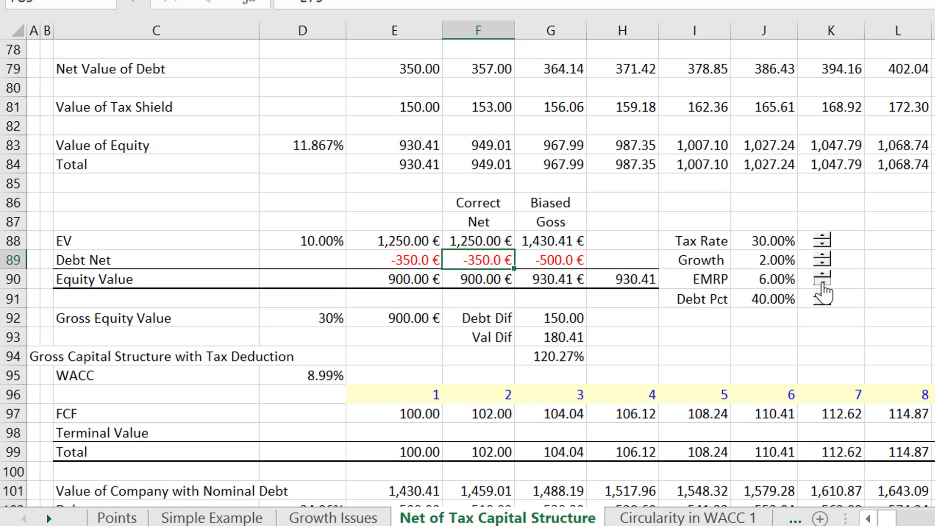
click(822, 283)
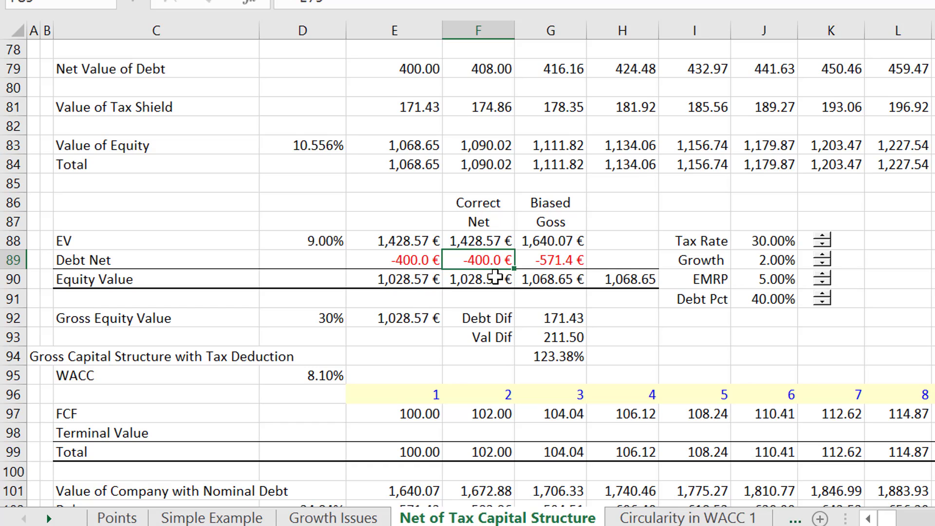
click(822, 295)
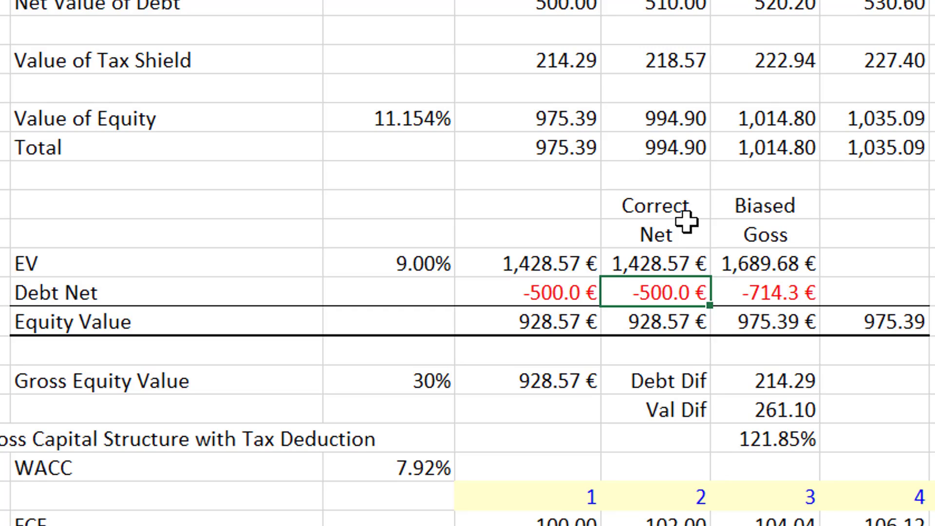
- Compare the Equity Value in row 90 between the Correct Net and Biased gross columns
key(Down)
key(Right)
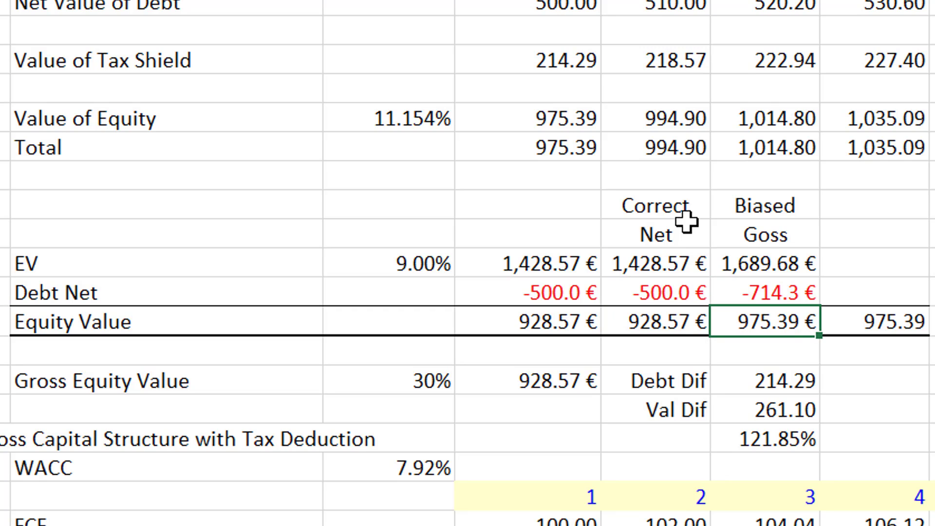
key(Left)
key(Left)
key(Right)
key(Right)
key(Left)
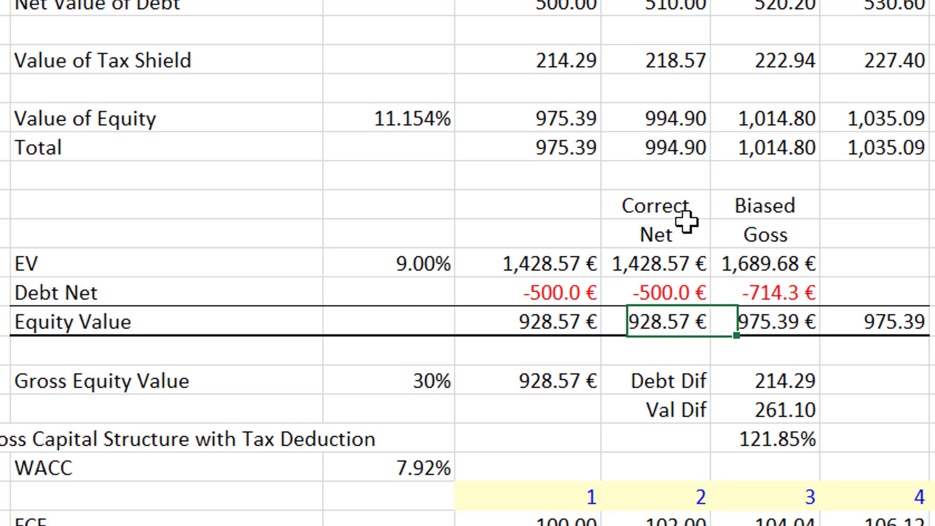
key(Left)
key(Right)
key(Right)
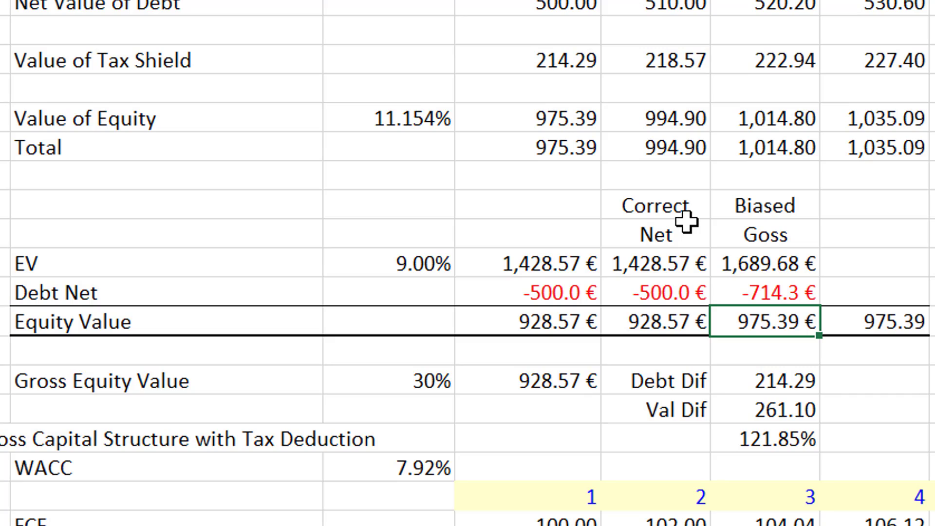
- Review the net debt, tax shield, DCF assumptions and Private Company sections, back up to the Computation of All-Equity Beta section
key(Up)
key(Up)
key(Up)
key(Up)
key(Up)
scroll(686, 222, up, 4)
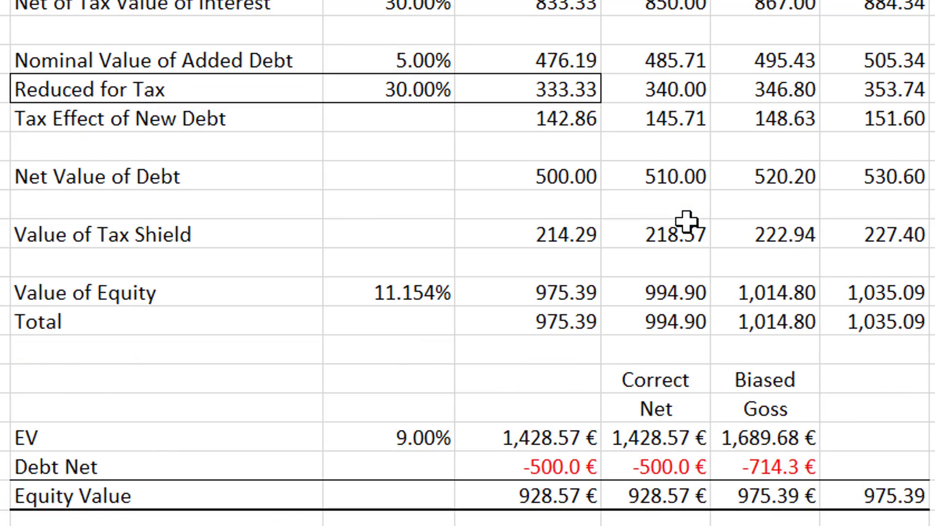
scroll(687, 222, up, 8)
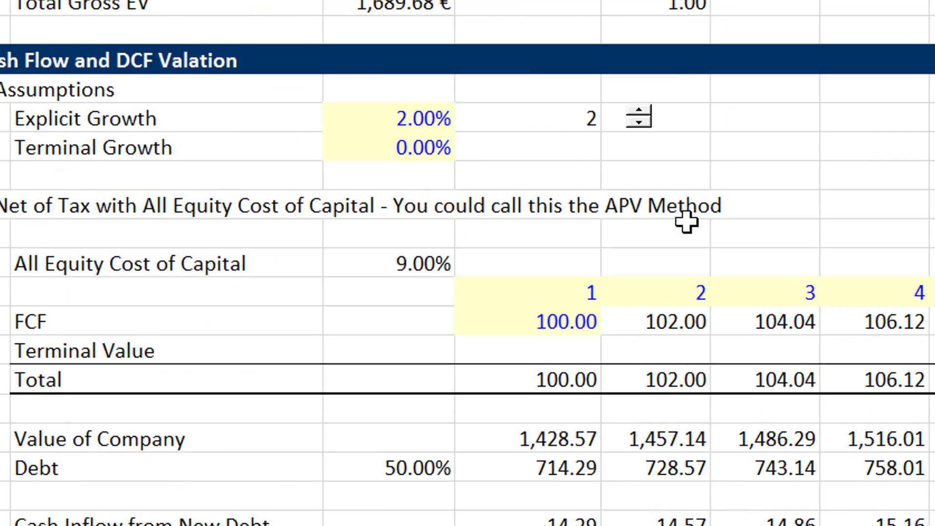
scroll(687, 222, up, 9)
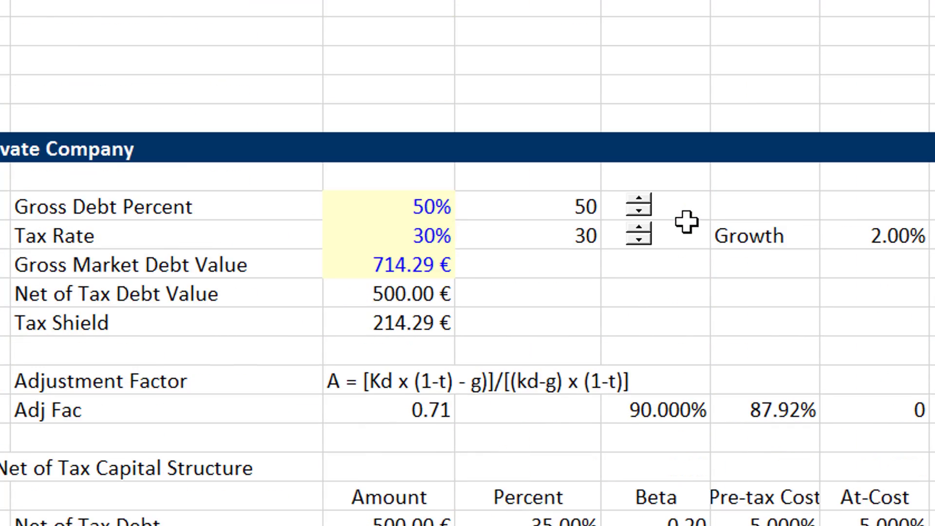
scroll(687, 222, up, 4)
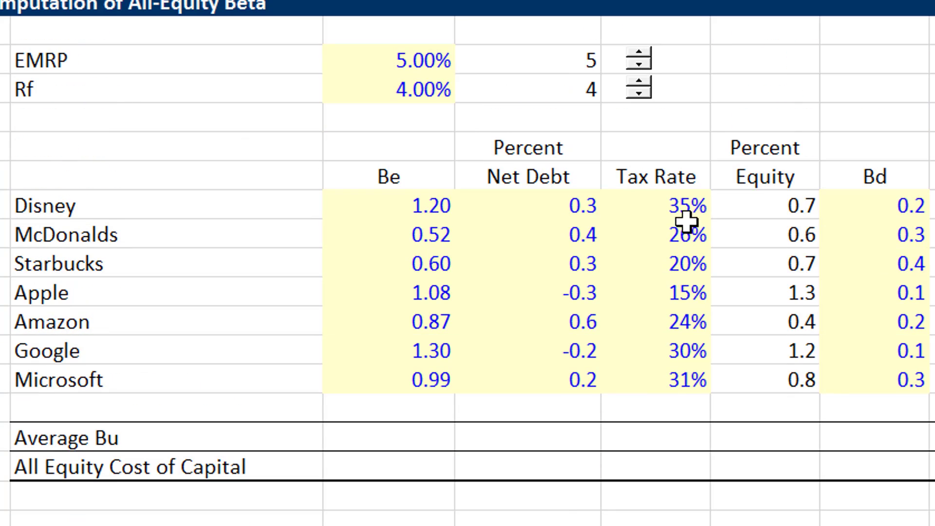
- Examine the all-equity beta table, the Private Company inputs with the adjustment factor, and the net of tax and typical WACC capital structures
key(Down)
key(Down)
key(Down)
key(Down)
key(Down)
key(Down)
key(Down)
key(Down)
key(Down)
key(Down)
key(Down)
key(Down)
key(Down)
key(Down)
key(Down)
key(Down)
key(Down)
key(Down)
key(Down)
key(Down)
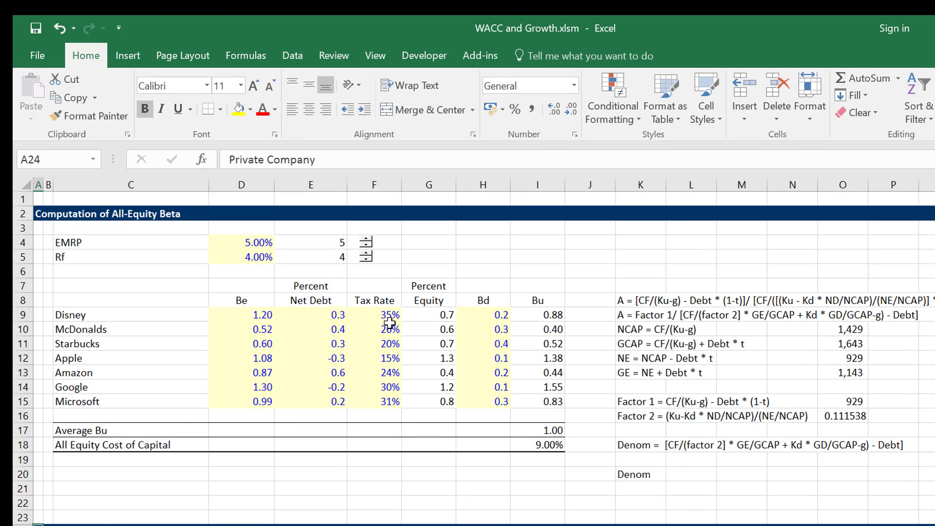
key(Down)
key(Down)
key(Down)
key(Down)
key(Down)
key(Down)
key(Down)
key(Down)
key(Down)
key(Down)
key(Down)
key(Down)
key(Down)
key(Down)
key(Down)
key(Down)
key(Down)
key(Down)
key(Down)
key(Down)
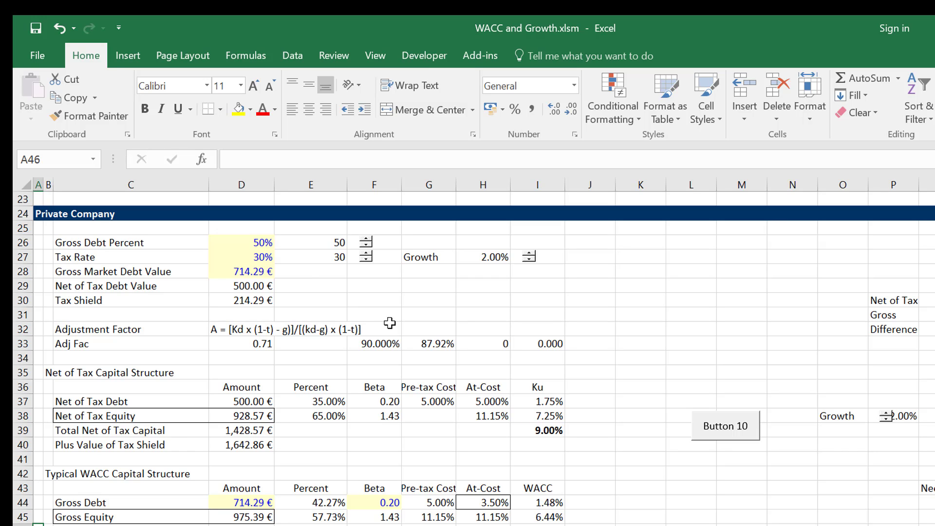
- Save the workbook as WACC and Growth.xlsm, replacing the existing file
key(F12)
key(Return)
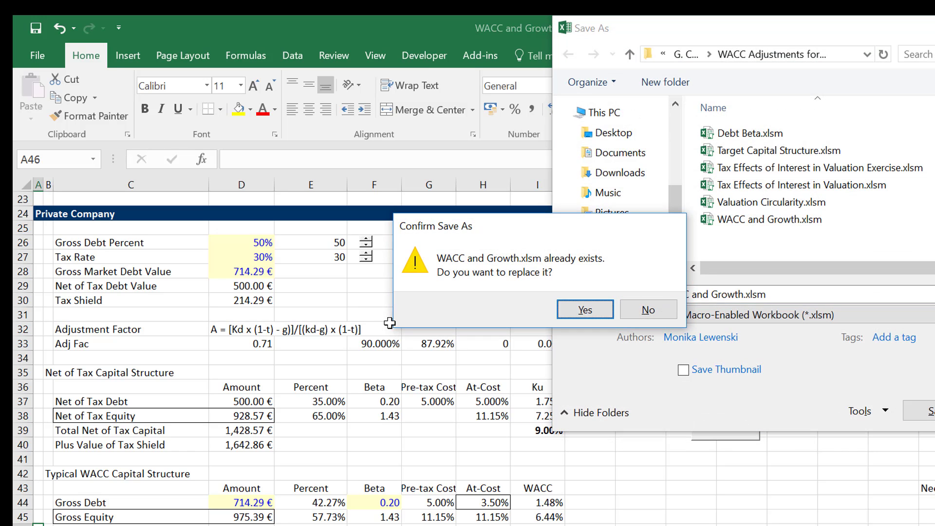
key(Return)
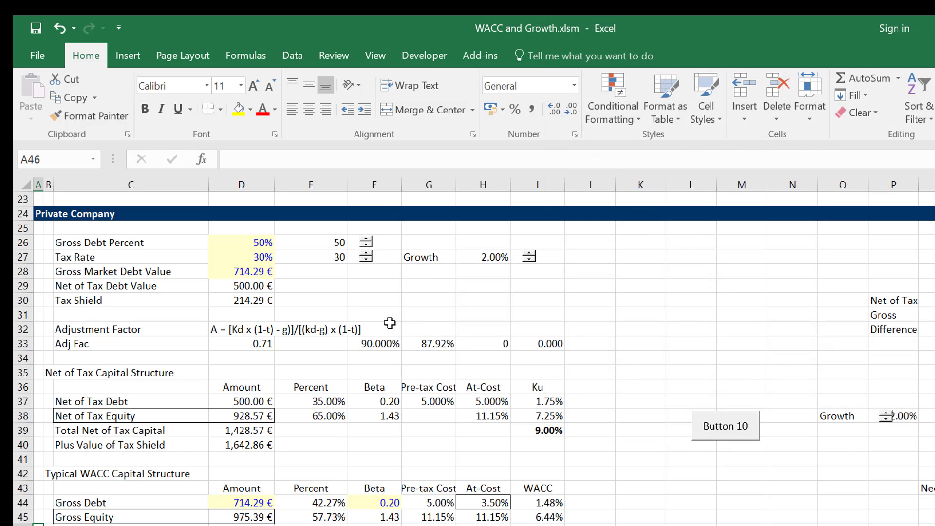
click(684, 314)
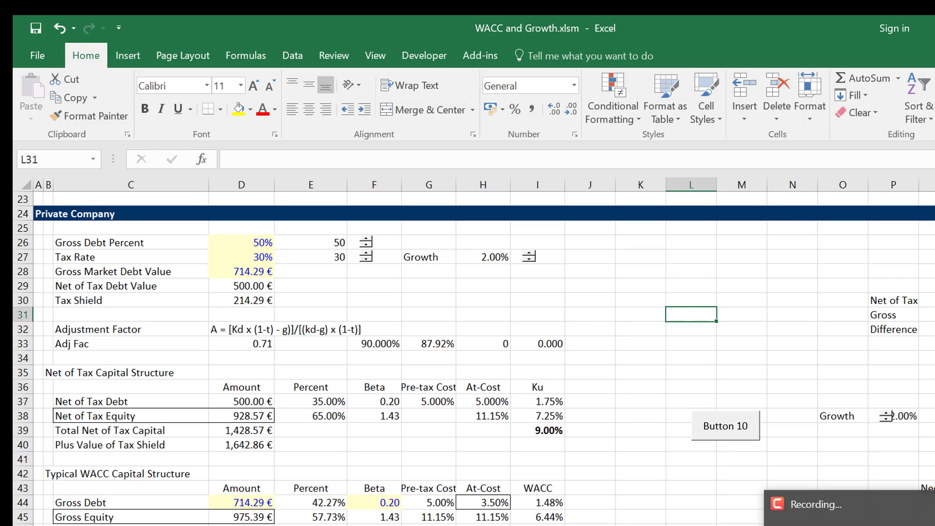